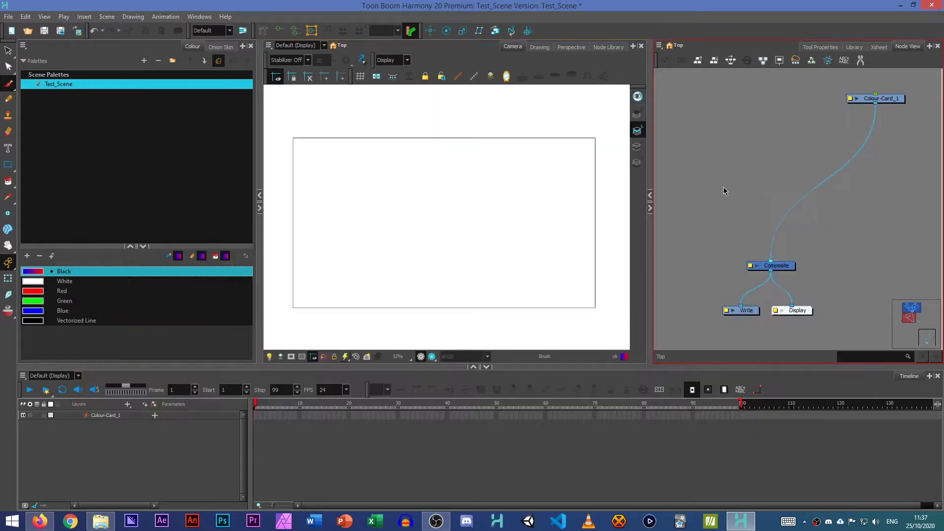
Add a Turbulent Noise generator node to the node network and connect it to the Composite node.
key("Tab")
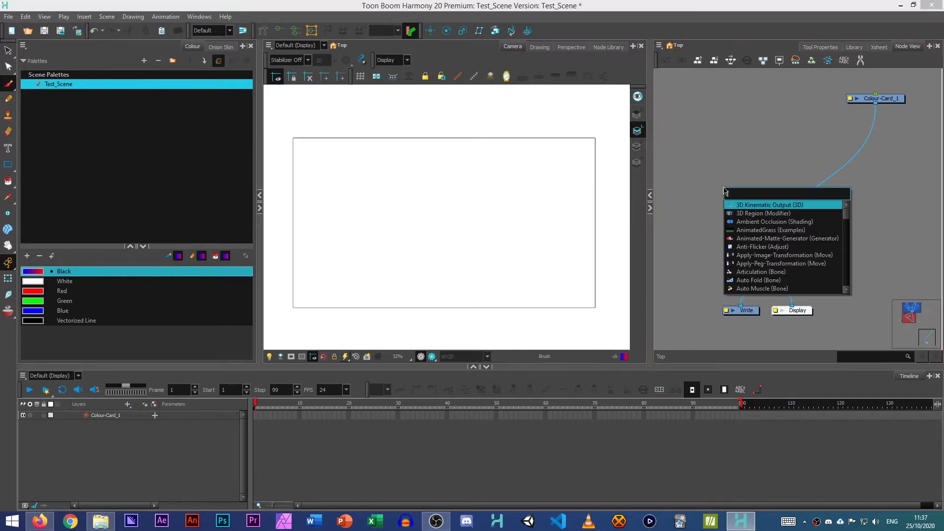
left_click(700, 159)
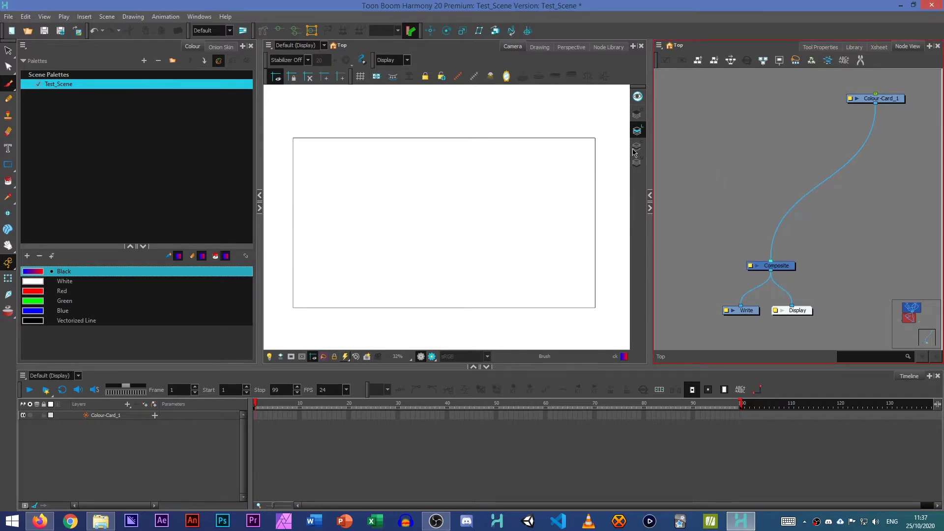
key("Tab")
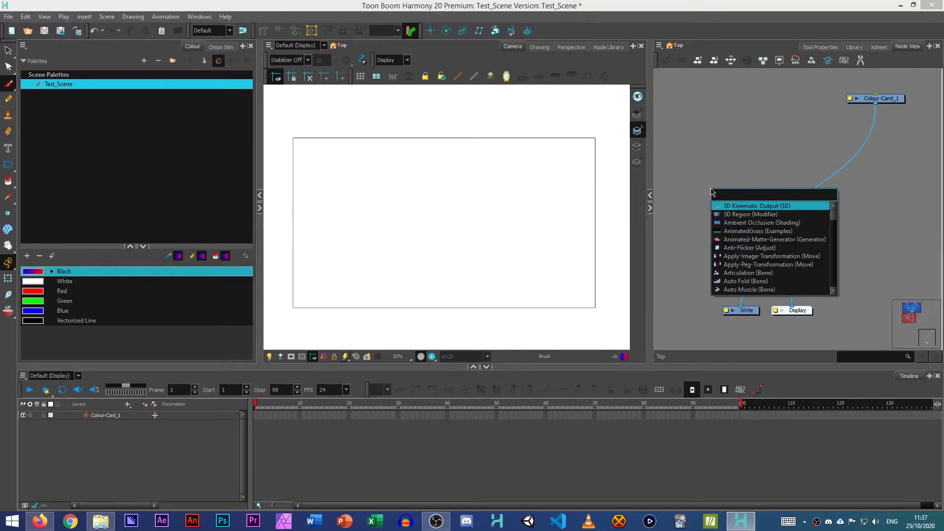
type("turbu")
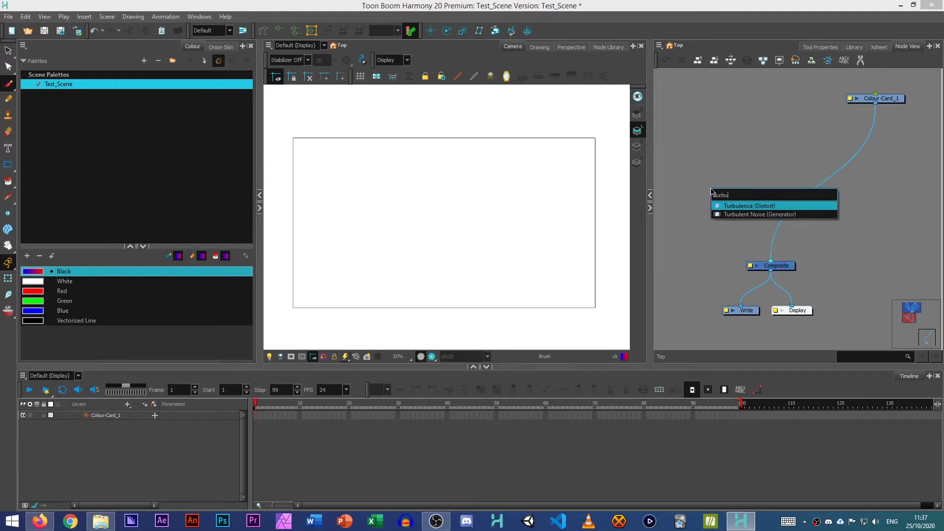
key("Down")
key("Return")
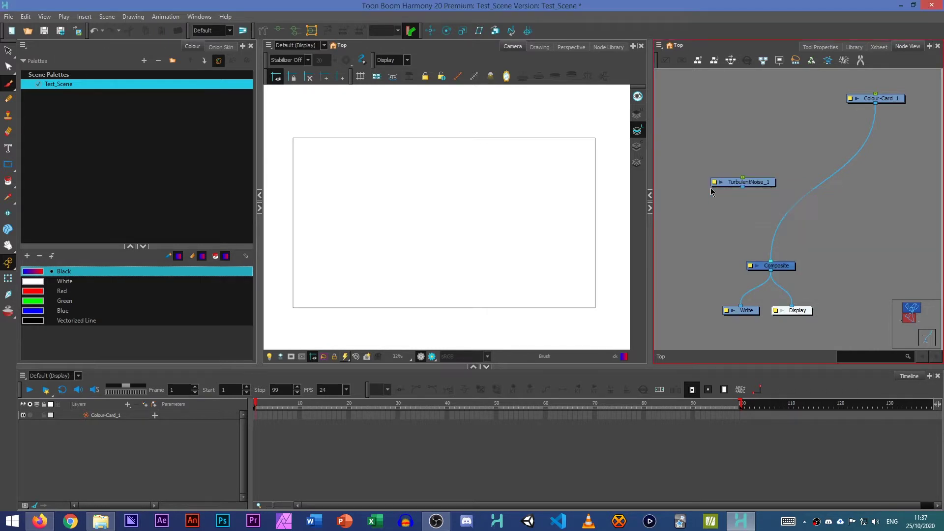
left_click_drag(759, 183, 762, 261)
Switch the camera view to rendered preview and open the Turbulent Noise node's layer properties beside it.
left_click(339, 330)
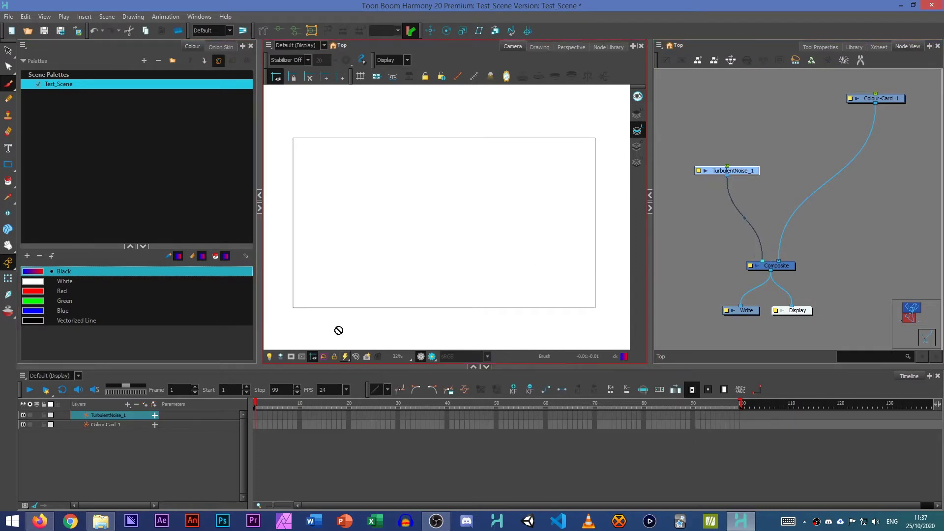
left_click(432, 358)
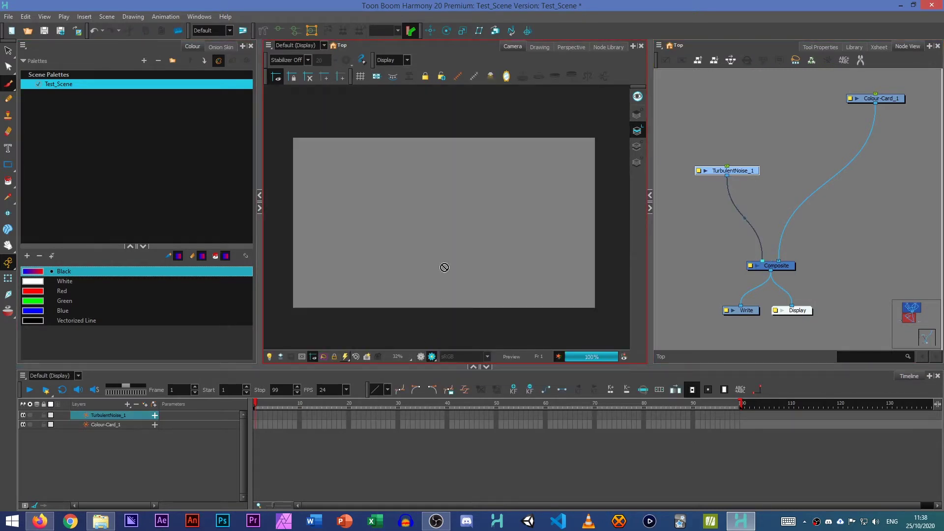
right_click(754, 175)
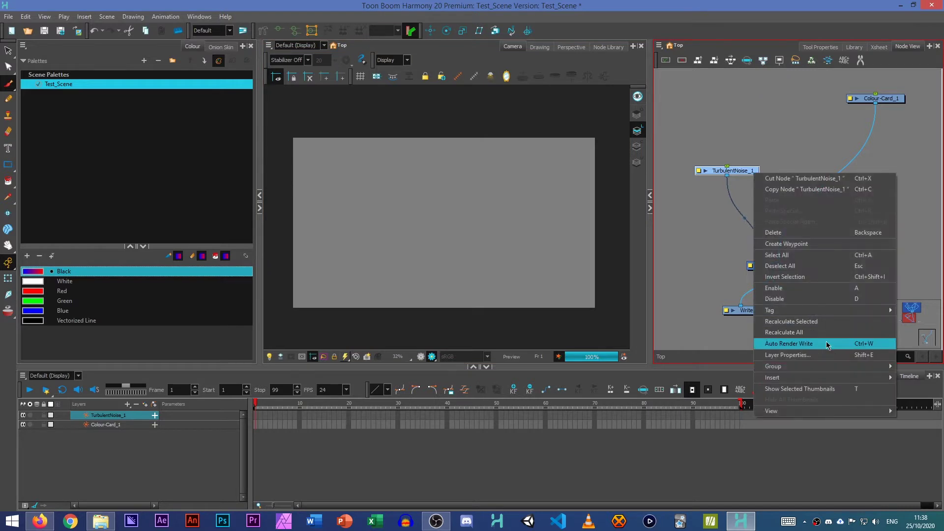
left_click(786, 343)
left_click_drag(466, 89, 155, 98)
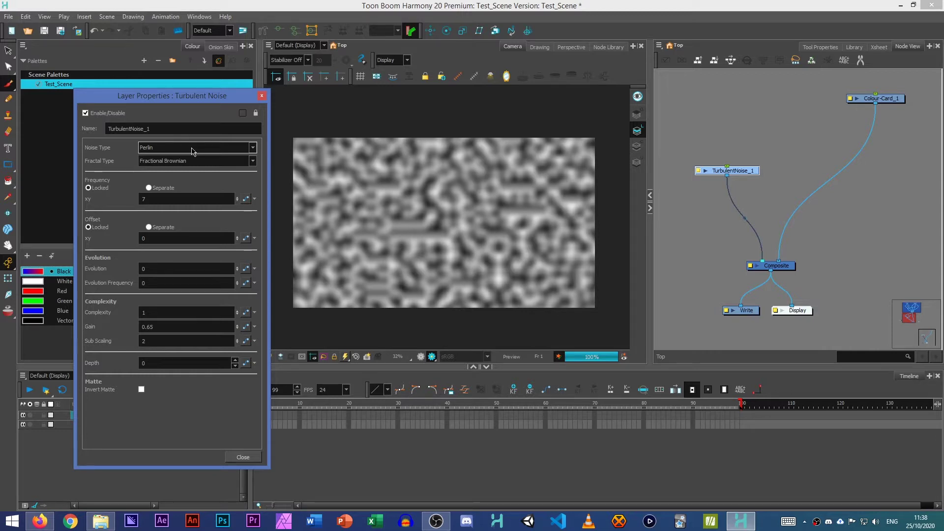
Set the noise type to Simplex and the fractal type to Terrain.
left_click(192, 148)
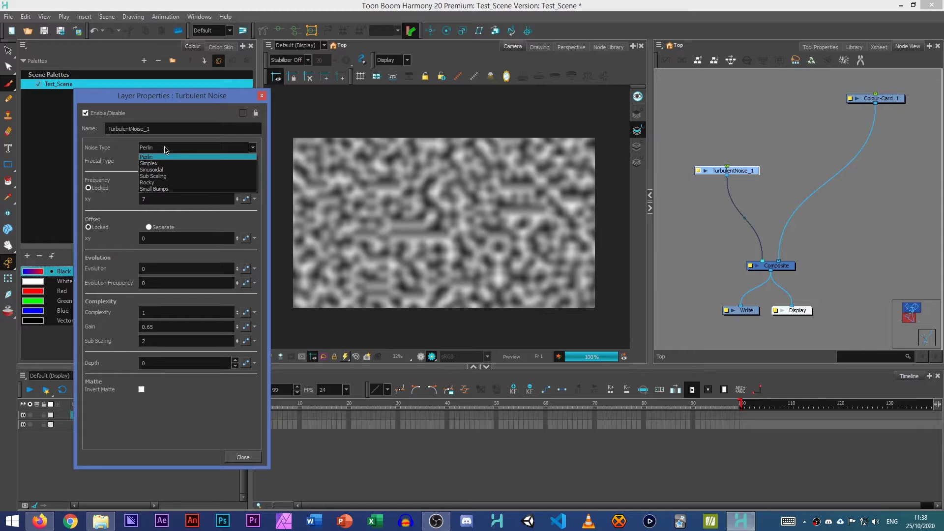
left_click(167, 163)
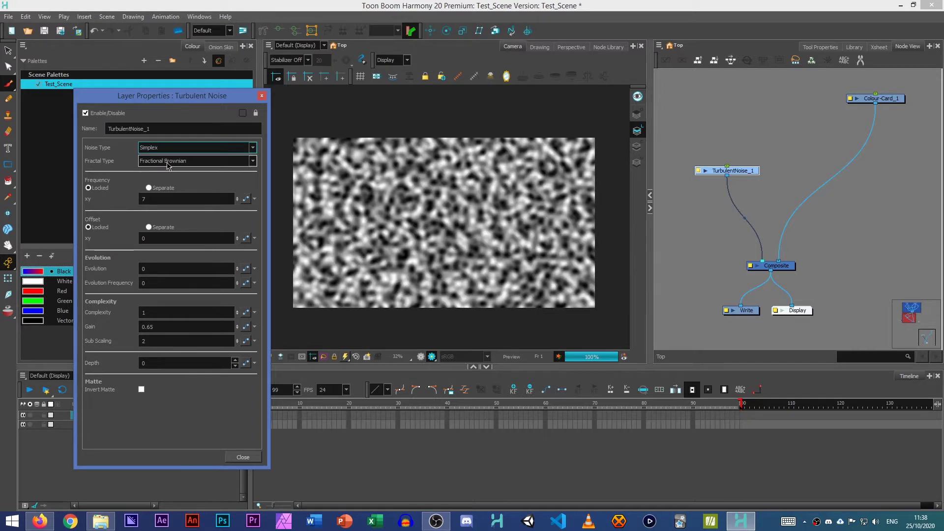
left_click(170, 162)
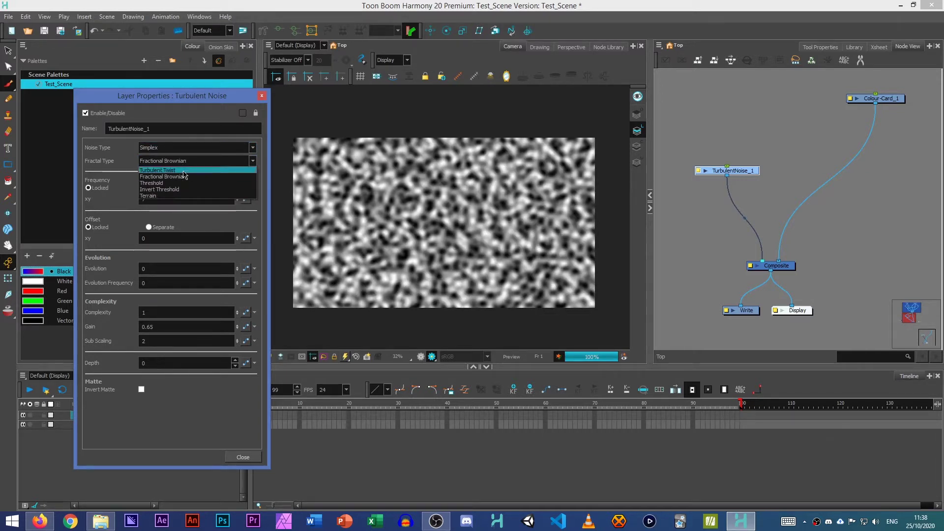
left_click(176, 196)
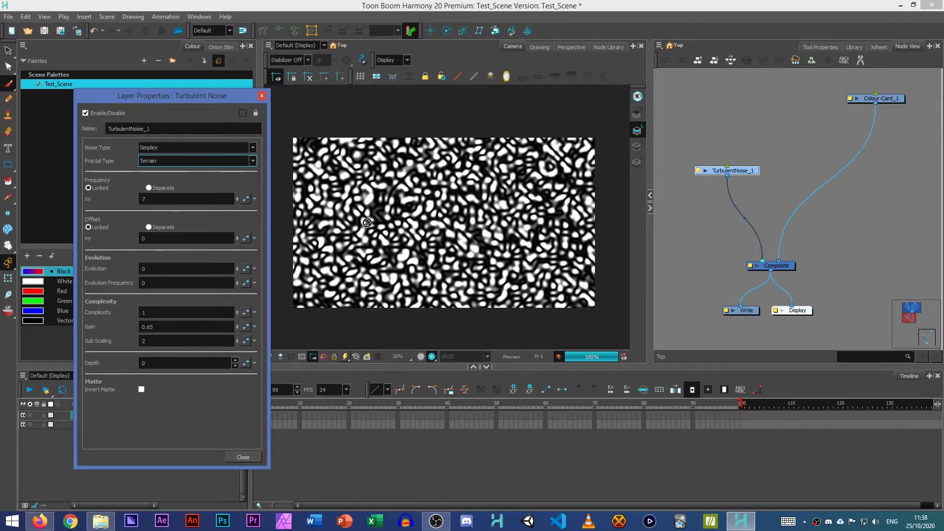
Set the noise's locked xy frequency to 3 and its gain to 0.
scroll(448, 226, "up", 3)
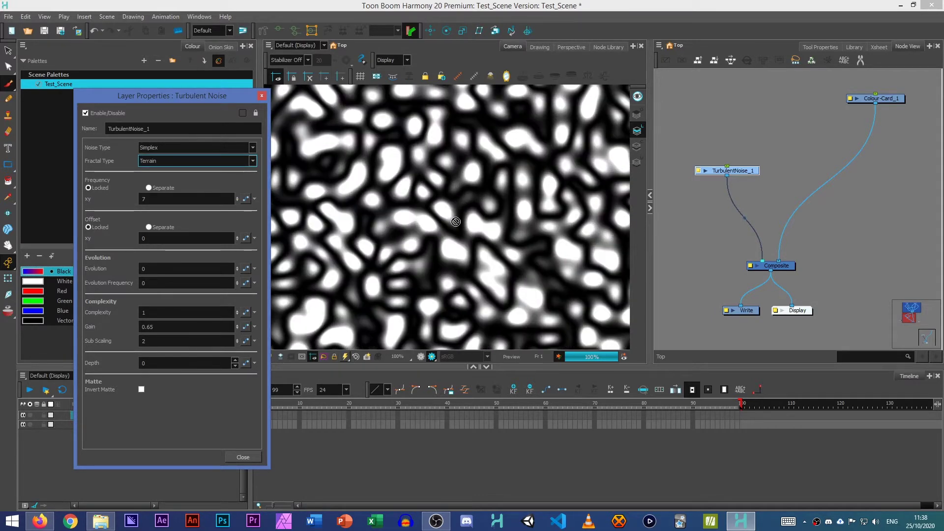
left_click_drag(237, 199, 245, 158)
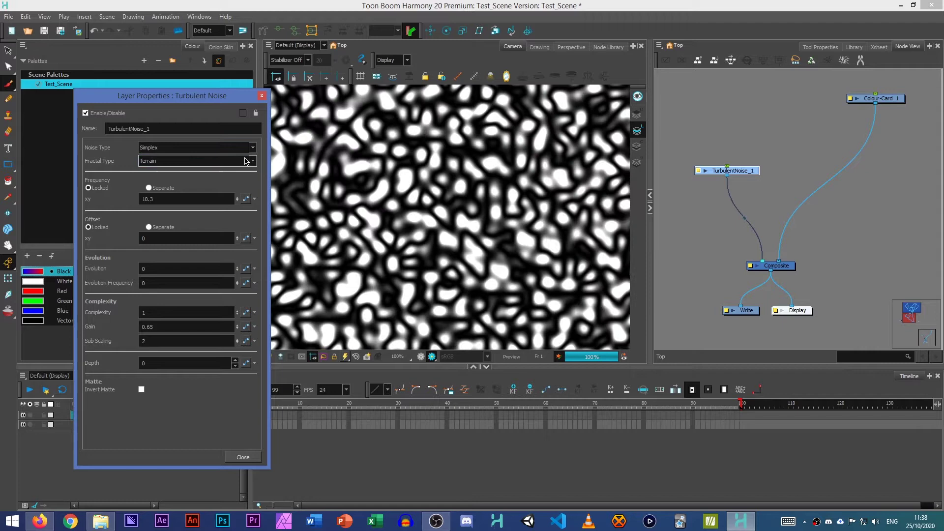
scroll(337, 203, "down", 4)
scroll(337, 203, "up", 1)
scroll(337, 204, "down", 1)
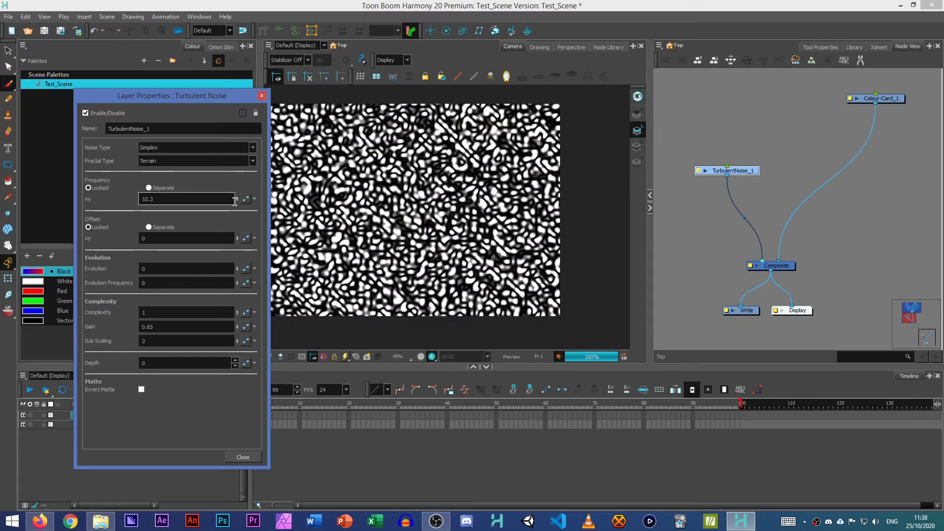
left_click_drag(237, 199, 235, 233)
left_click_drag(179, 198, 82, 198)
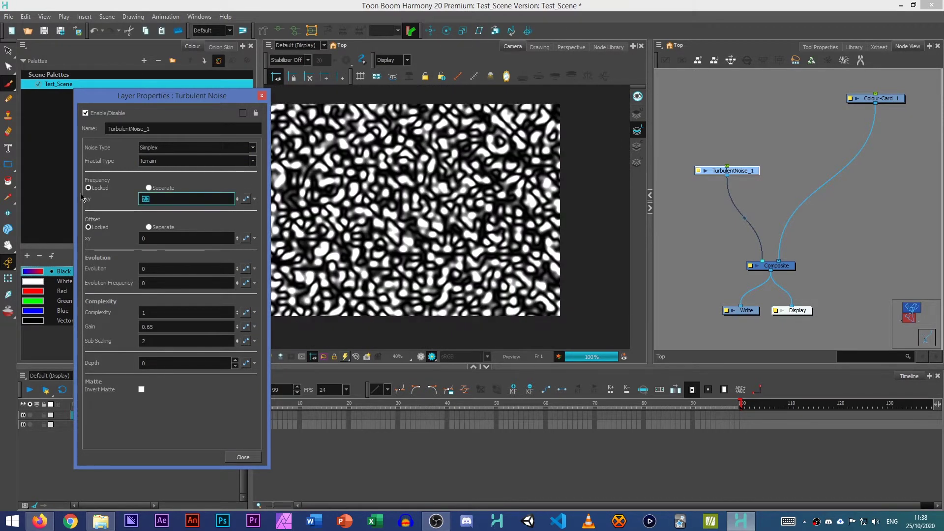
type("3")
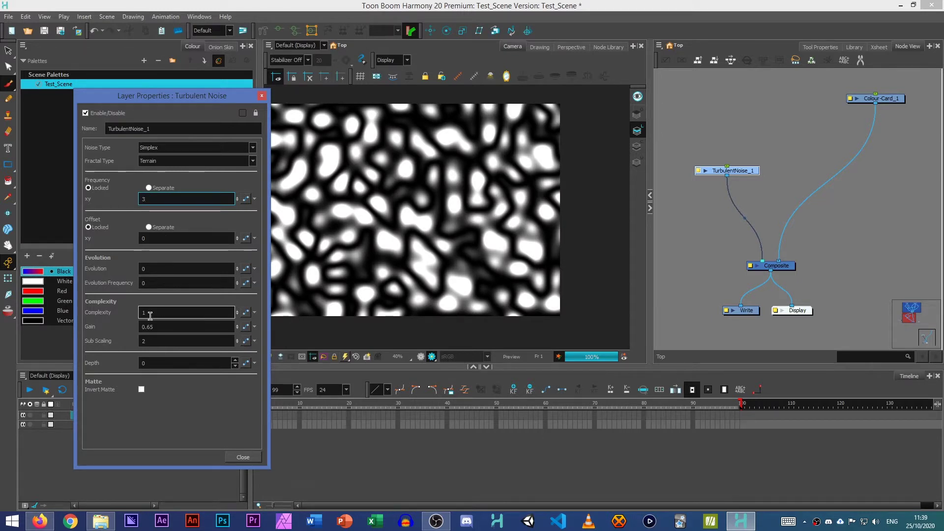
left_click_drag(236, 328, 236, 327)
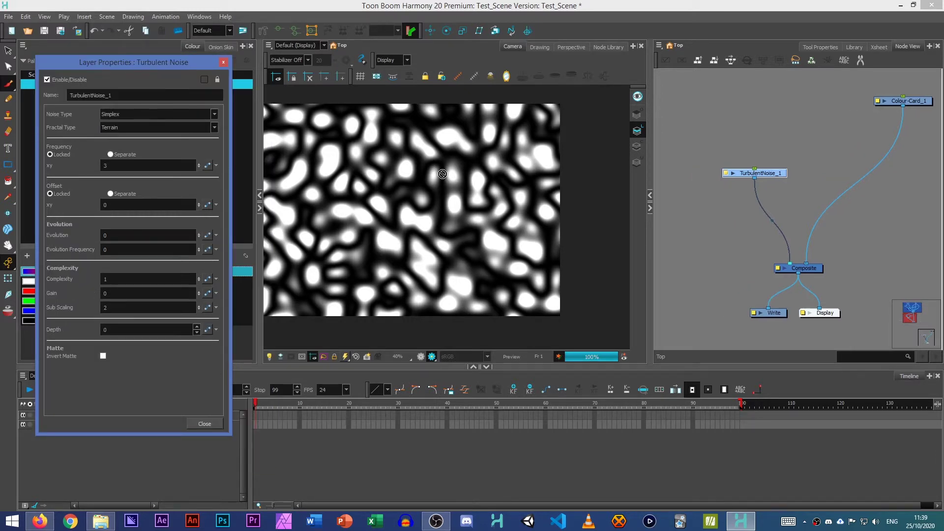
left_click_drag(439, 170, 498, 177)
Insert a Colour Curves node between the Turbulent Noise node and the Composite.
left_click(713, 220)
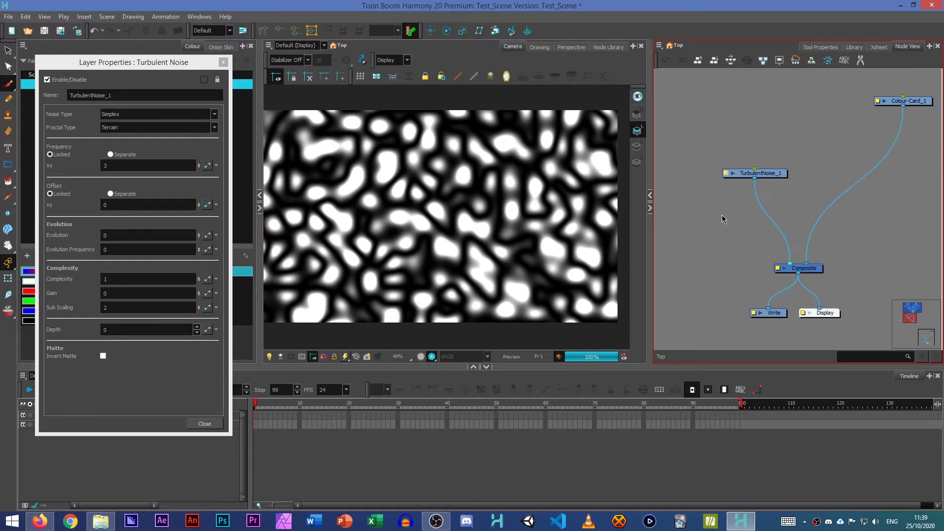
key("Tab")
type("cur")
key("Return")
Bend the Colour-Curves node's RGB curve into a steep upward arch using both end handles, thinning the noise's dark lines.
right_click(775, 217)
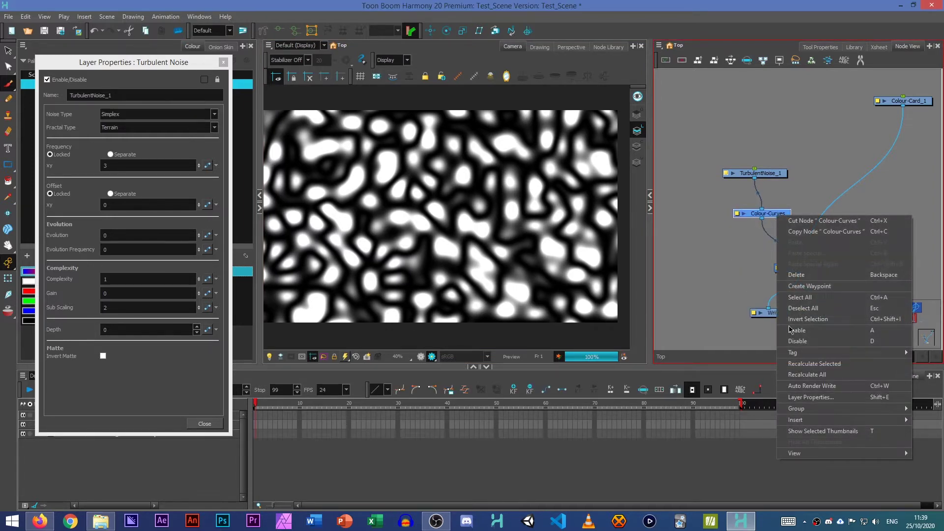
left_click(836, 397)
left_click_drag(204, 63, 704, 68)
mouse_move(787, 169)
left_mouse_down()
mouse_move(752, 135)
mouse_move(698, 151)
mouse_move(579, 142)
left_mouse_up()
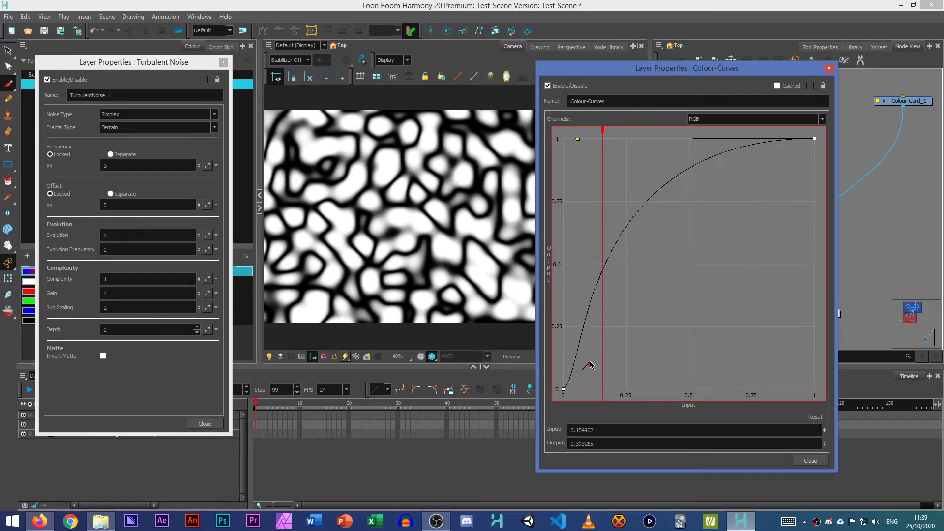
left_click_drag(591, 364, 567, 314)
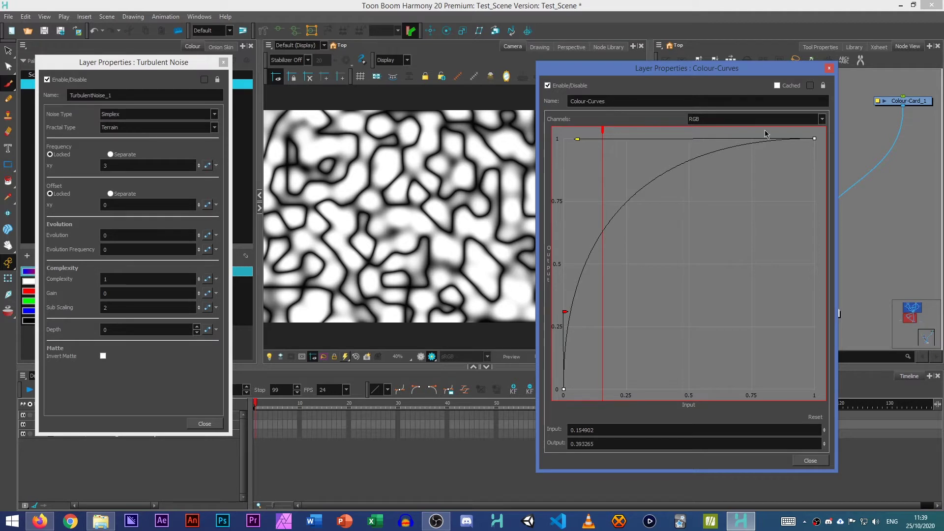
left_click_drag(565, 312, 586, 322)
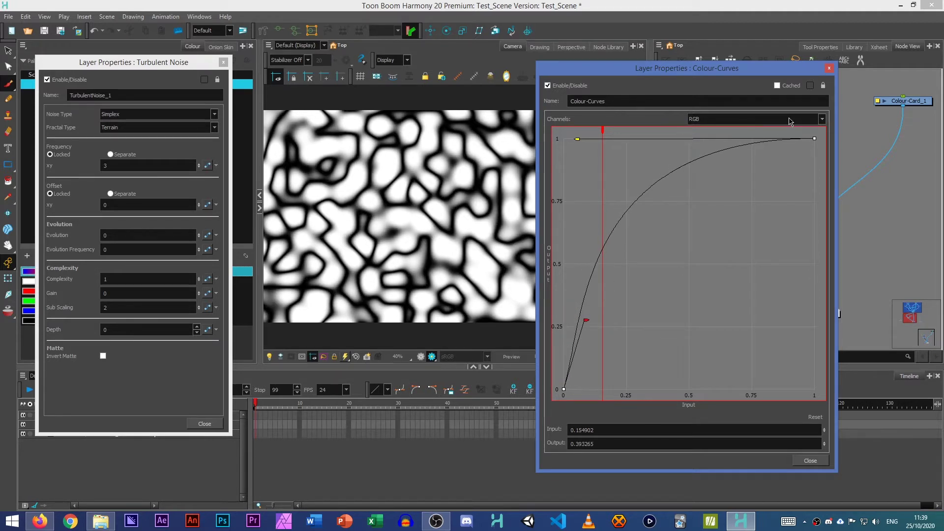
left_click(829, 68)
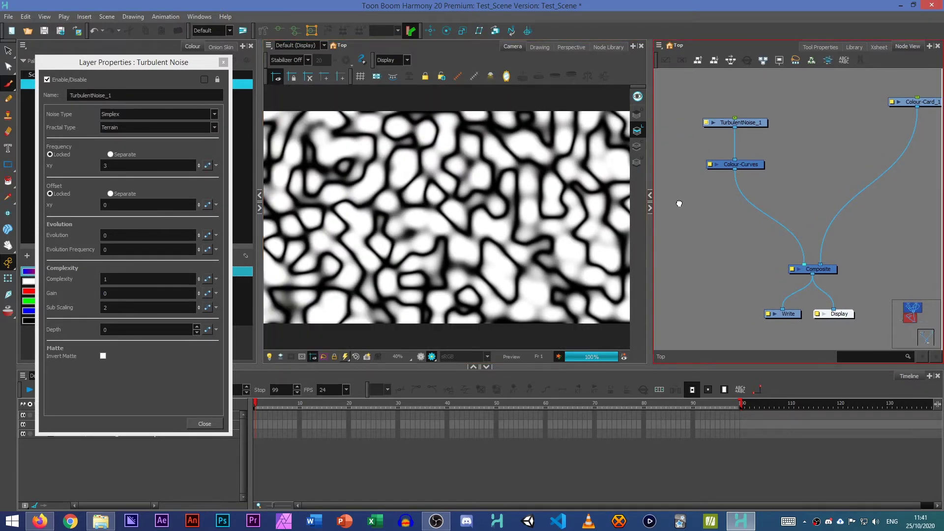
Add a second Turbulent Noise generator node feeding the Composite.
key("Tab")
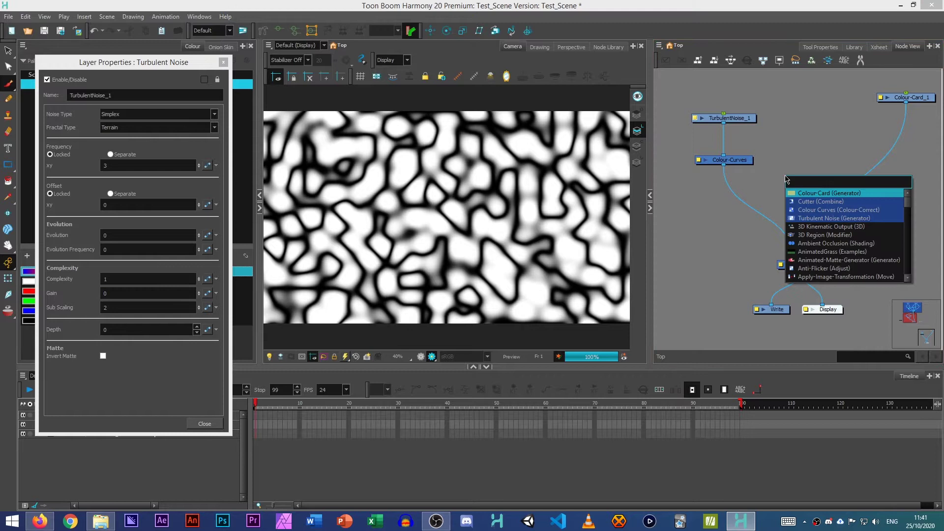
type("Subu")
key("ctrl+a")
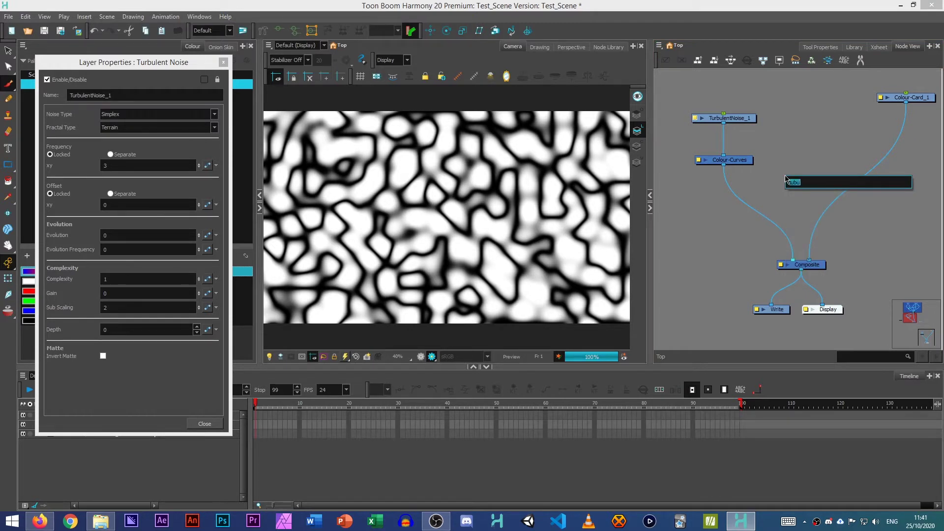
key("BackSpace")
type("turbu")
key("Down")
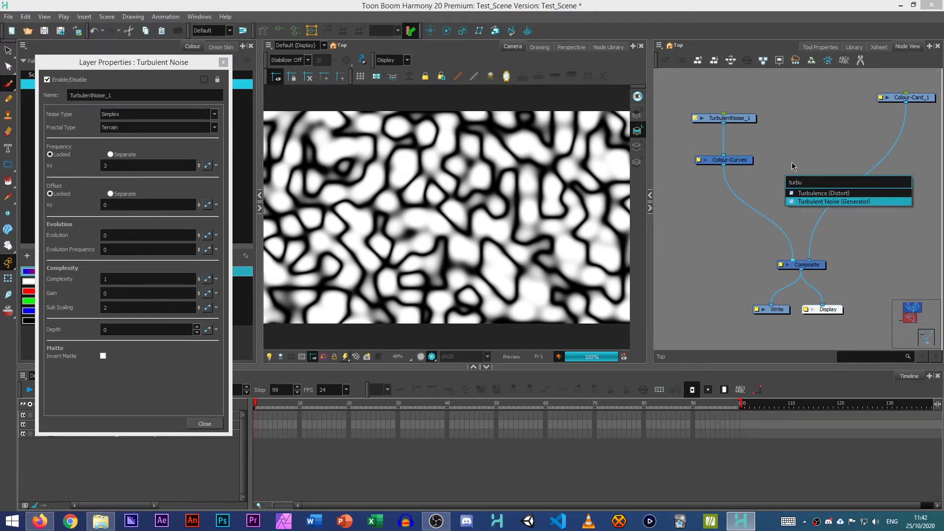
key("Return")
Disable the first Turbulent Noise node together with its Colour-Curves node.
left_click_drag(776, 175, 710, 109)
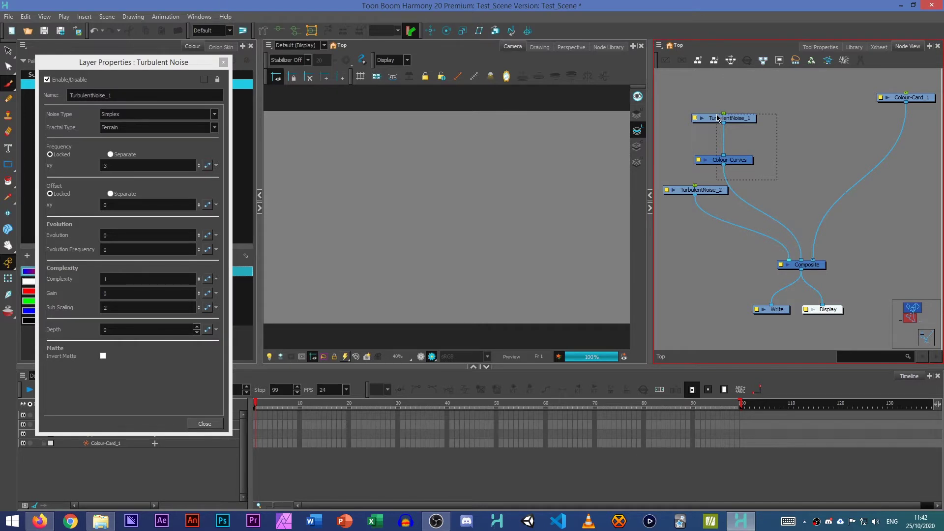
key("d")
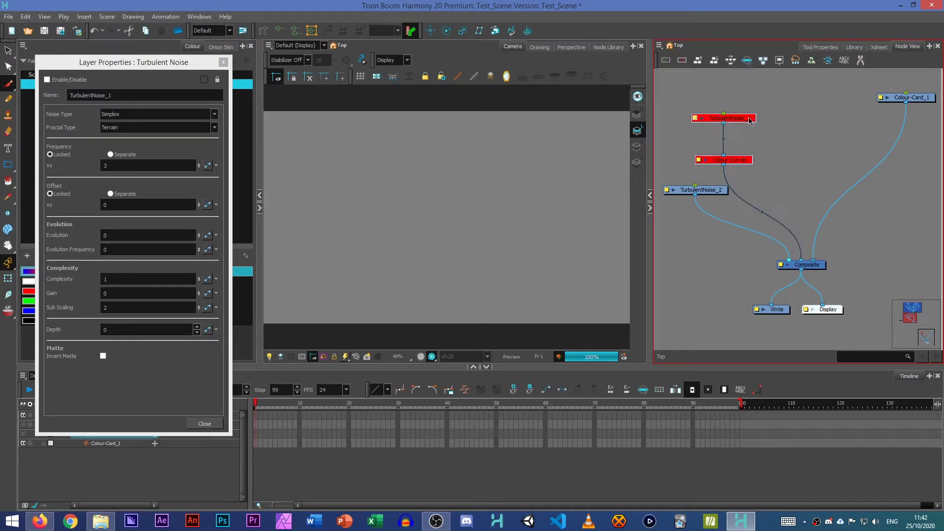
left_click(736, 188)
Open the second Turbulent Noise node's layer properties, keep the Perlin noise type, and set the locked xy frequency to 1.5.
right_click(713, 195)
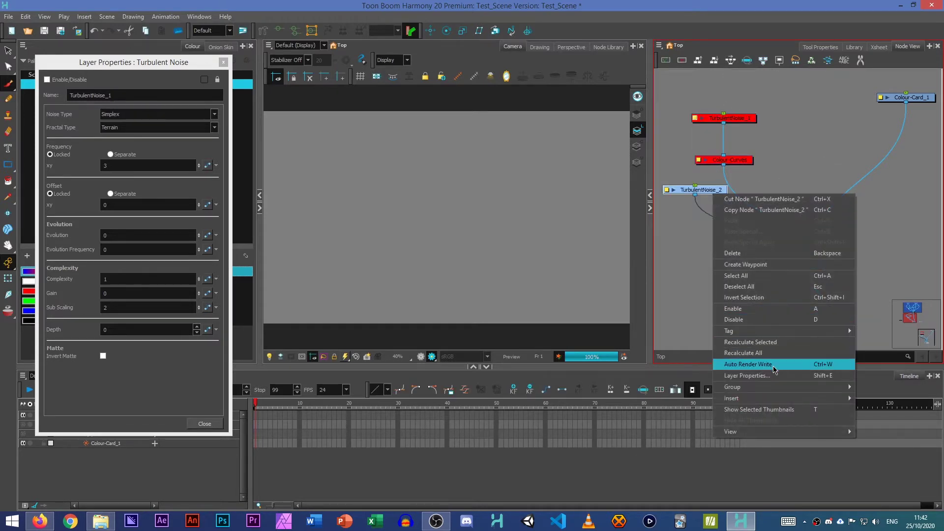
left_click(742, 376)
left_click(643, 120)
left_click(643, 121)
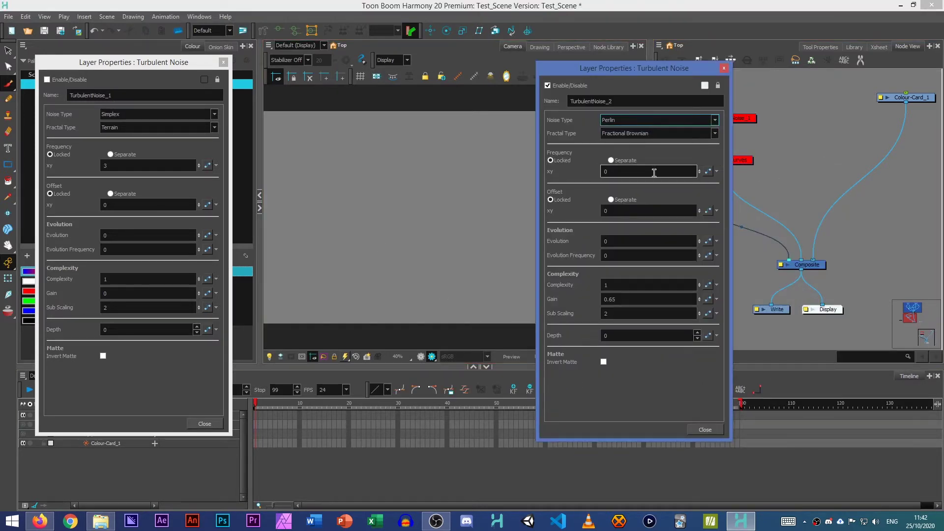
left_click(642, 173)
left_click_drag(700, 171, 702, 206)
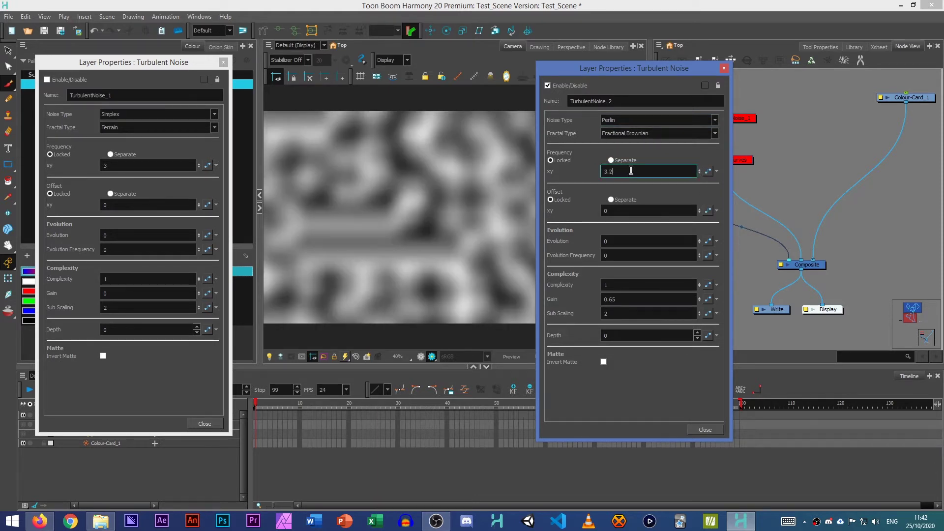
left_click_drag(631, 171, 442, 157)
type("1.5")
key("Return")
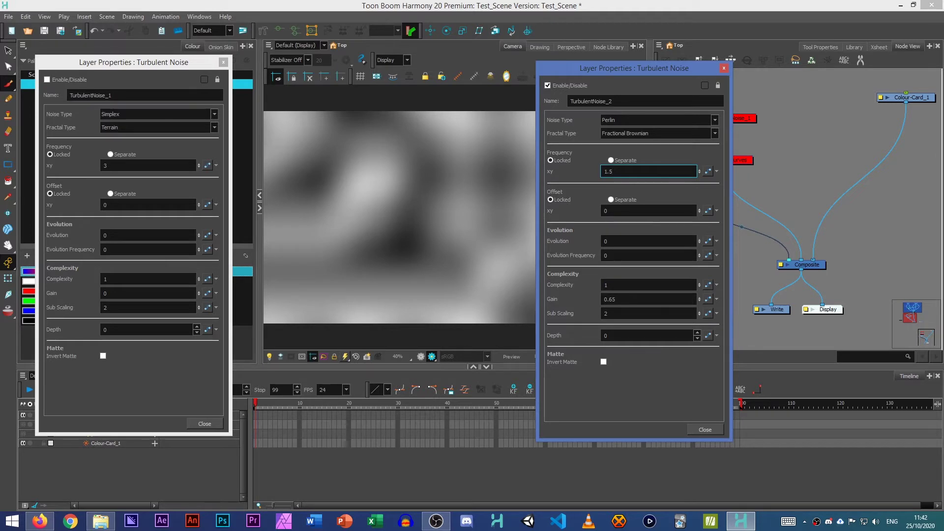
key("alt+Tab")
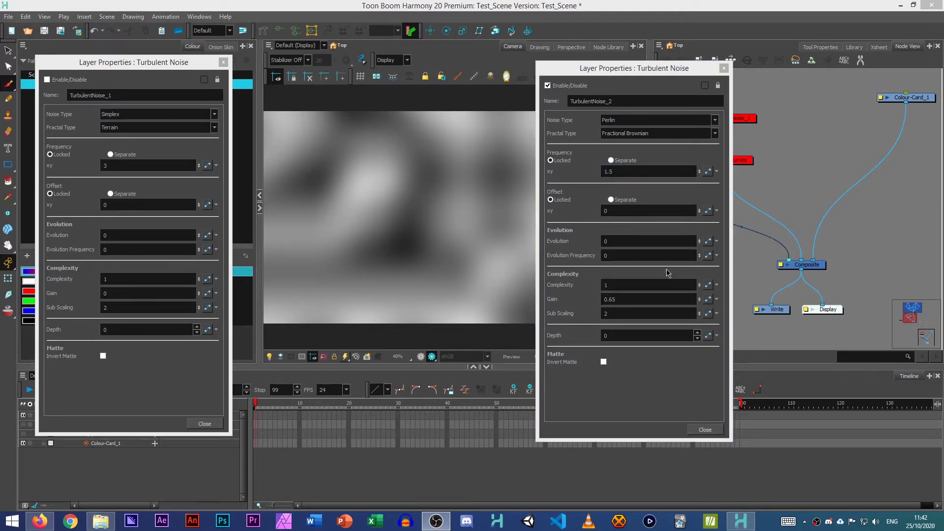
Try the Threshold fractal type and a higher complexity on the second Turbulent Noise node, returning to Fractional Brownian with complexity 1.
right_click(719, 189)
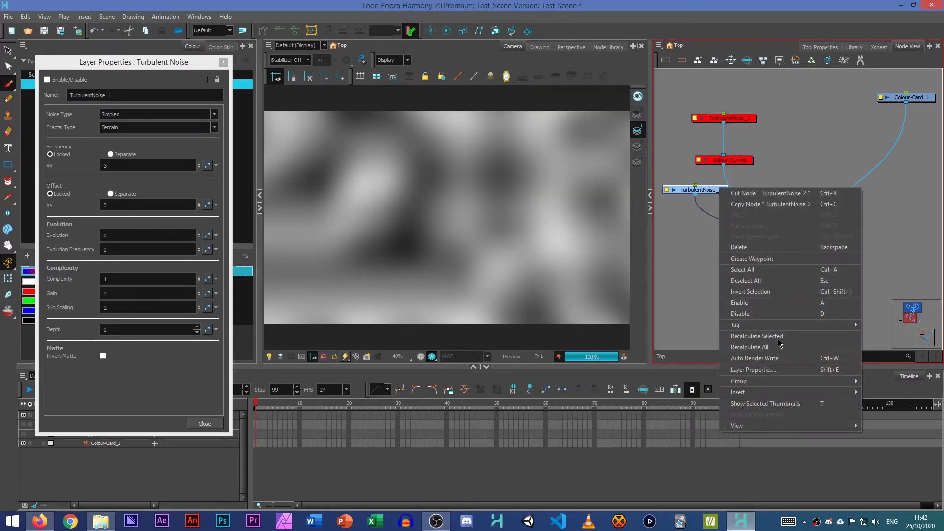
left_click(780, 369)
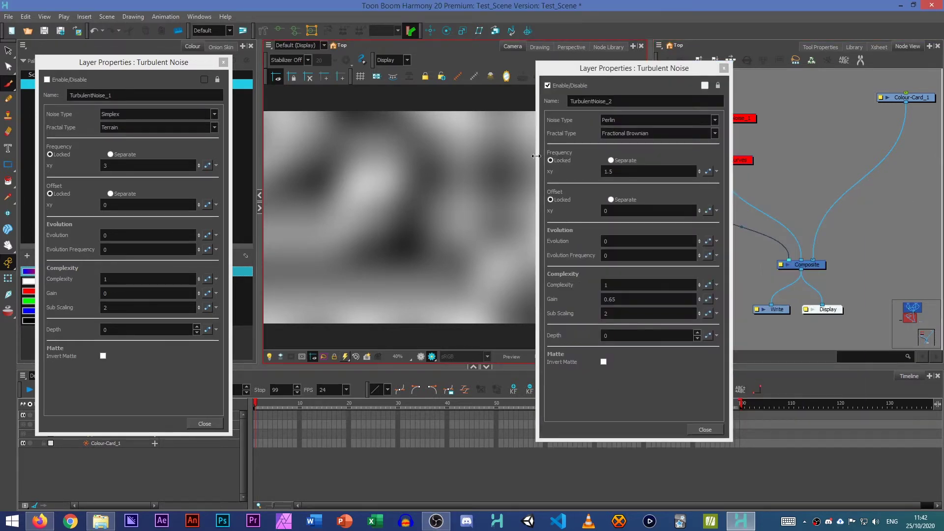
left_click(639, 133)
left_click(638, 142)
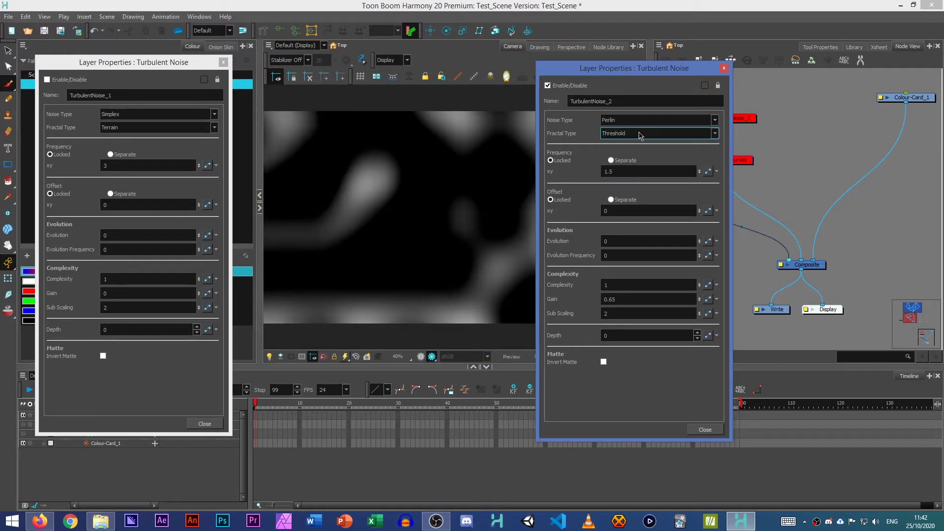
left_click(640, 135)
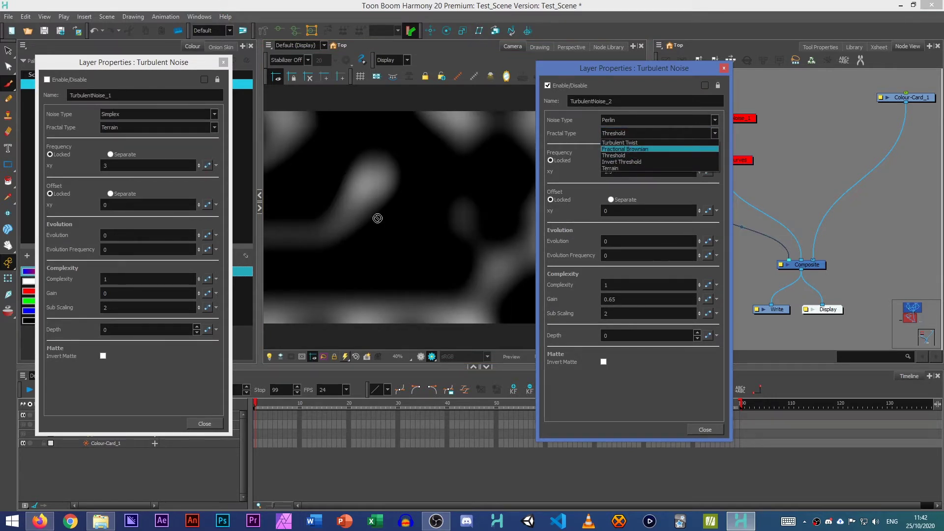
left_click(637, 150)
left_click_drag(700, 286, 701, 253)
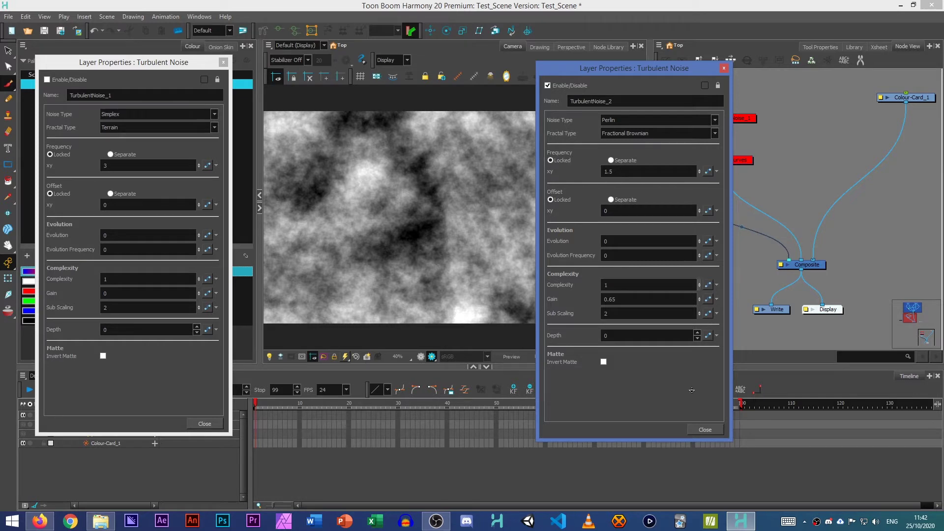
left_click(705, 430)
Add a Colour-Levels node and insert it between the second Turbulent Noise node and the Composite.
key("Tab")
type("col")
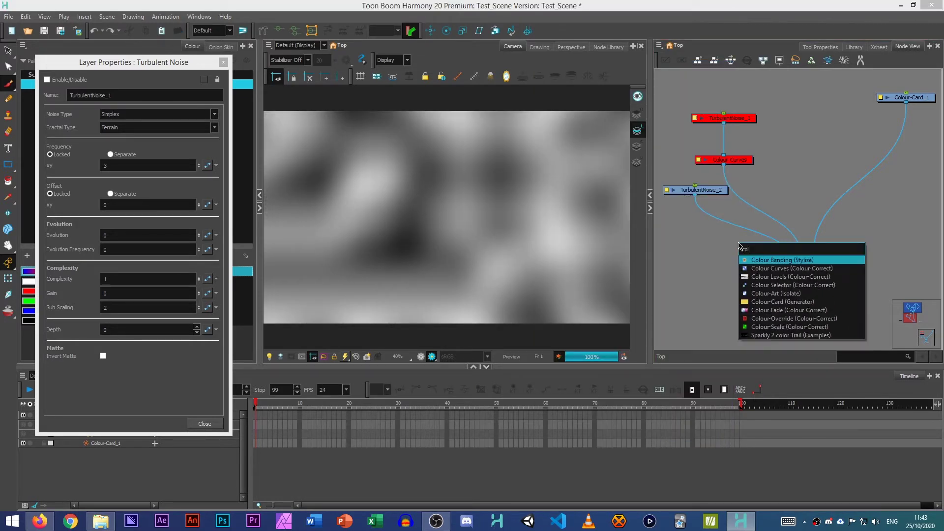
key("Down")
key("Down")
key("Return")
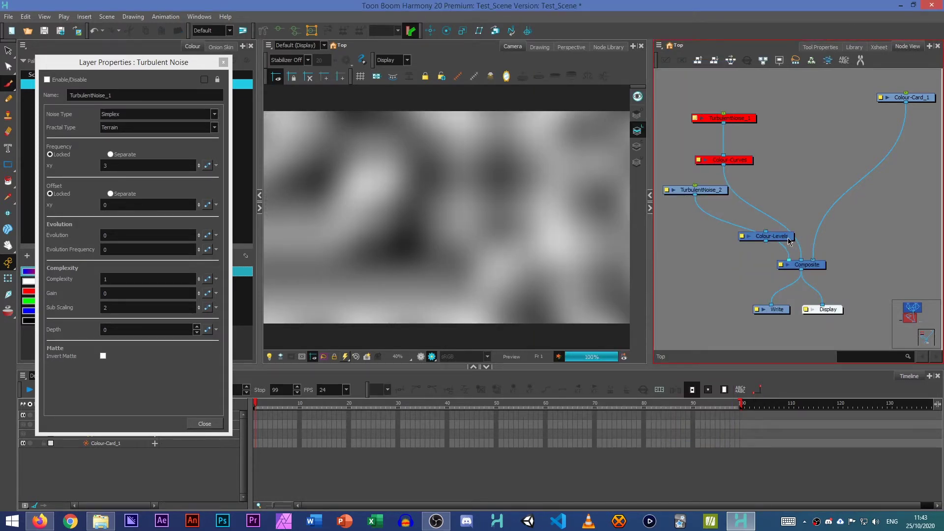
left_click_drag(787, 238, 741, 246)
key("ctrl+x")
key("ctrl+z")
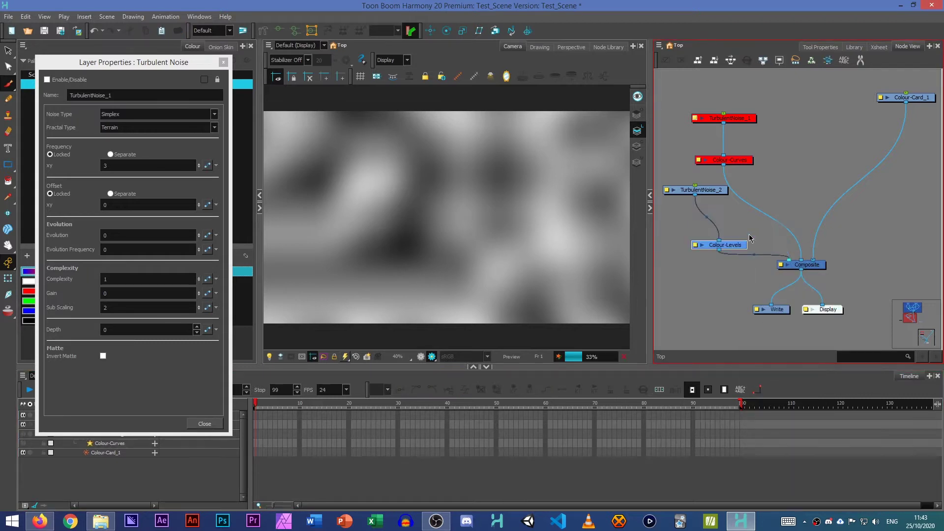
Set the Colour-Levels node's RGB input black to 0.19, input white to 0.79 and gamma to 0.64.
right_click(739, 247)
left_click(782, 419)
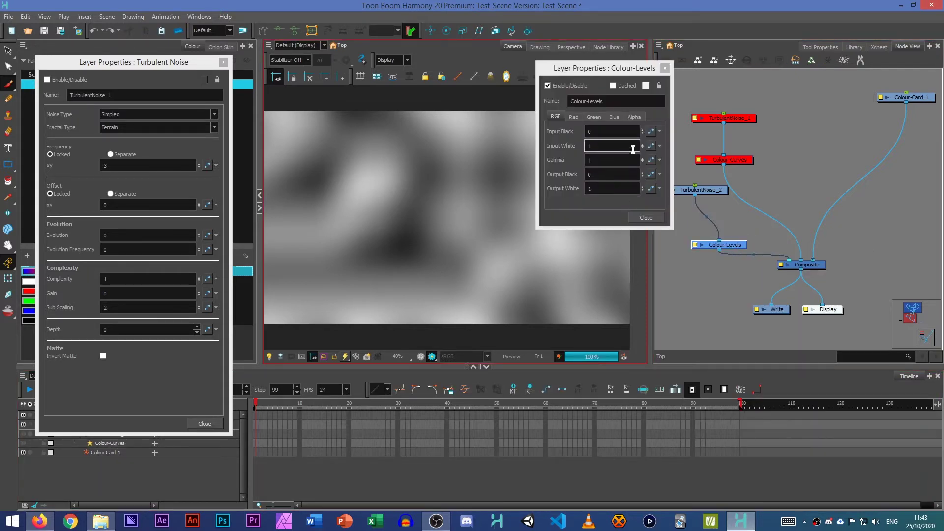
left_click_drag(633, 133, 632, 142)
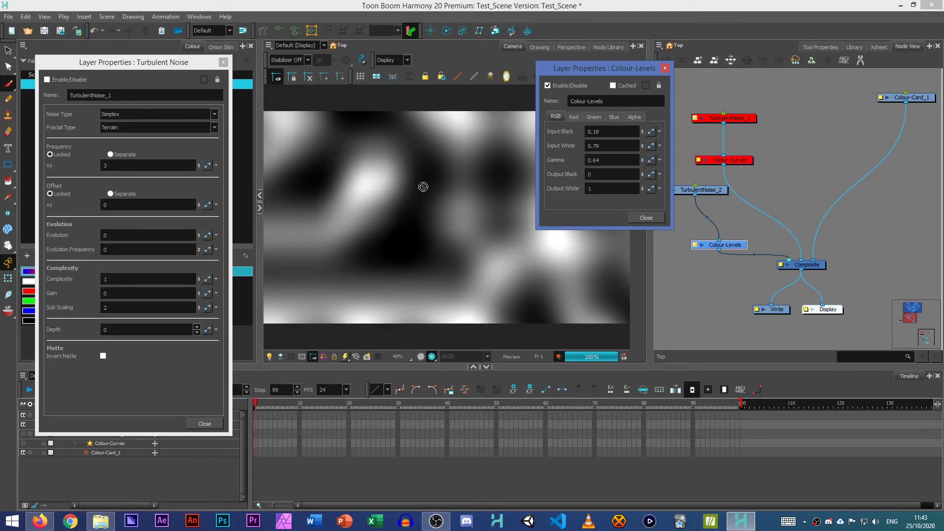
left_click(645, 218)
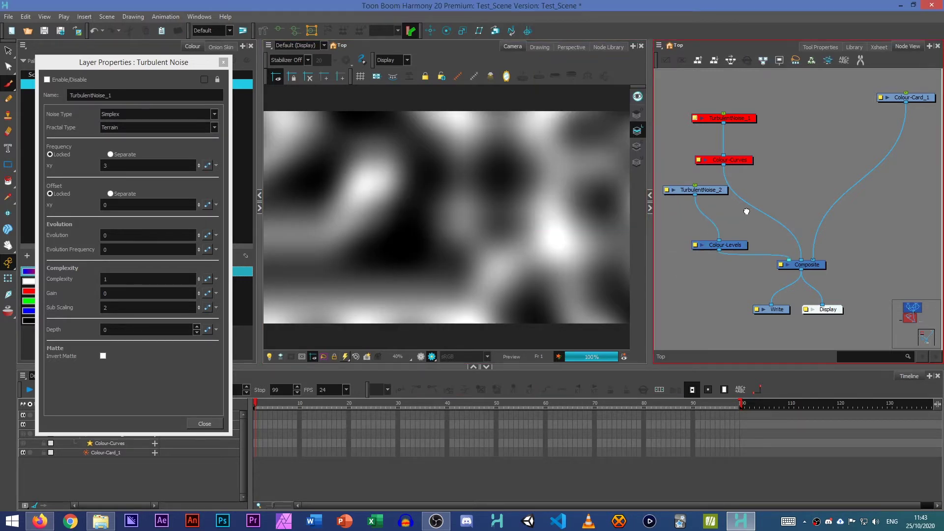
Enable the first Turbulent Noise node with its Colour-Curves, and disable the second one with its Colour-Levels.
left_click_drag(746, 211, 769, 207)
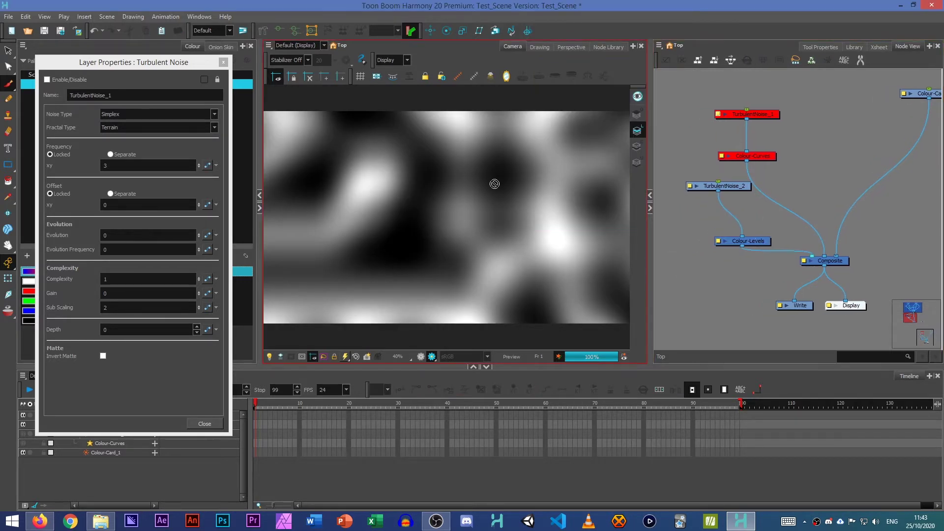
left_click(742, 188)
left_click_drag(760, 87, 787, 206)
key("a")
left_click_drag(712, 270, 732, 186)
key("alt+e")
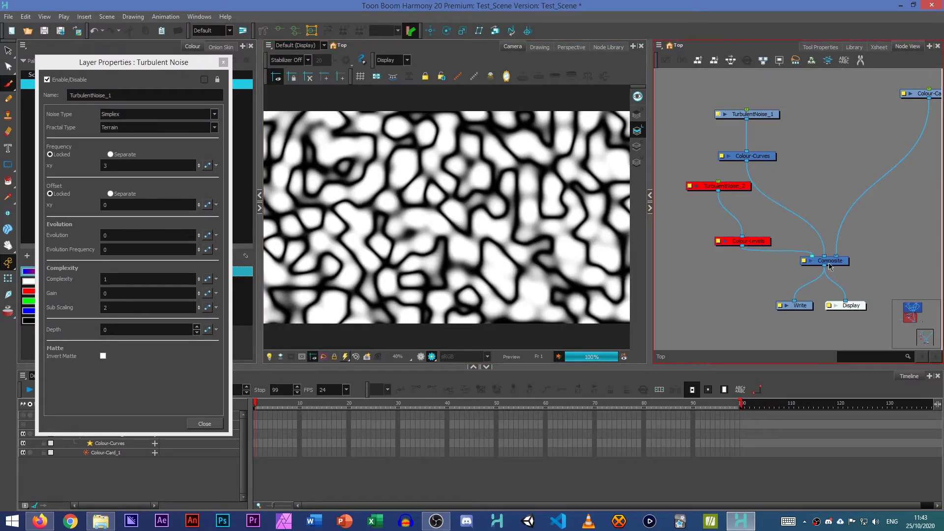
Move the second Turbulent Noise node and its Colour-Levels node beside the first noise branch, above the Composite.
left_click_drag(750, 247, 849, 188)
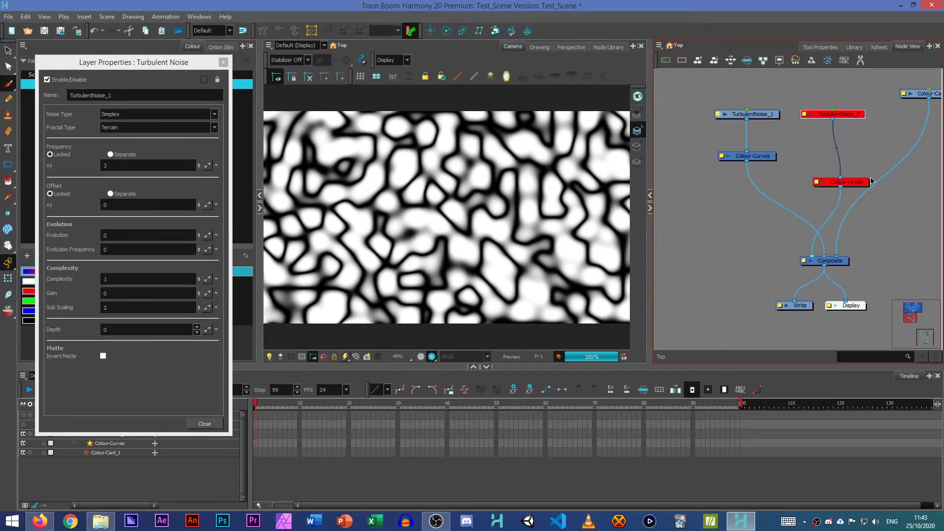
left_click(929, 246)
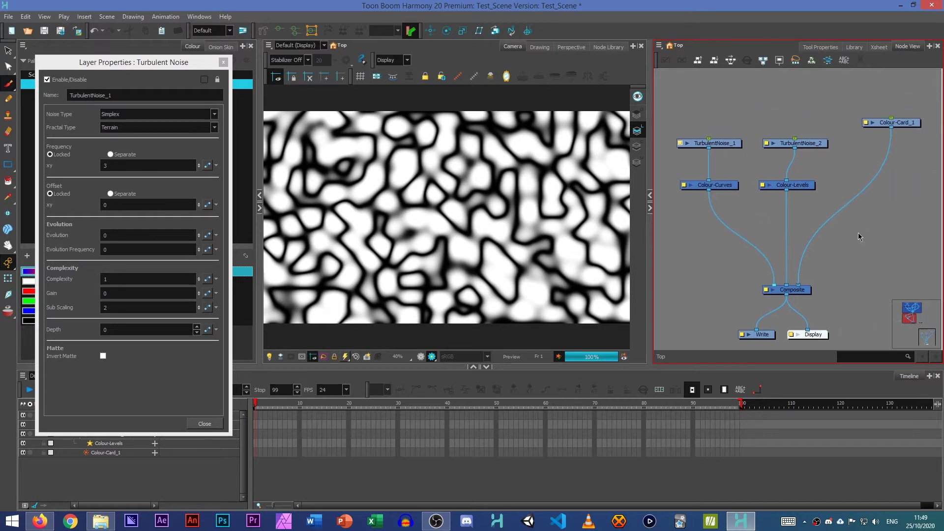
Disable the first Turbulent Noise node and its Colour-Curves node, and move them away from the second noise branch.
left_click_drag(842, 237, 801, 198)
left_click_drag(703, 208, 721, 143)
key("d")
left_click_drag(719, 143, 659, 246)
Spread the remaining nodes apart, placing Colour-Card_1 well clear of the second noise branch and connected to the Composite.
left_click_drag(876, 177, 747, 211)
left_click_drag(828, 310, 827, 232)
left_click(896, 250)
left_click_drag(862, 133, 935, 141)
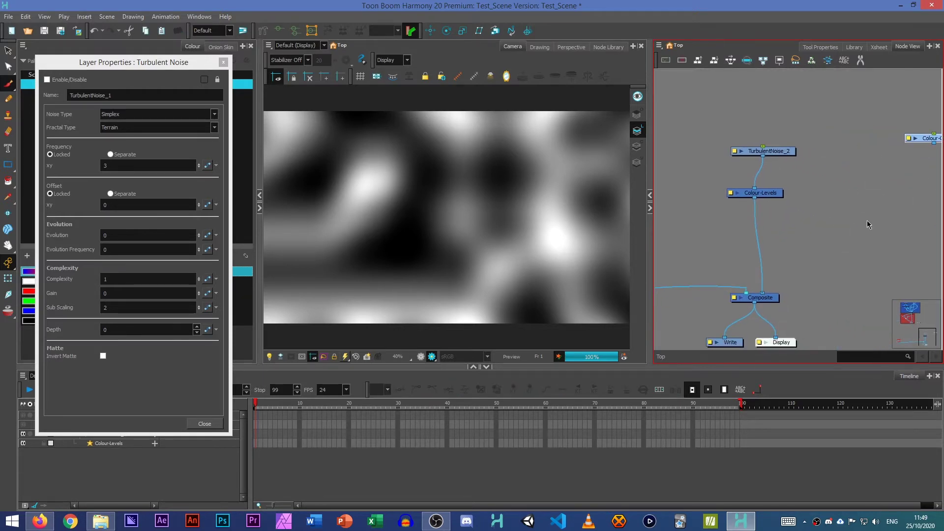
left_click_drag(867, 225, 865, 217)
left_click_drag(840, 225, 790, 95)
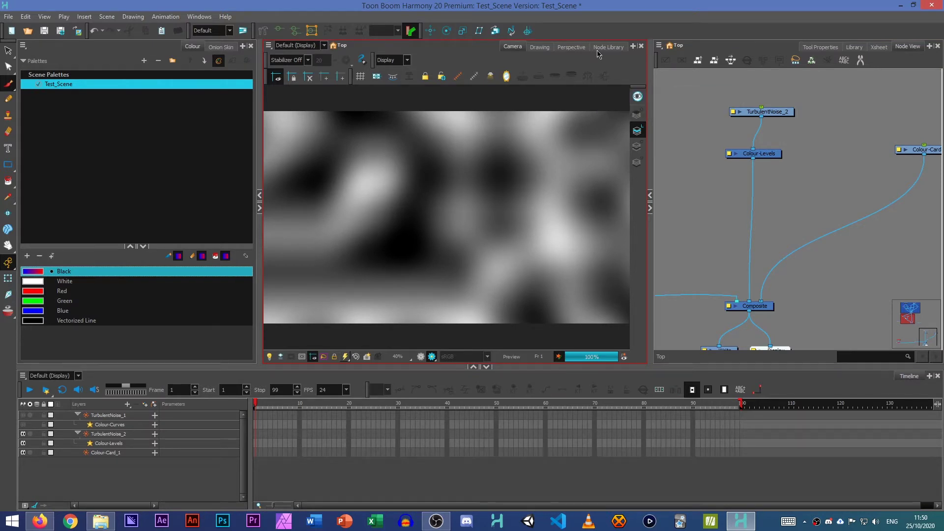
Find the Channel-Swap node in the node library and insert it between Colour-Levels and the Composite.
left_click(608, 46)
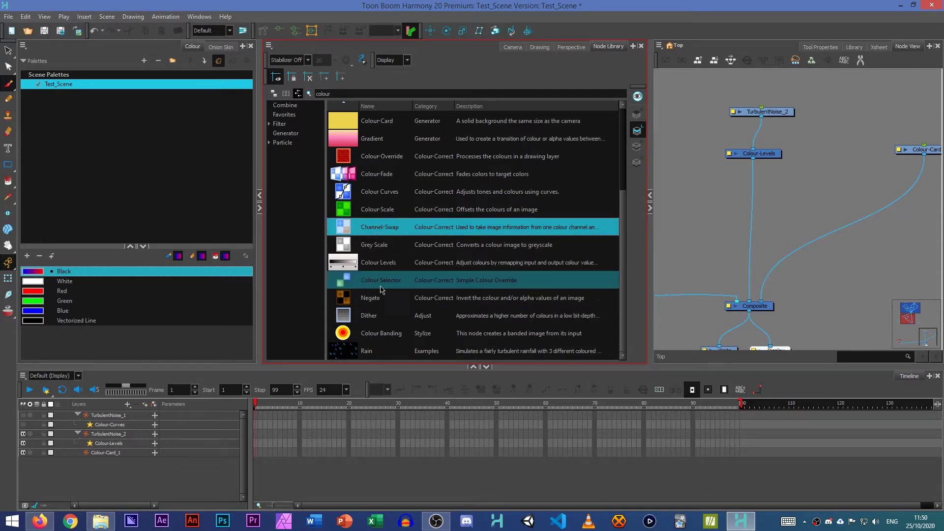
scroll(380, 272, "up", 1)
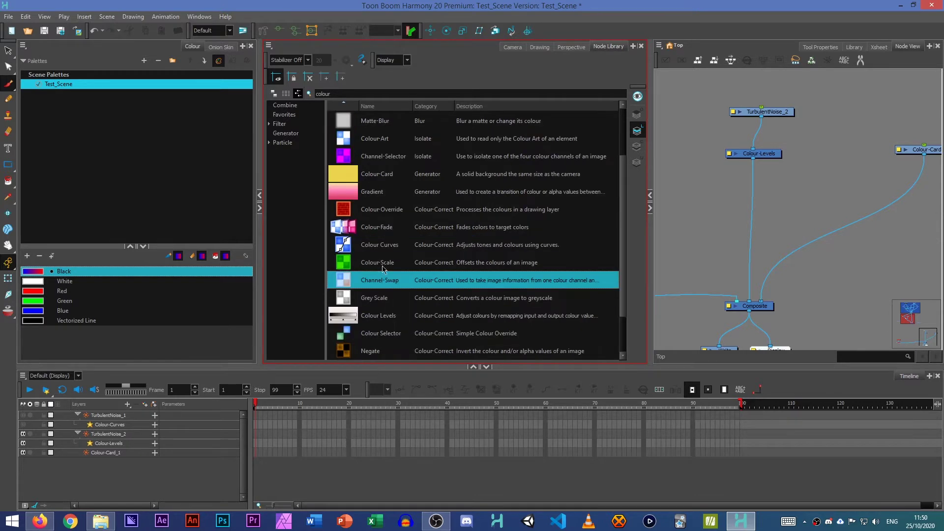
left_click(400, 248)
scroll(398, 248, "up", 2)
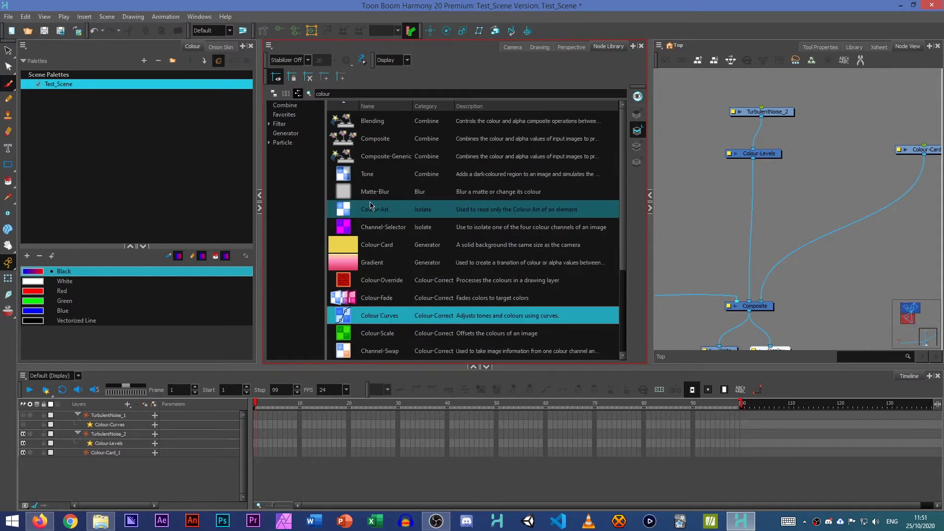
left_click(398, 244)
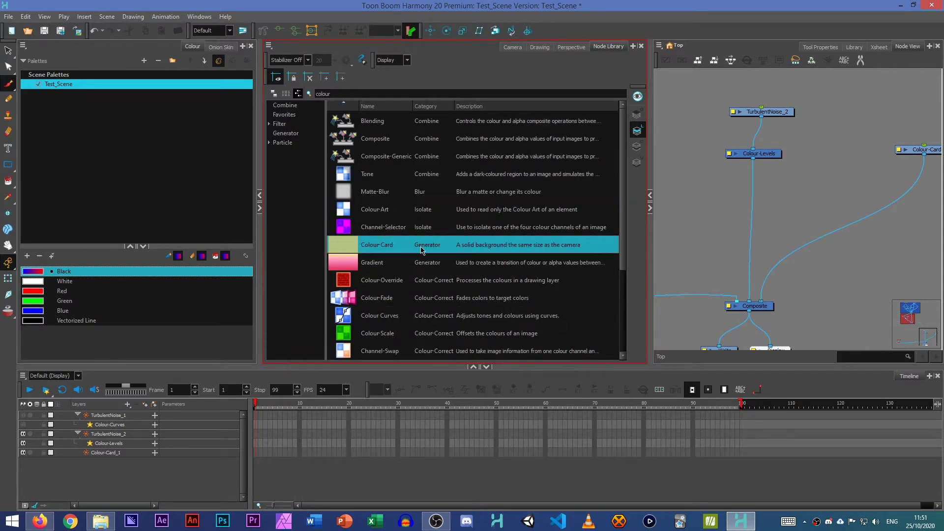
left_click(397, 351)
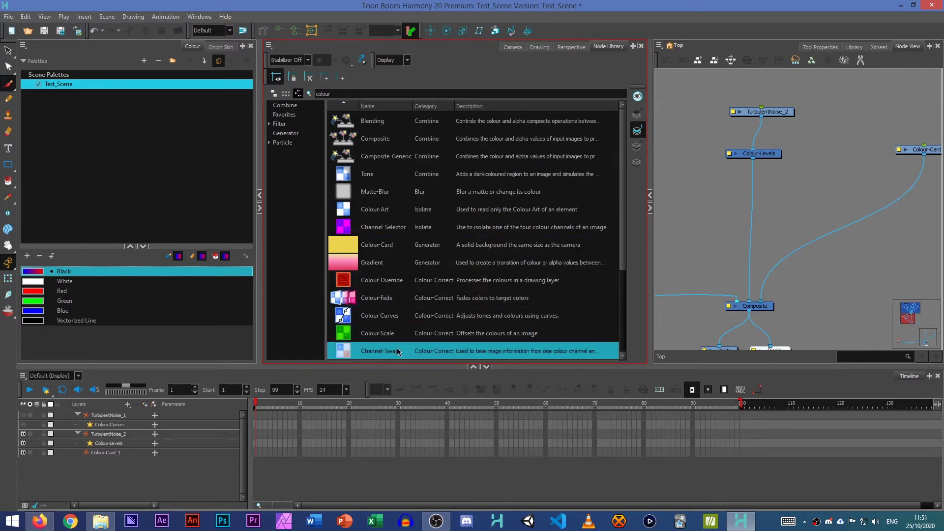
left_click_drag(771, 201, 753, 203)
Set the Channel-Swap node's alpha channel source to Luminance and return to the camera view.
right_click(776, 204)
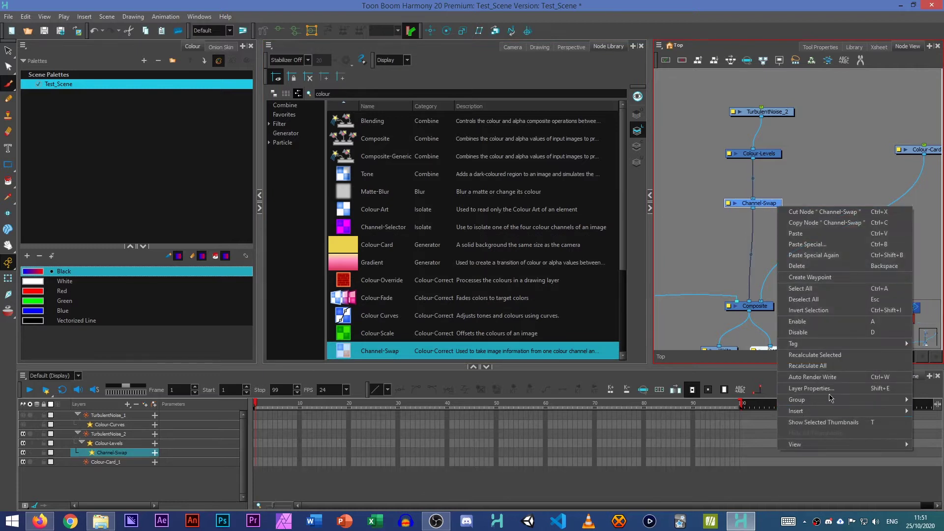
left_click(812, 393)
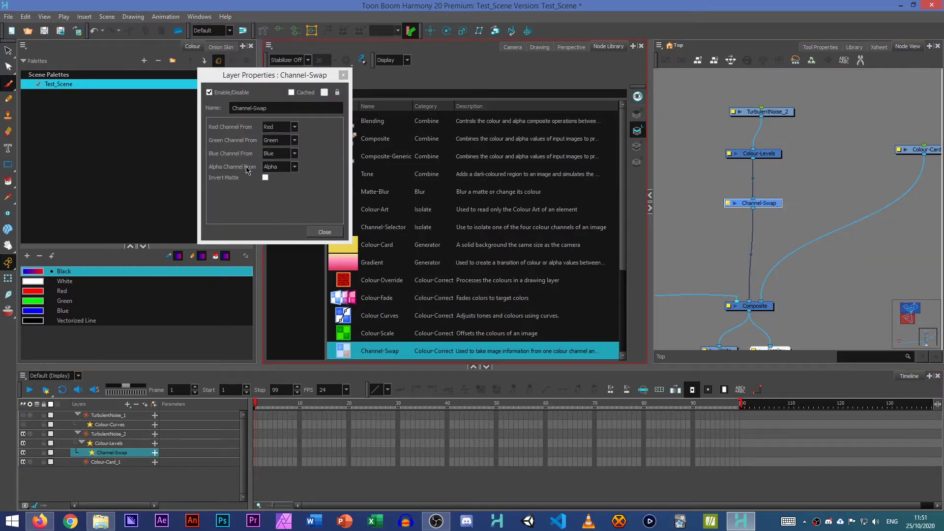
left_click(282, 167)
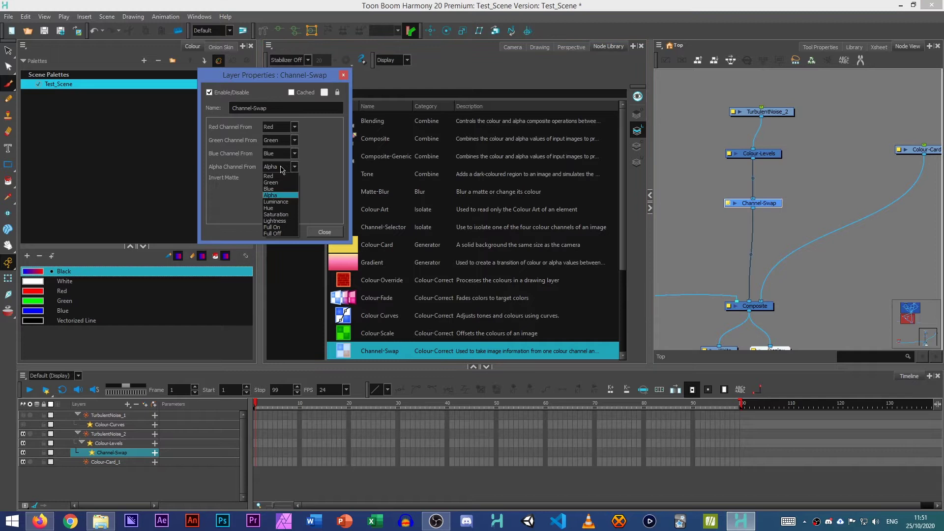
left_click(275, 202)
left_click(513, 47)
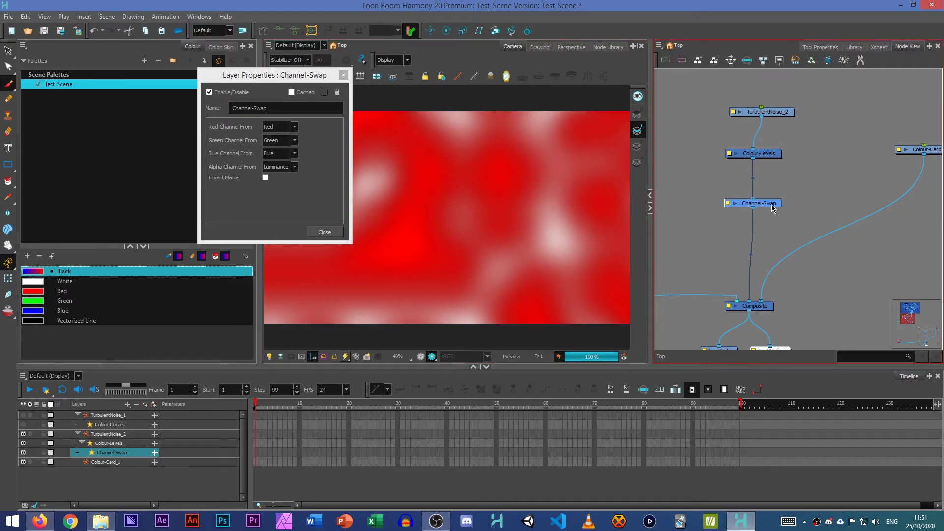
Toggle the Channel-Swap node off and on to compare the result, and move it closer beneath Colour-Levels.
key("d")
key("d")
key("d")
key("d")
left_click(782, 217)
left_click_drag(769, 206, 769, 183)
left_click(814, 202)
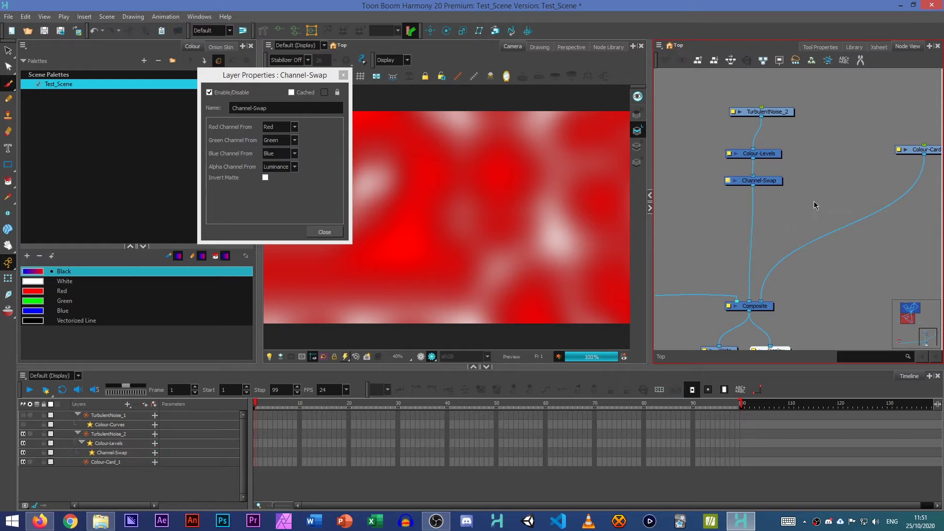
Add a Cutter node and insert it between Channel-Swap and the Composite.
key("Return")
type("cut")
key("Return")
left_click_drag(843, 192, 772, 223)
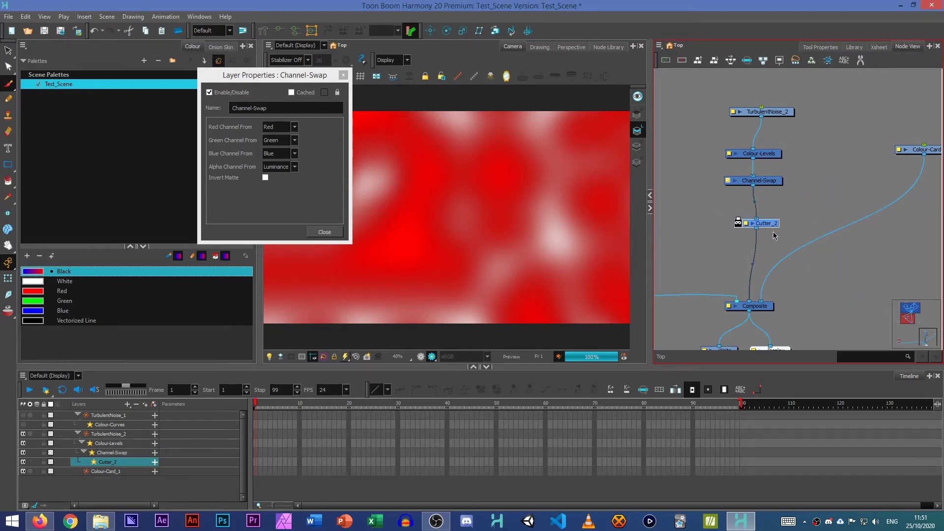
left_click(797, 209)
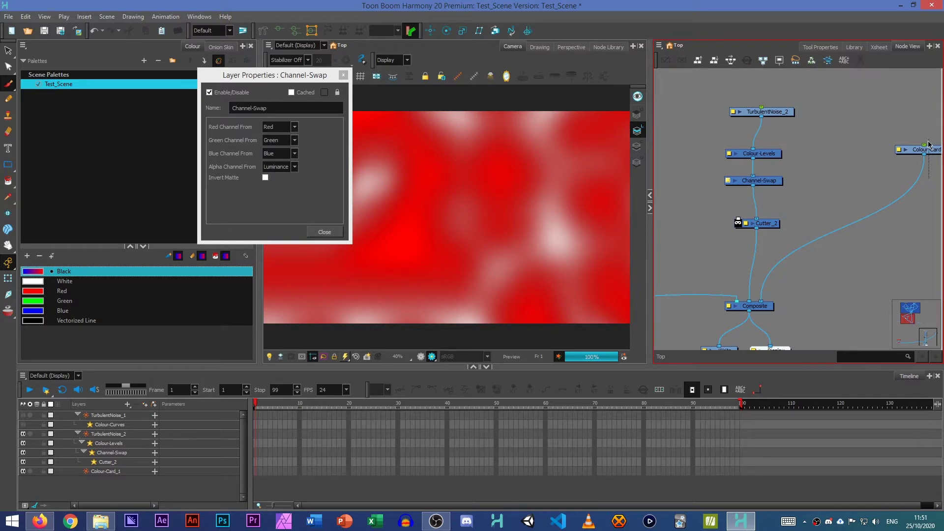
Disable the red Colour-Card_1 background node.
left_click(922, 150)
key("d")
left_click(842, 224)
Add a second Colour-Card node and connect it to the Cutter's image input, with Channel-Swap feeding the matte input.
key("Tab")
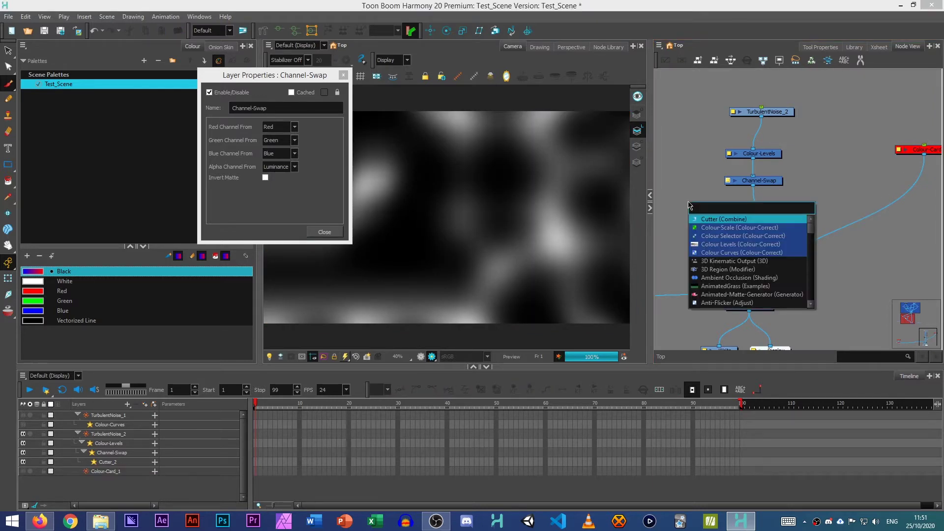
type("col")
key("Down")
key("Down")
key("Down")
key("Down")
key("Down")
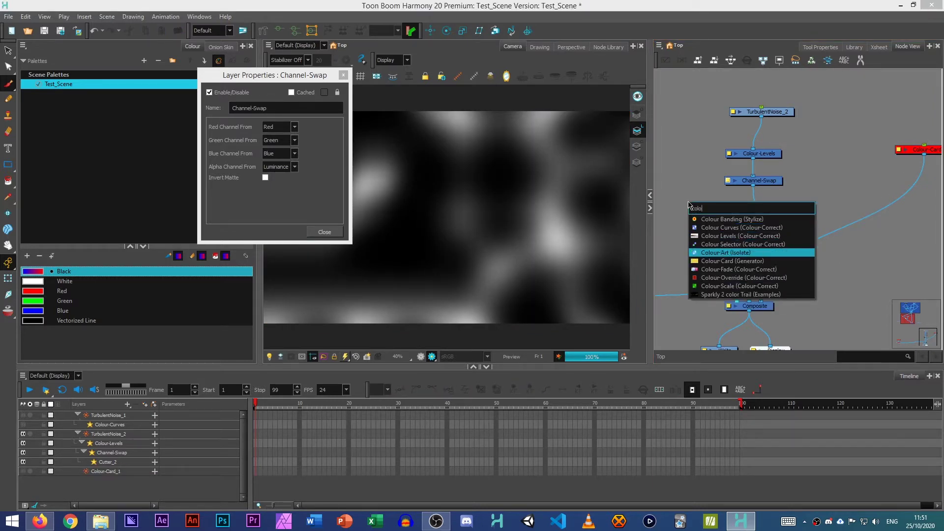
key("Return")
left_click_drag(722, 196, 756, 219)
left_click_drag(729, 201, 831, 183)
Set the second Colour-Card's colour to light blue with red 136, green 188 and blue 236.
double_click(830, 183)
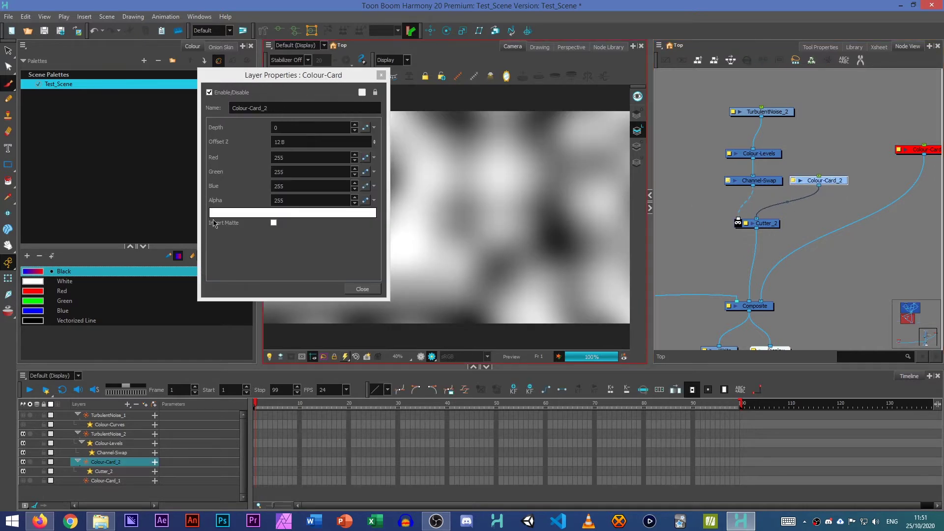
left_click(237, 215)
left_click(553, 301)
mouse_move(567, 278)
left_mouse_down()
mouse_move(550, 278)
mouse_move(565, 277)
mouse_move(578, 293)
mouse_move(604, 290)
left_mouse_up()
left_click(578, 276)
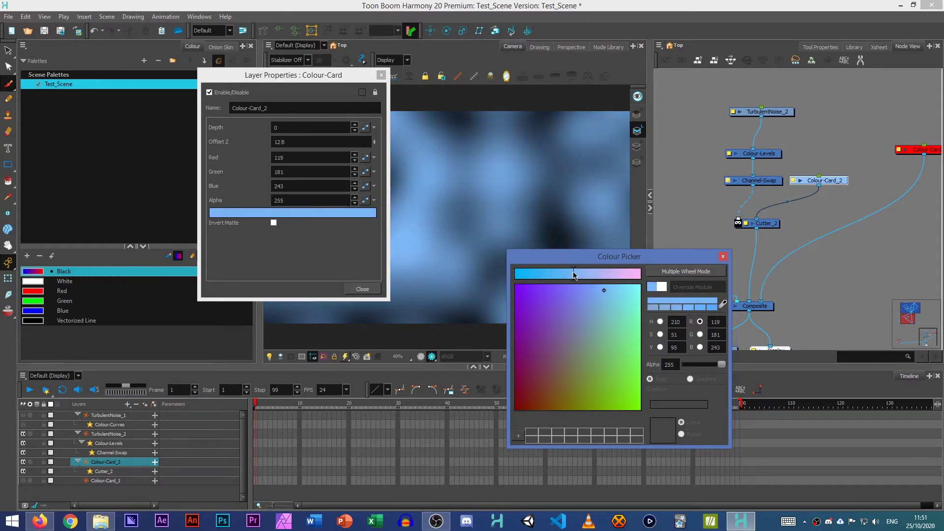
left_click(659, 321)
mouse_move(570, 290)
left_mouse_down()
mouse_move(558, 288)
mouse_move(565, 293)
left_mouse_up()
left_click(722, 256)
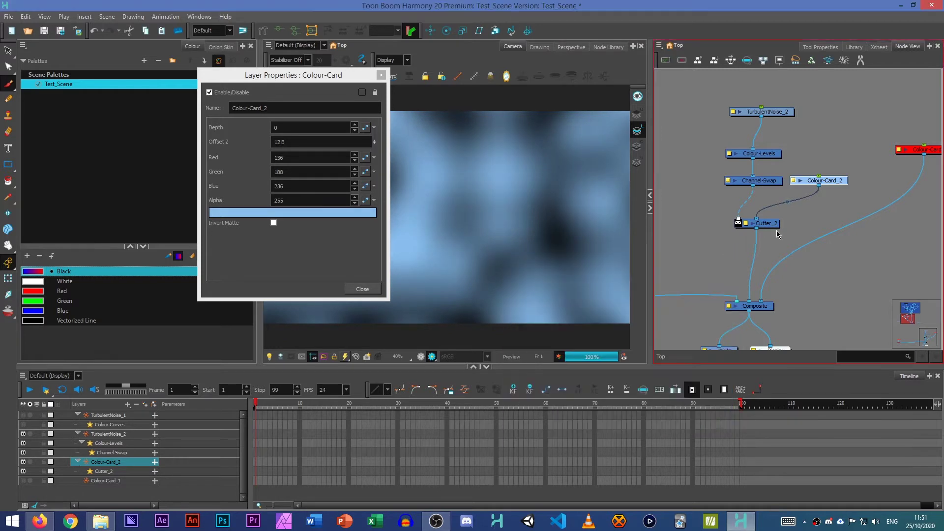
Move the Cutter node so it lines up directly above the Composite.
left_click(809, 226)
left_click_drag(809, 226, 757, 206)
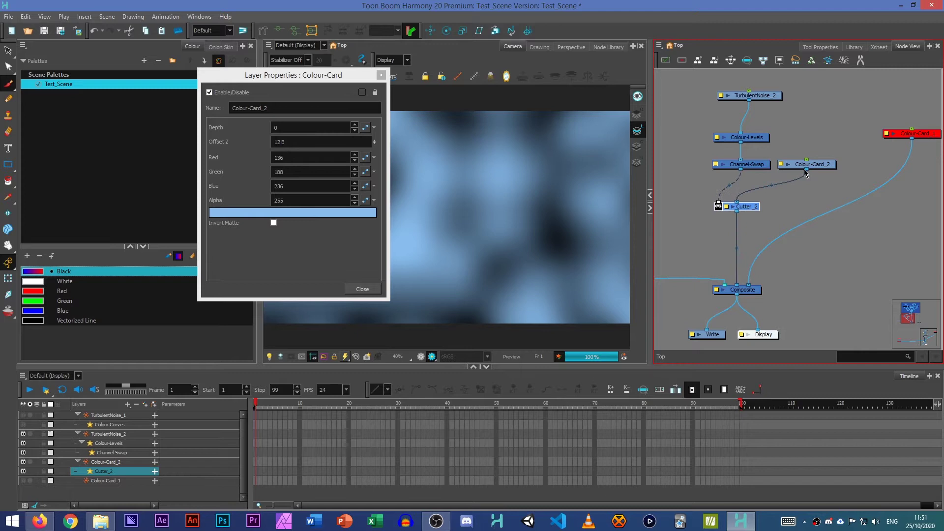
Shift the TurbulentNoise_2 chain aside and add a third Colour-Card node connected to the Composite behind the Cutter.
left_click_drag(842, 193, 722, 88)
left_click_drag(764, 166, 717, 164)
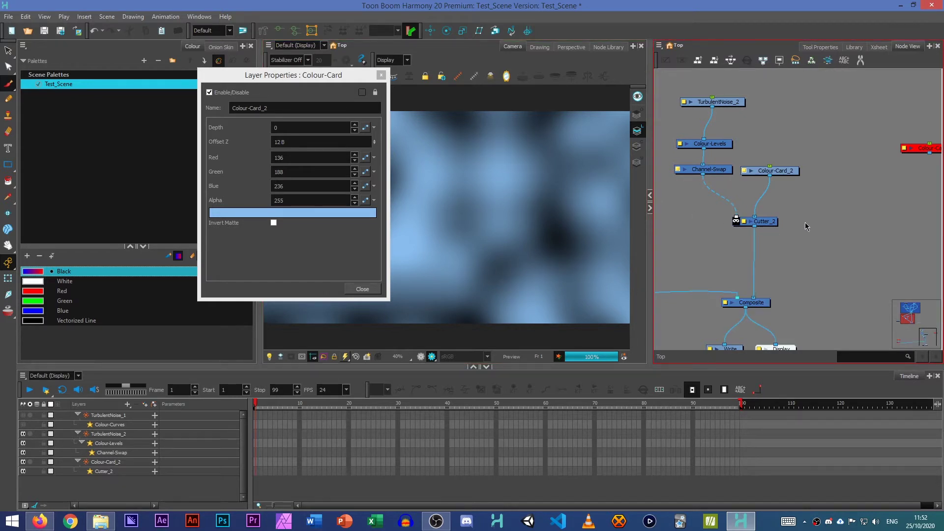
key("Tab")
type("colour")
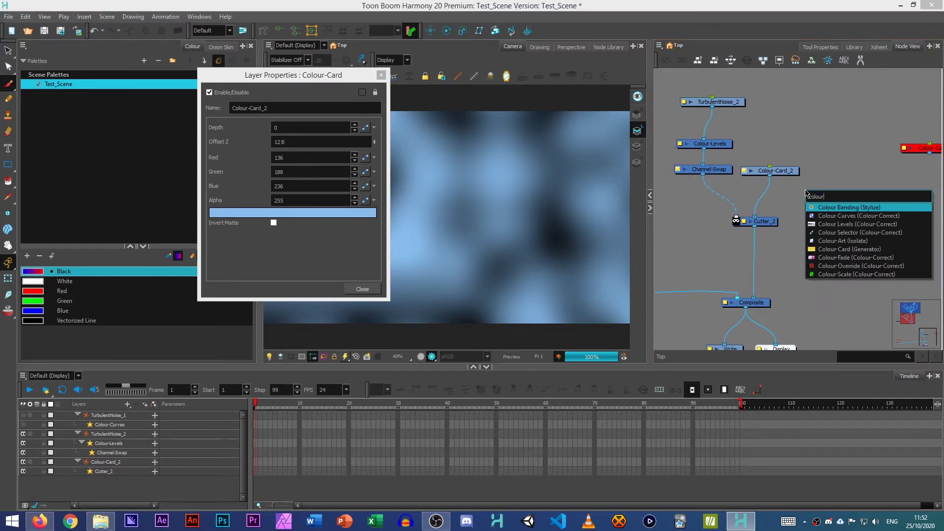
key("Down")
key("Down")
key("Down")
key("Down")
key("Down")
key("Return")
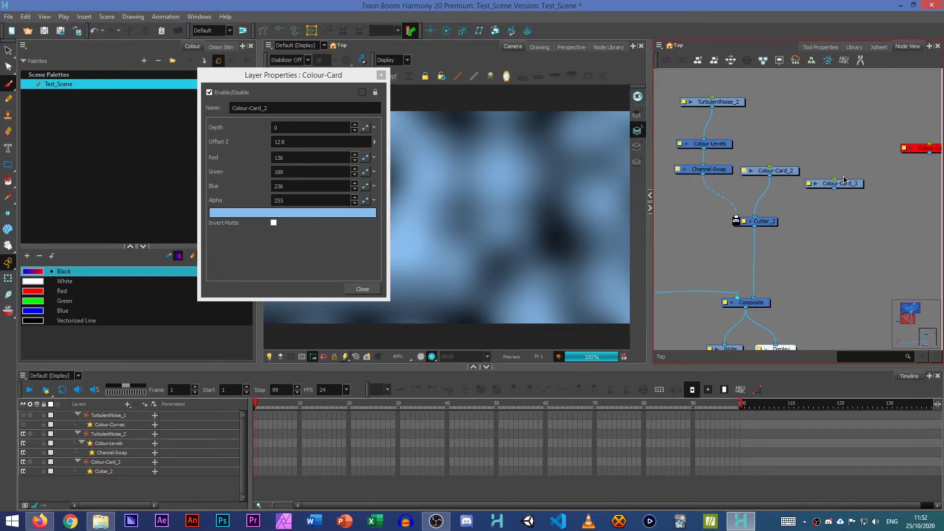
left_click_drag(792, 234, 757, 297)
Set the third Colour-Card's colour to dark blue, about red 64, green 76 and blue 106.
left_click(816, 185)
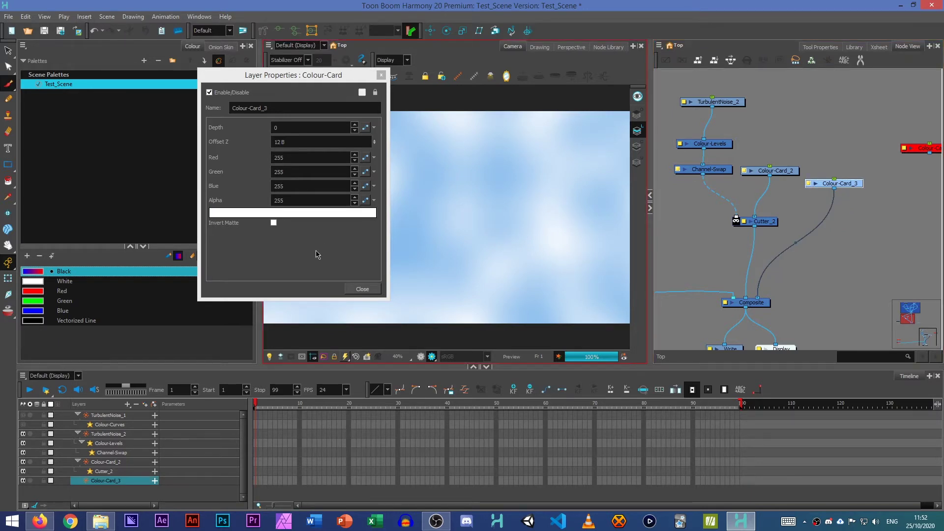
left_click(311, 216)
left_click_drag(598, 272, 593, 275)
mouse_move(581, 292)
left_mouse_down()
mouse_move(594, 340)
mouse_move(569, 356)
left_mouse_up()
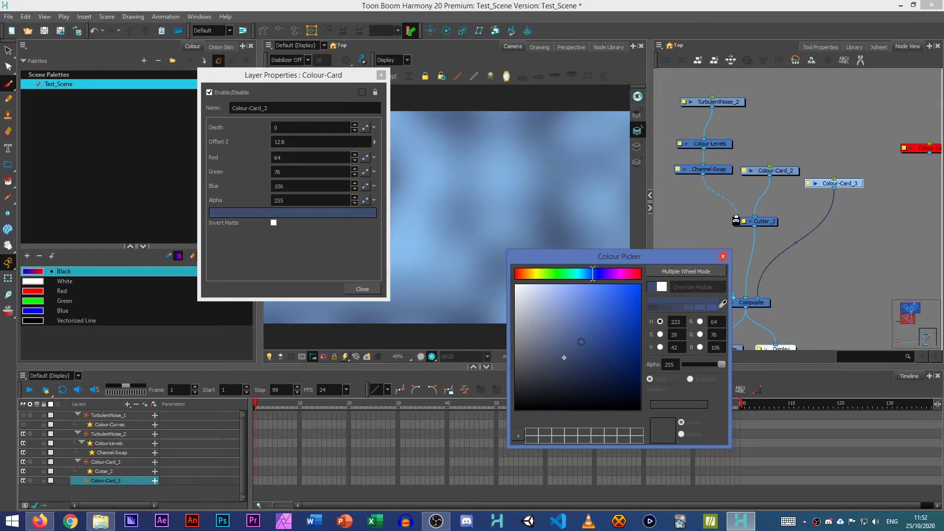
left_click(721, 257)
left_click(381, 76)
left_click(381, 75)
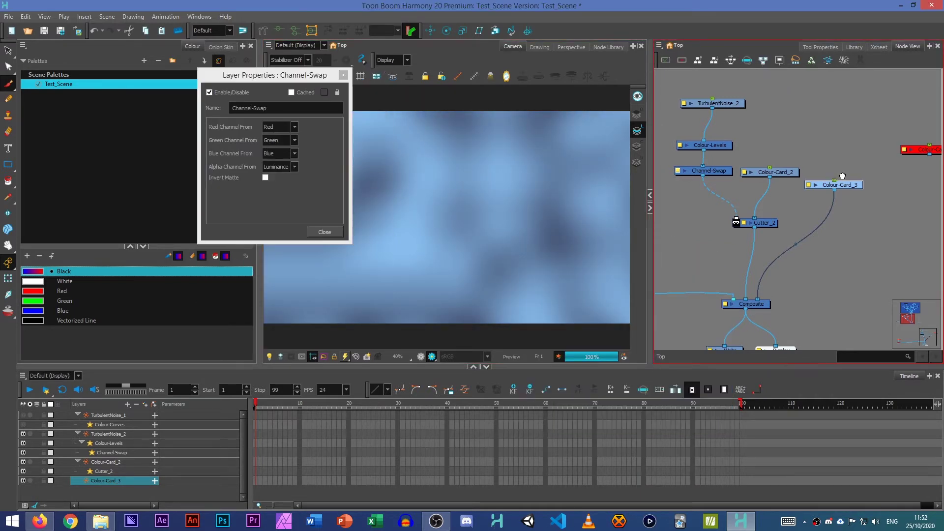
Add a backdrop around the TurbulentNoise_2 chain, Cutter_2 and its two Colour-Card nodes.
left_click(900, 258)
left_click_drag(861, 251, 710, 87)
left_click(659, 46)
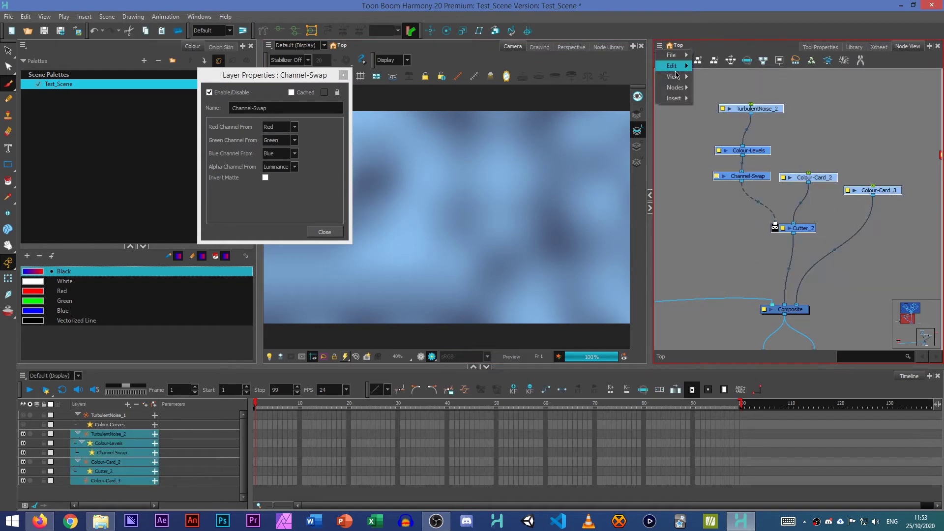
mouse_move(694, 101)
left_click(717, 186)
left_click(896, 245)
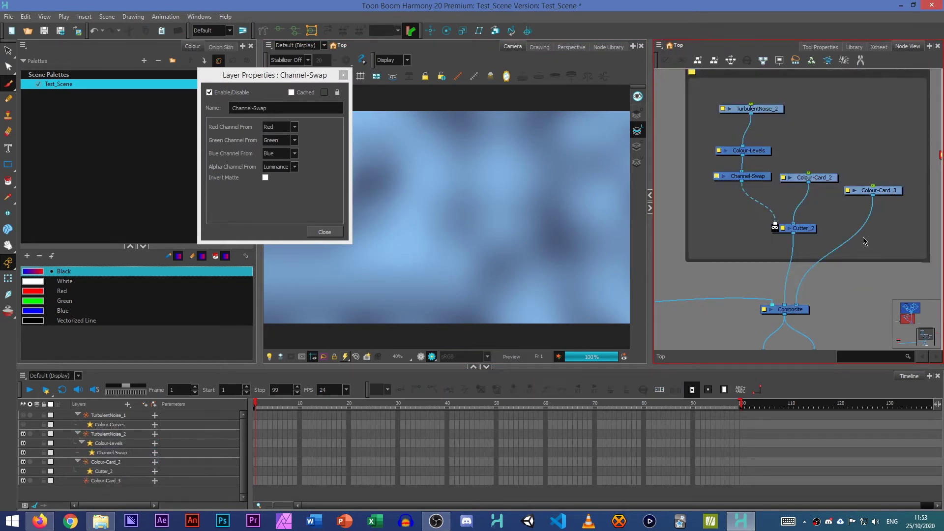
Delete the disabled red Colour-Card node beside the backdrop.
scroll(860, 233, "down", 3)
left_click_drag(846, 225, 729, 232)
right_click(820, 192)
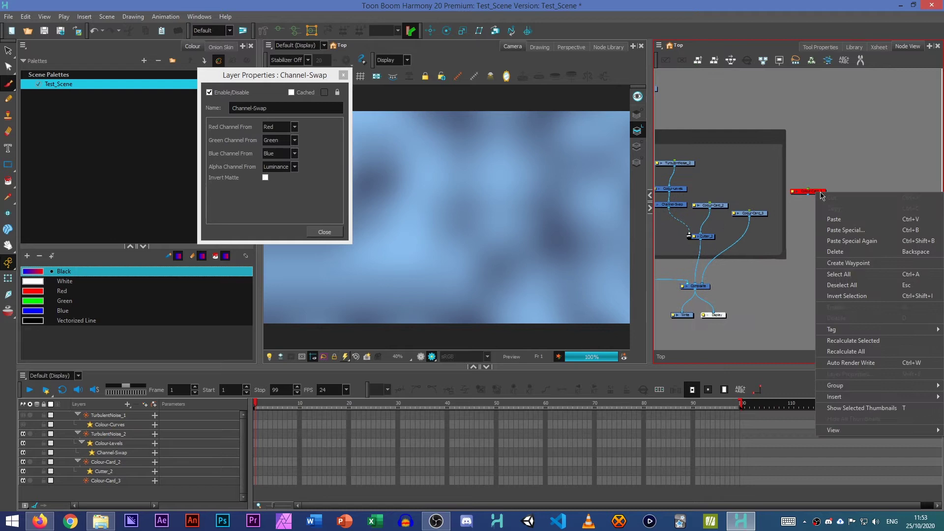
left_click(830, 181)
right_click(808, 192)
left_click(835, 248)
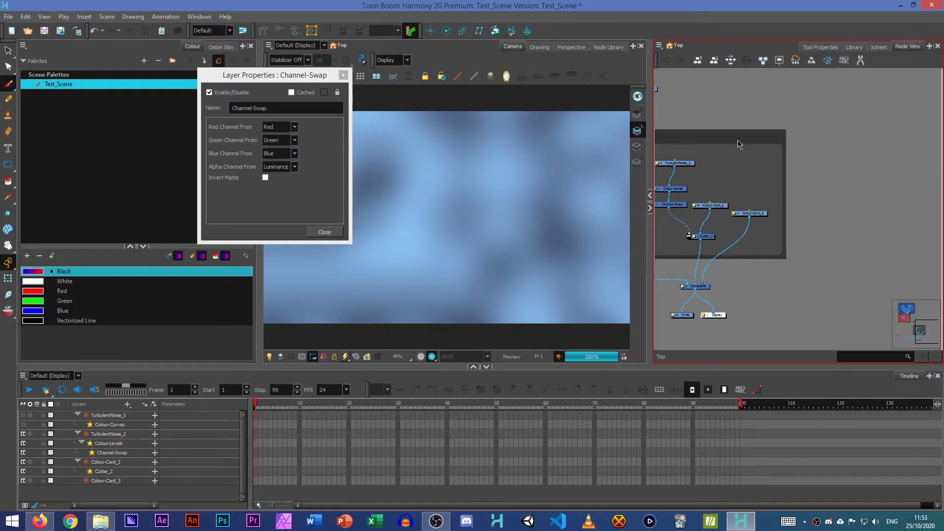
Move the backdrop group away from the Composite and add a new Composite node joining Cutter_2 and Colour-Card_3.
left_click_drag(738, 141, 839, 130)
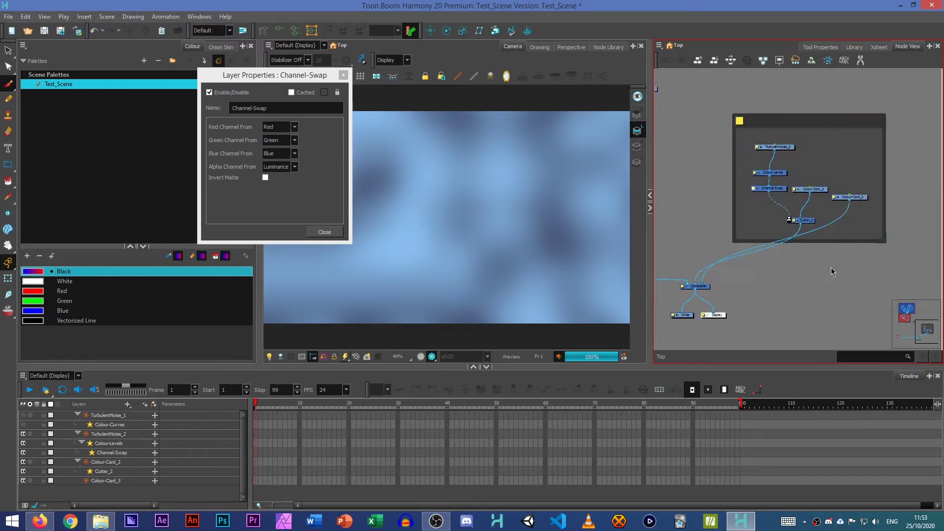
key("Tab")
type("comp")
key("Down")
key("Return")
Re-enable the TurbulentNoise_1 and Colour-Curves nodes.
left_click_drag(686, 278, 934, 227)
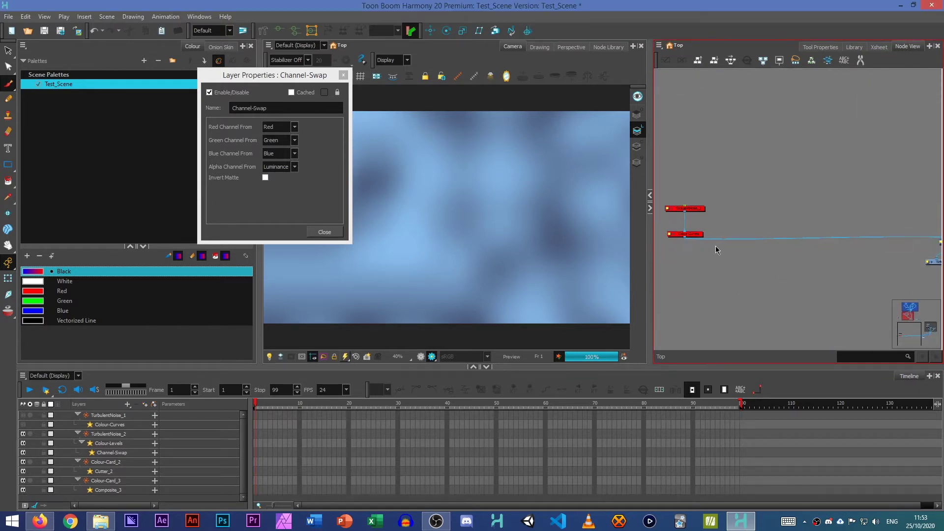
scroll(714, 265, "up", 1)
left_click_drag(715, 266, 681, 194)
key("a")
left_click_drag(694, 229, 869, 179)
left_click(858, 226)
Add a Channel-Swap node and insert it on the connection below Colour-Curves.
left_click_drag(920, 157, 807, 225)
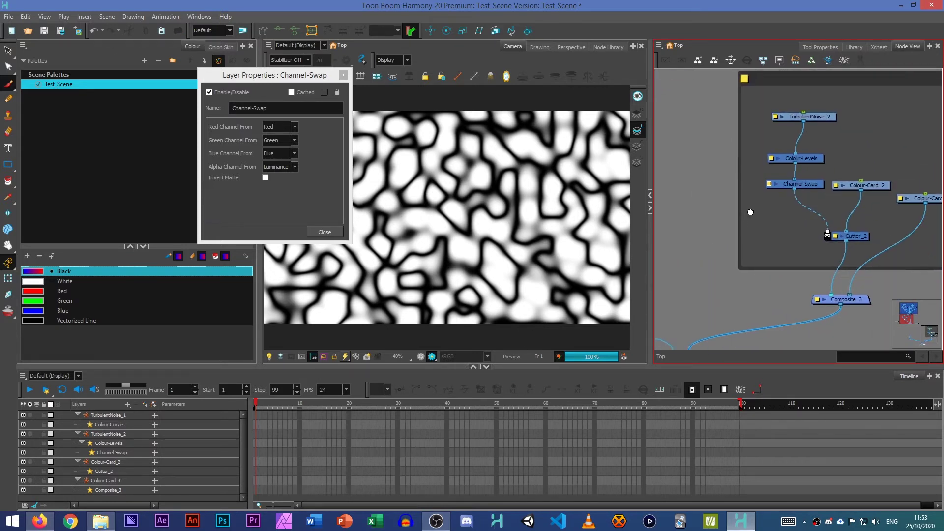
key("Tab")
type("chan")
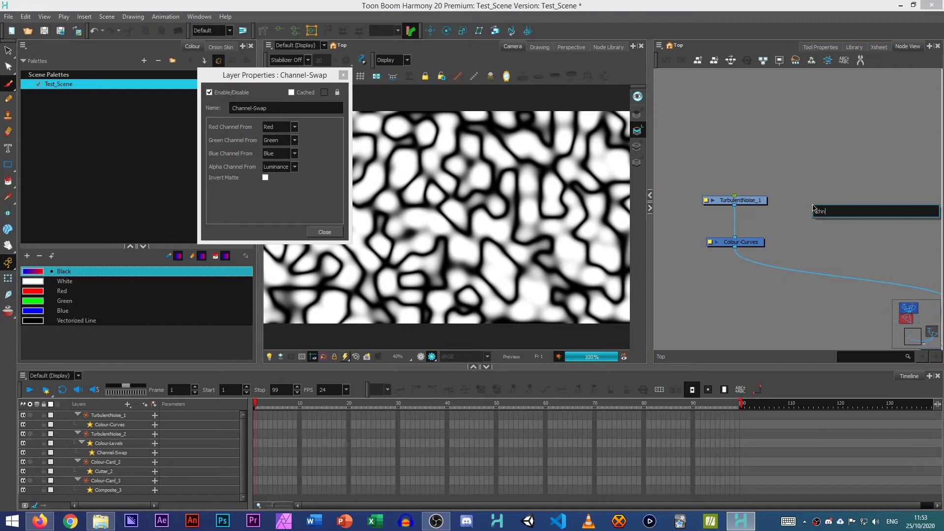
key("Down")
key("Return")
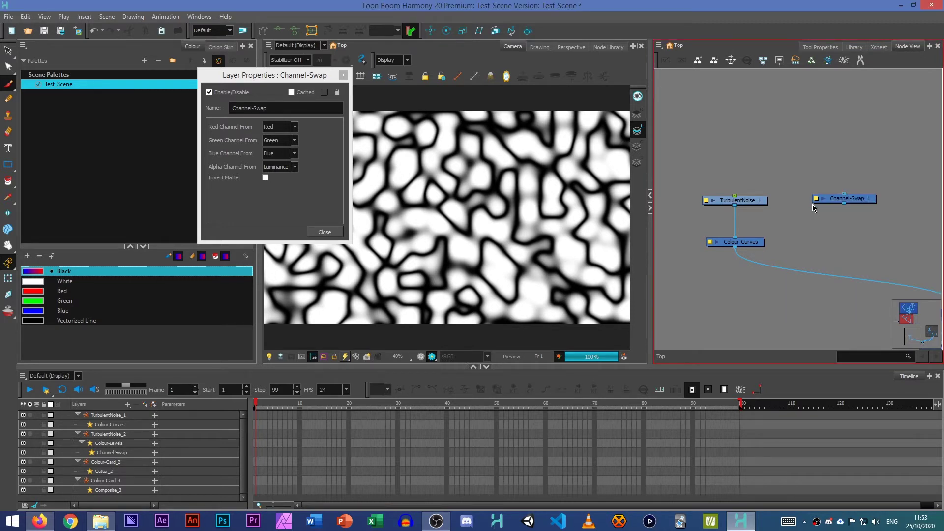
left_click_drag(865, 202, 804, 276)
Set the new Channel-Swap's alpha channel to come from Luminance.
right_click(757, 278)
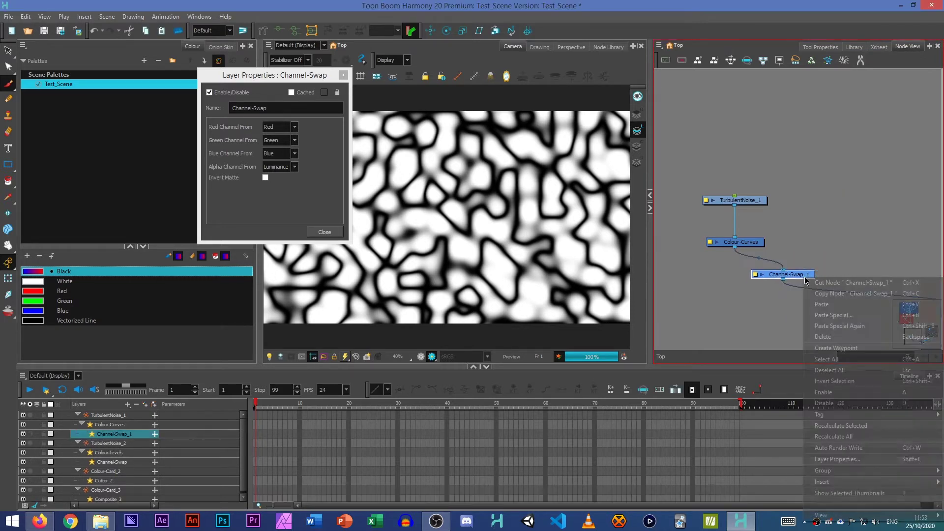
left_click(837, 459)
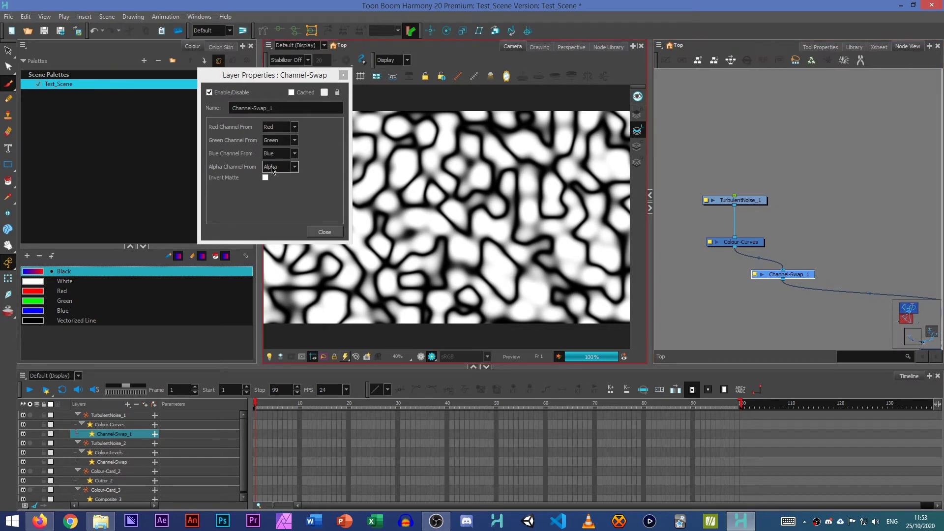
left_click(278, 167)
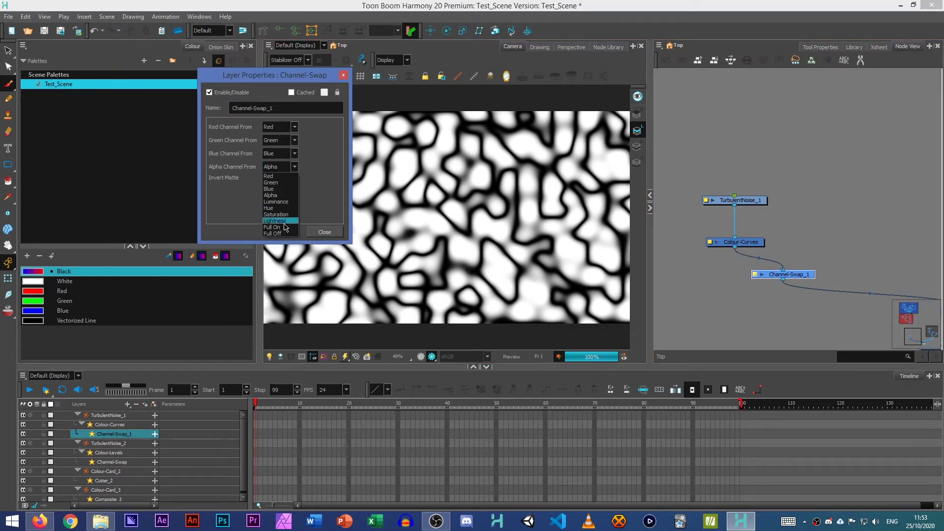
left_click(277, 201)
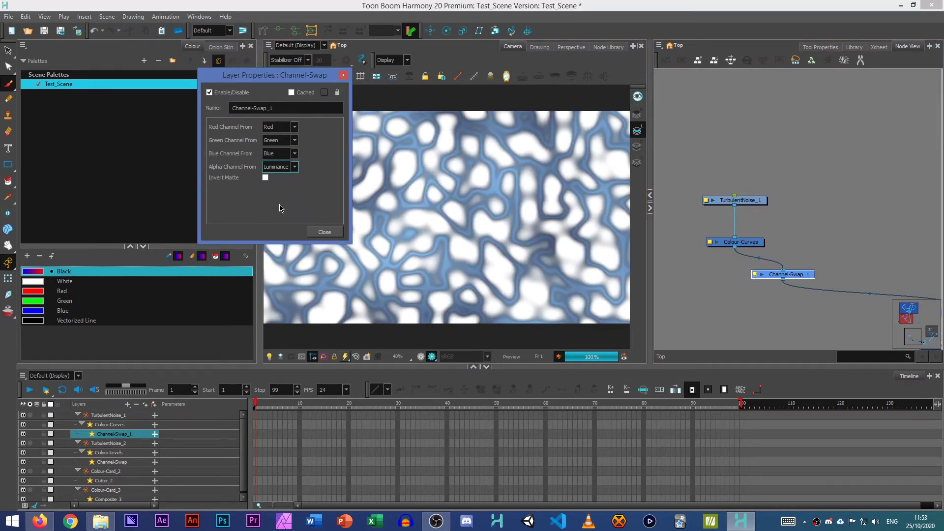
left_click(323, 232)
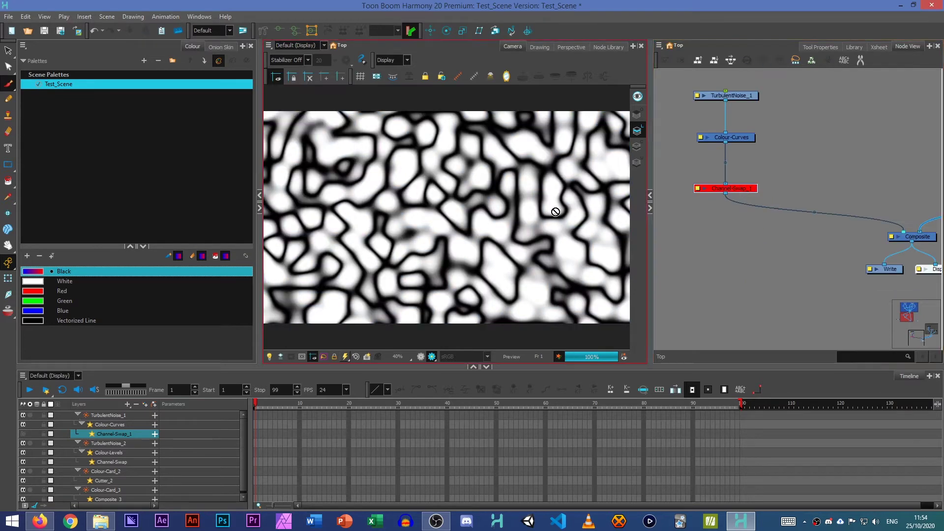
Toggle Channel-Swap_1 off and on to compare the image with and without it.
left_click(818, 192)
left_click(742, 186)
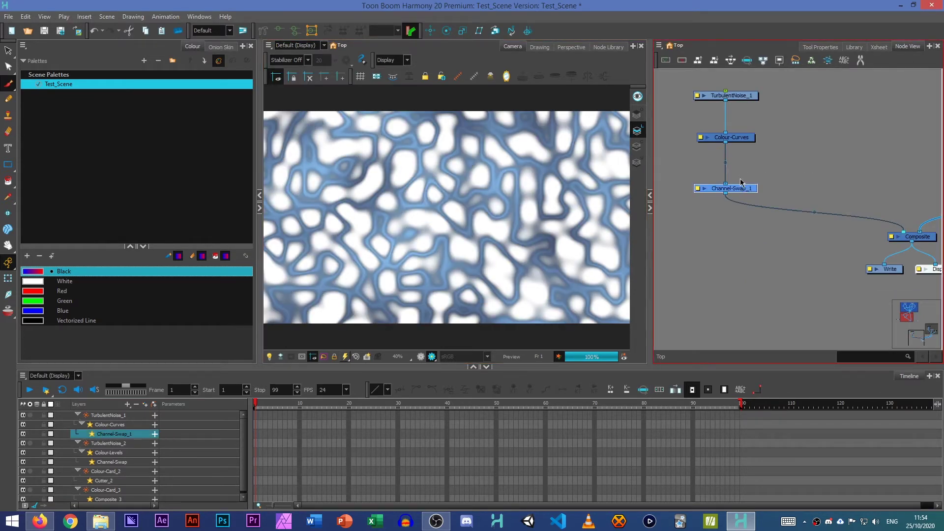
key("d")
key("a")
Add a Cutter node between Channel-Swap_1 and the Composite, with Channel-Swap_1 feeding its matte input.
left_click(783, 186)
key("Return")
type("cut")
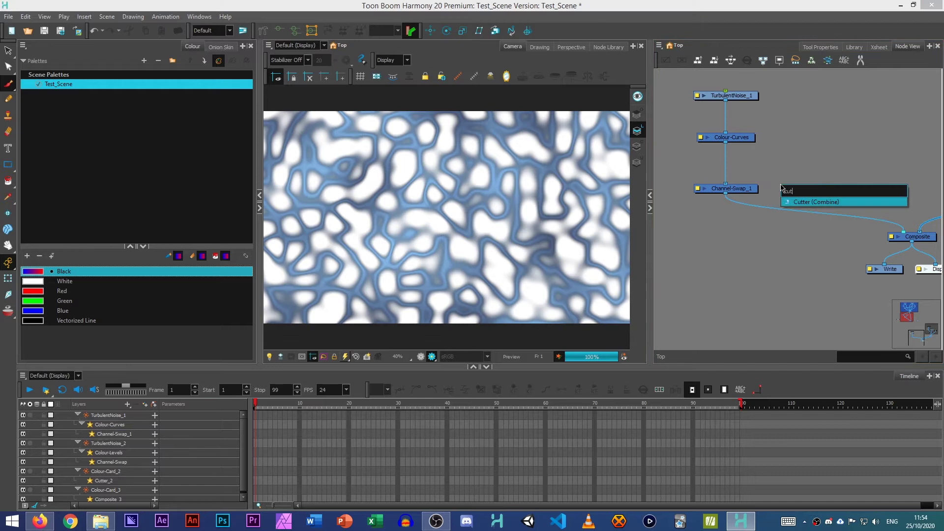
key("Return")
left_click_drag(814, 183, 754, 211)
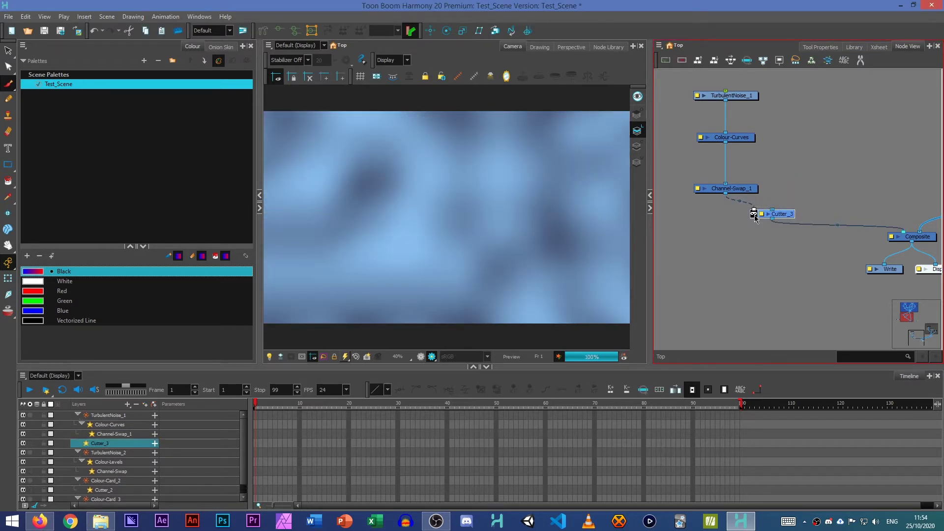
Add a Colour-Card node and connect it to the image input of Cutter_3.
left_click(795, 205)
key("Tab")
type("colo")
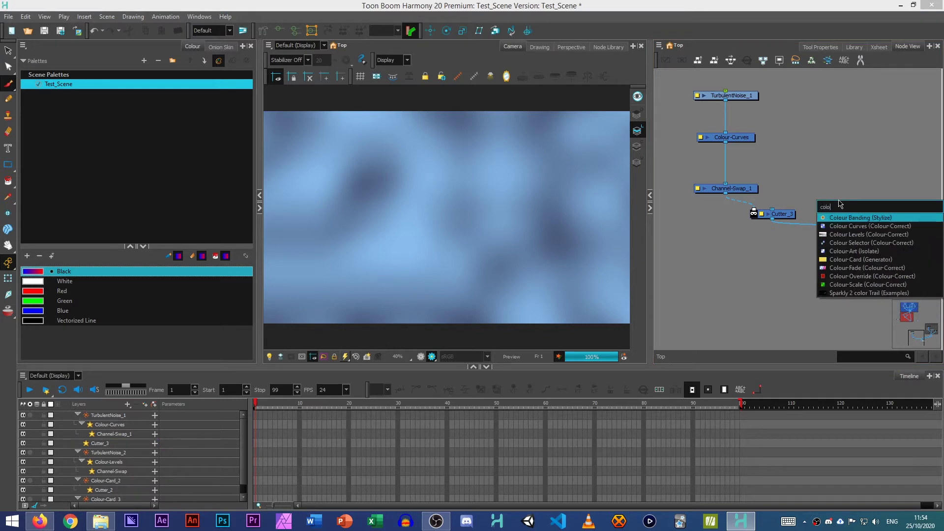
key("Down")
key("Down")
key("Down")
key("Return")
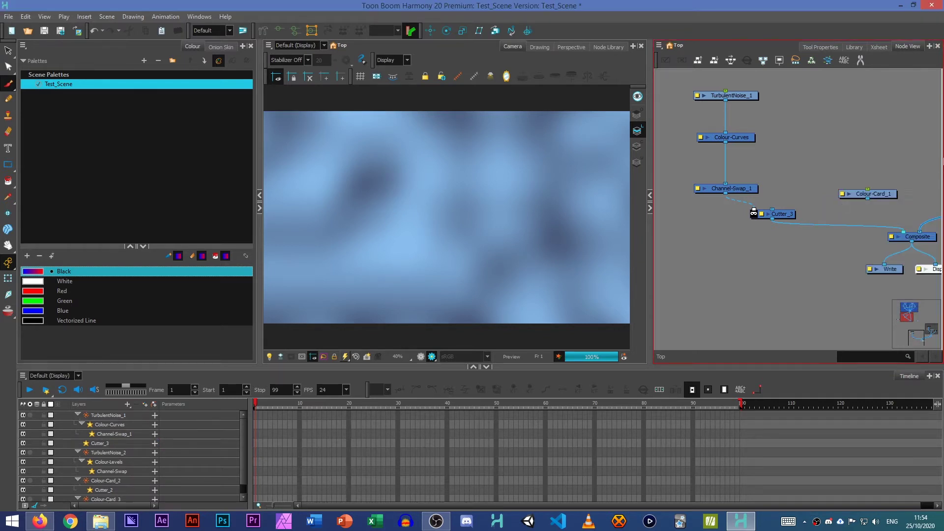
left_click_drag(784, 212, 783, 212)
left_click(830, 190)
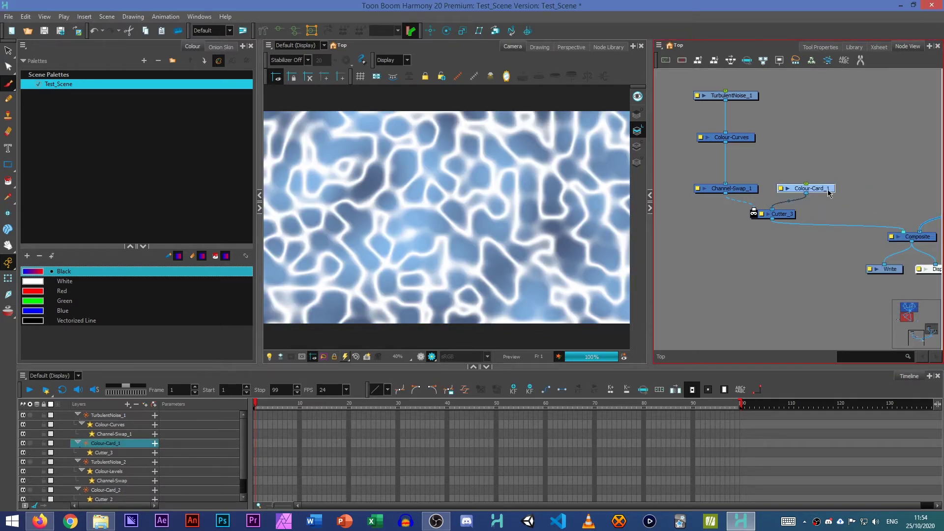
Set the colour of the Colour-Card feeding Cutter_3 to pale blue with red 172, green 207 and blue 218.
key("d")
key("a")
right_click(807, 190)
left_click(851, 372)
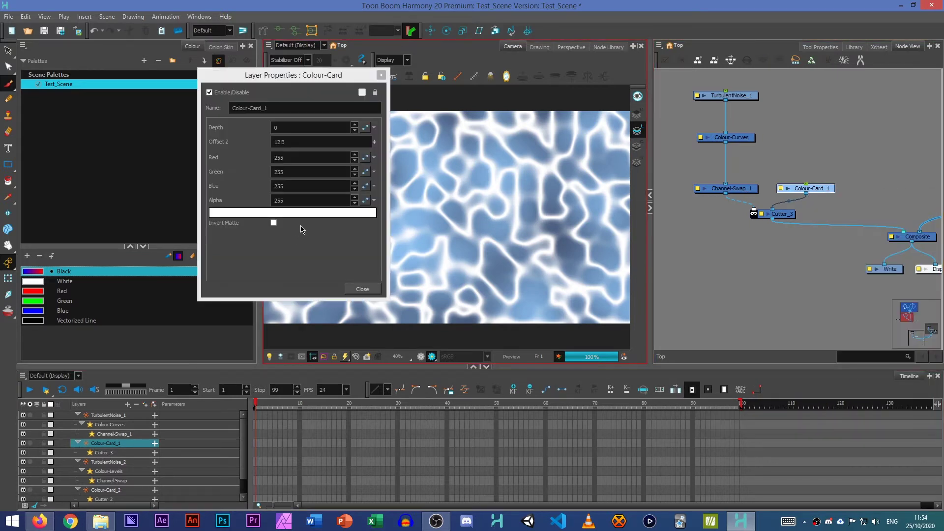
left_click(299, 213)
left_click(583, 274)
left_click(535, 294)
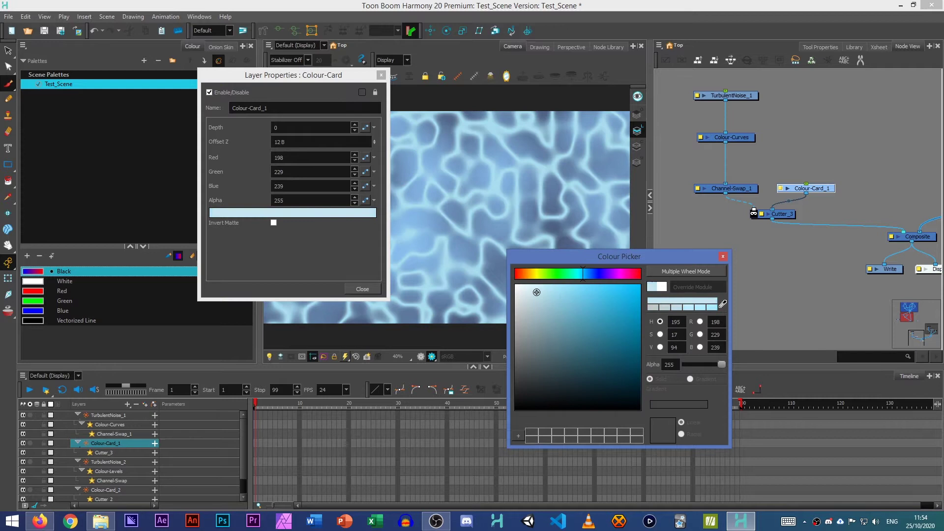
left_click(536, 302)
left_click_drag(536, 302, 541, 304)
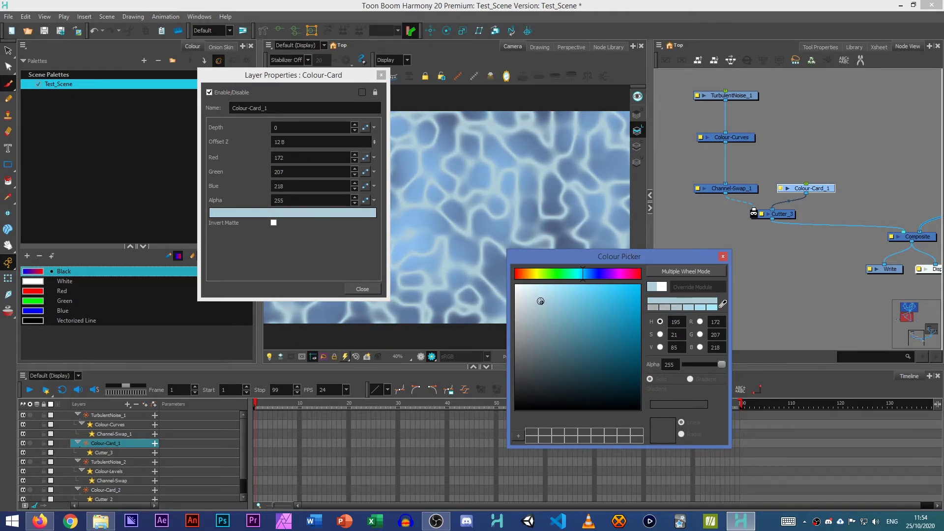
left_click(380, 74)
left_click(723, 256)
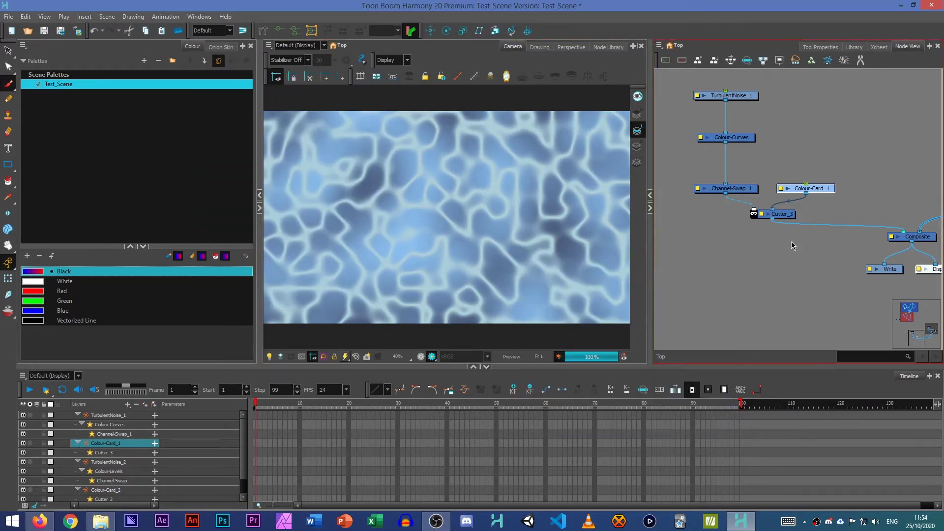
Add a Composite node between Cutter_3 and the main Composite and place it directly beneath Cutter_3.
key("Tab")
type("comp")
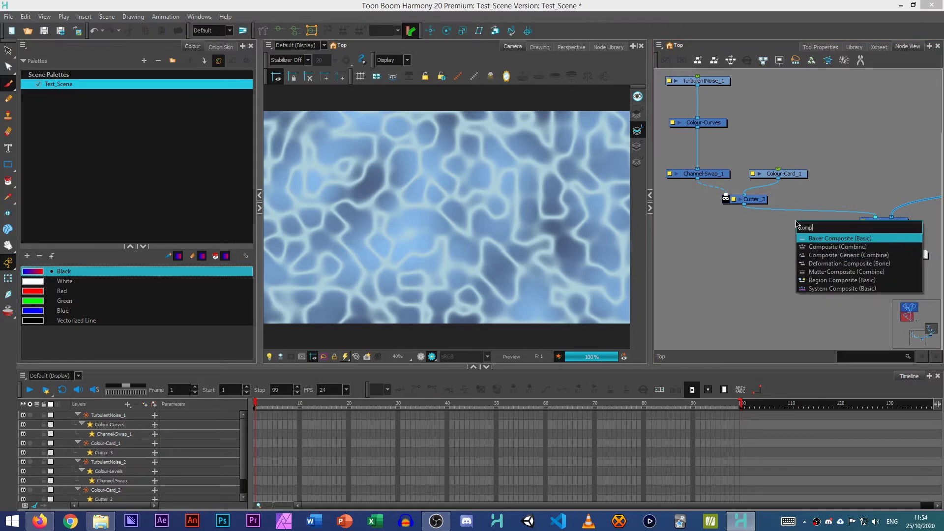
key("Return")
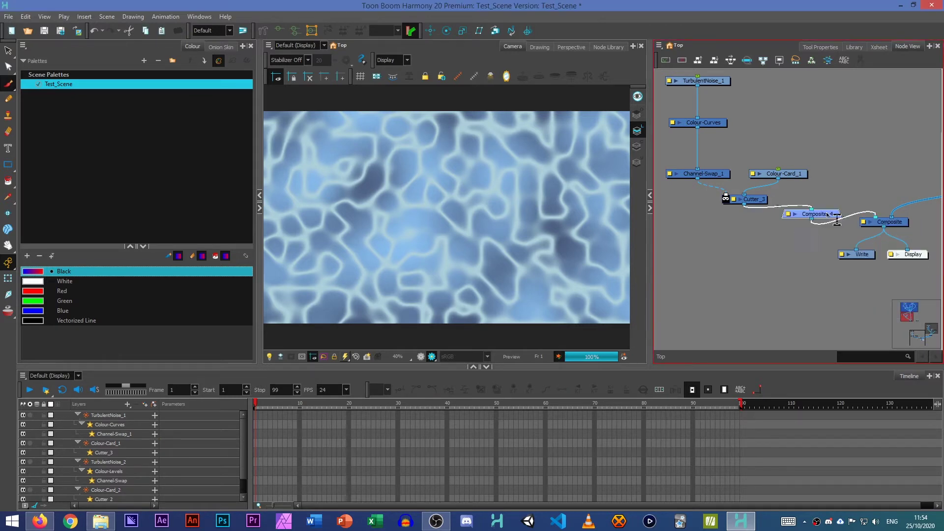
left_click_drag(837, 218, 749, 240)
Add a backdrop around the TurbulentNoise_1 chain, including its Colour-Card, Cutter and Composite nodes.
scroll(769, 235, "down", 2)
mouse_move(792, 262)
left_mouse_down()
mouse_move(702, 133)
mouse_move(784, 268)
left_mouse_up()
left_click(658, 45)
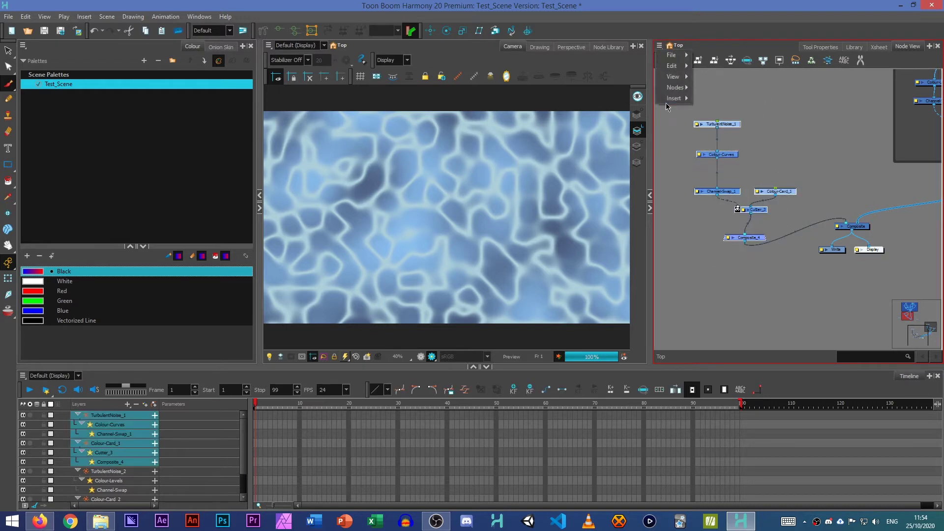
mouse_move(674, 98)
left_click(728, 186)
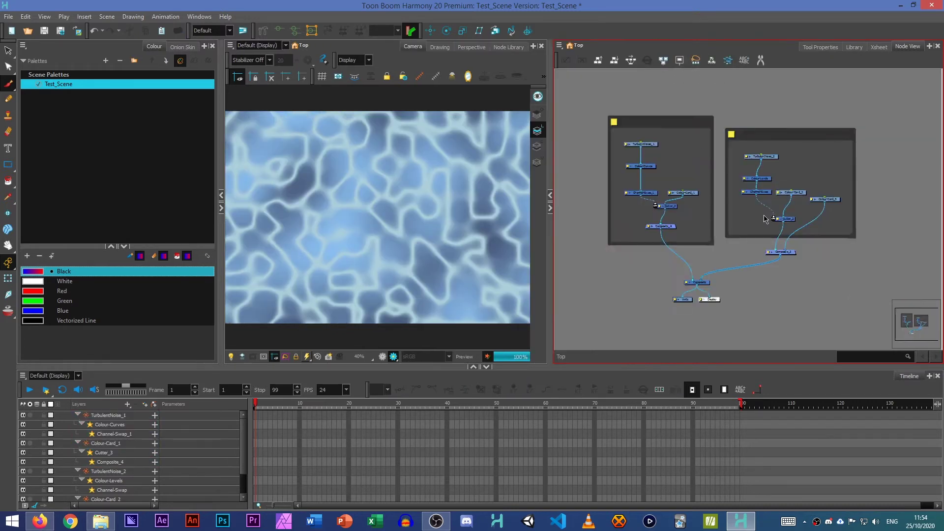
scroll(779, 224, "up", 2)
left_click_drag(779, 224, 804, 223)
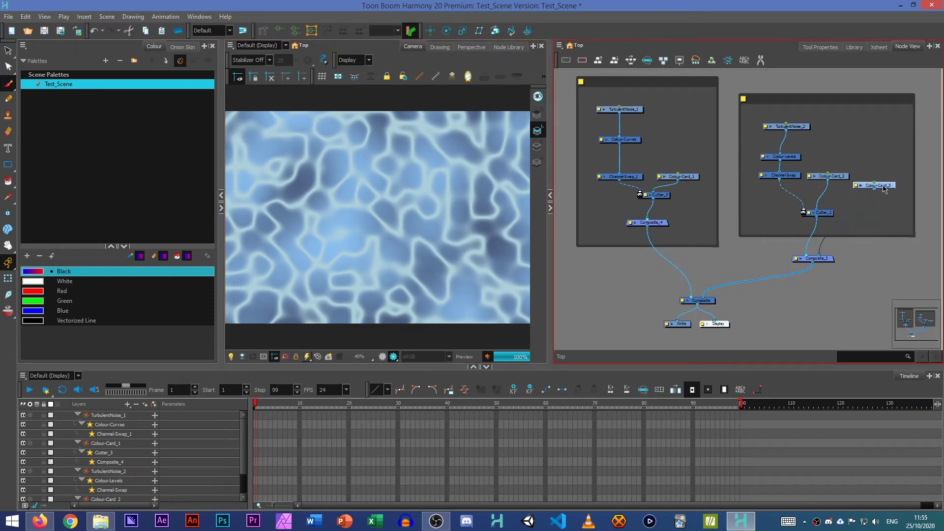
Set the colour of Colour-Card_3 in the second noise group to purple with red 93, green 74 and blue 137.
right_click(868, 193)
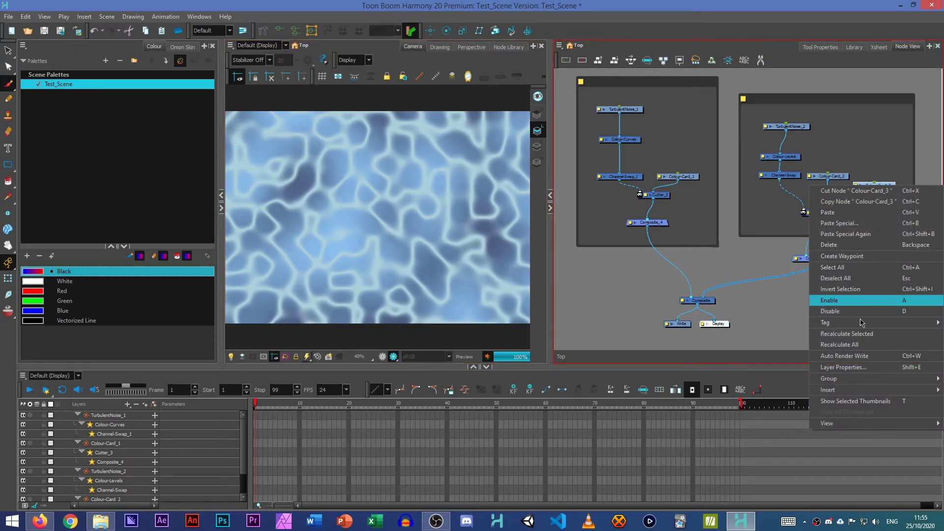
left_click(841, 368)
left_click(266, 214)
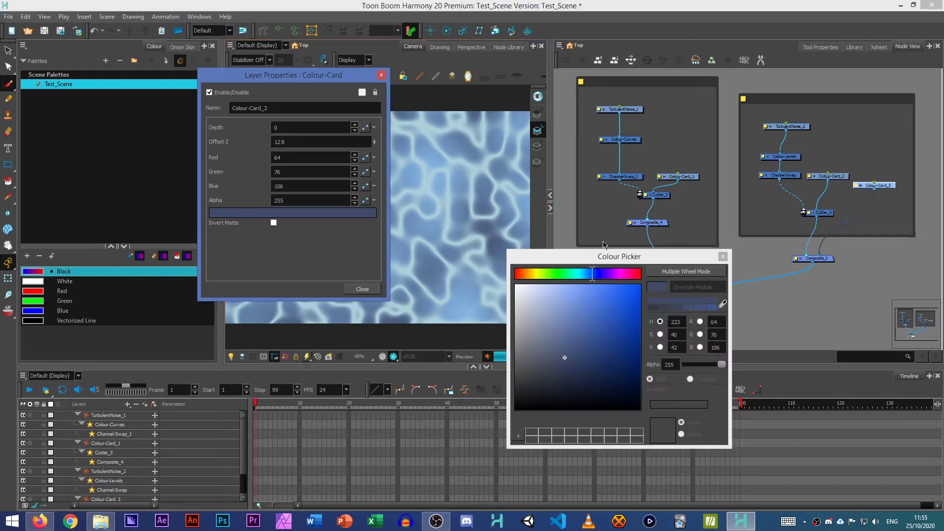
left_click_drag(555, 353, 538, 369)
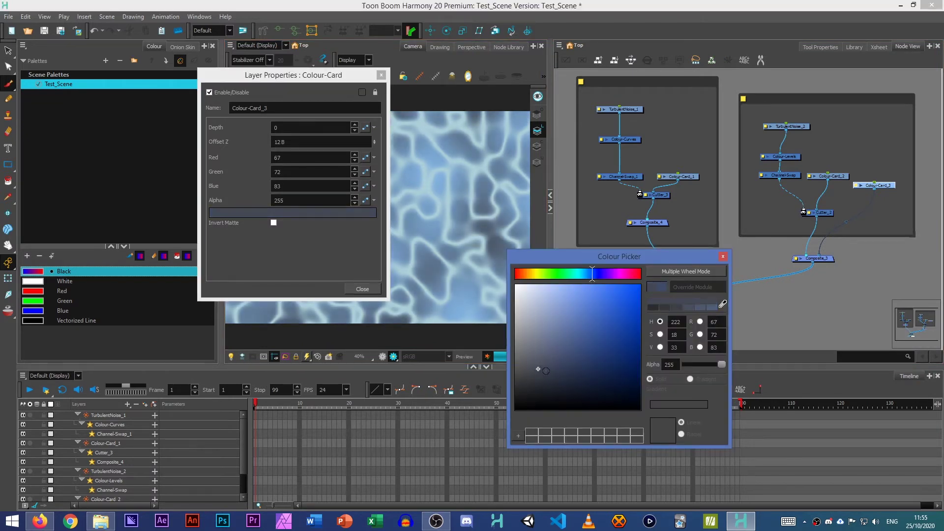
left_click_drag(594, 279, 604, 278)
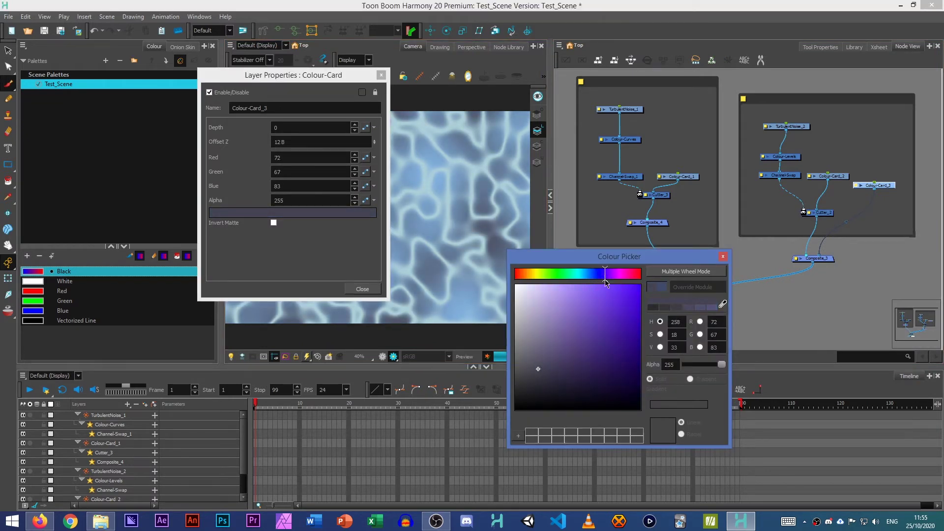
left_click(560, 365)
left_click_drag(580, 361, 573, 343)
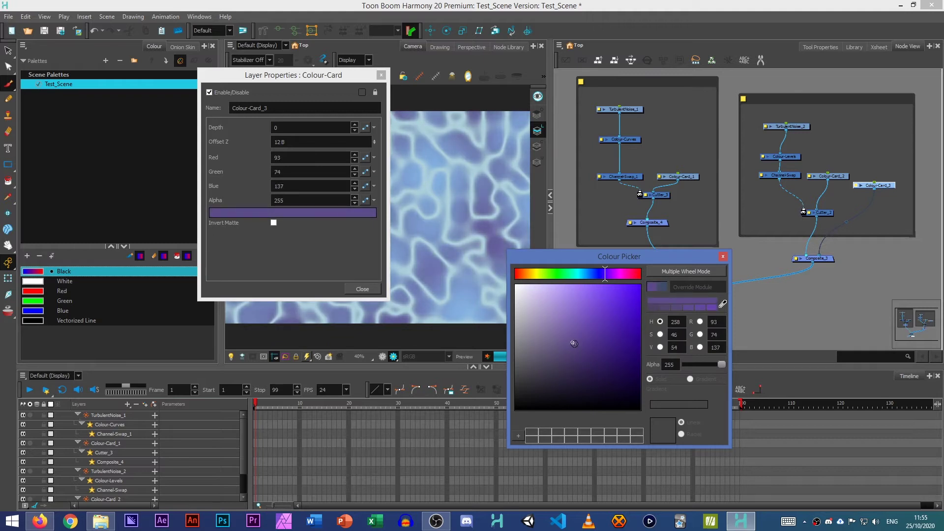
left_click(707, 191)
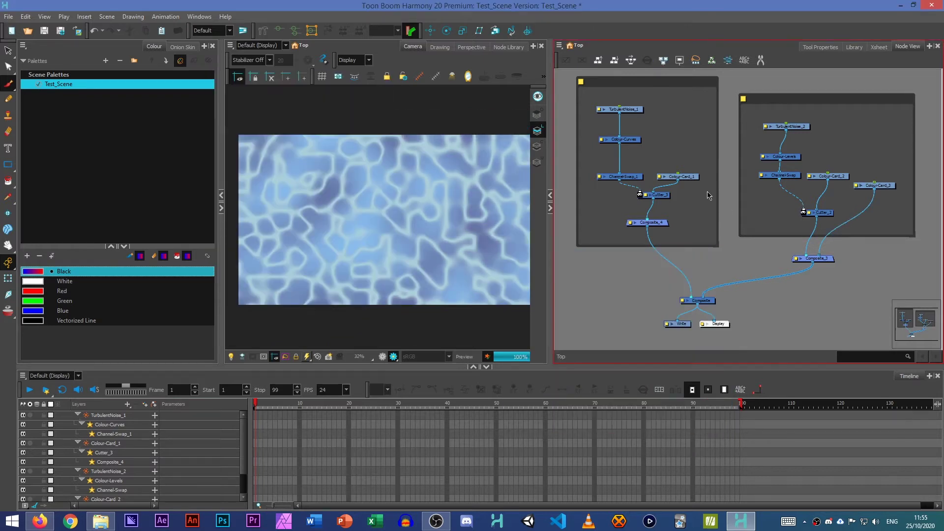
Lighten the pale blue of Colour-Card_1 to red 197, green 227 and blue 235.
right_click(691, 176)
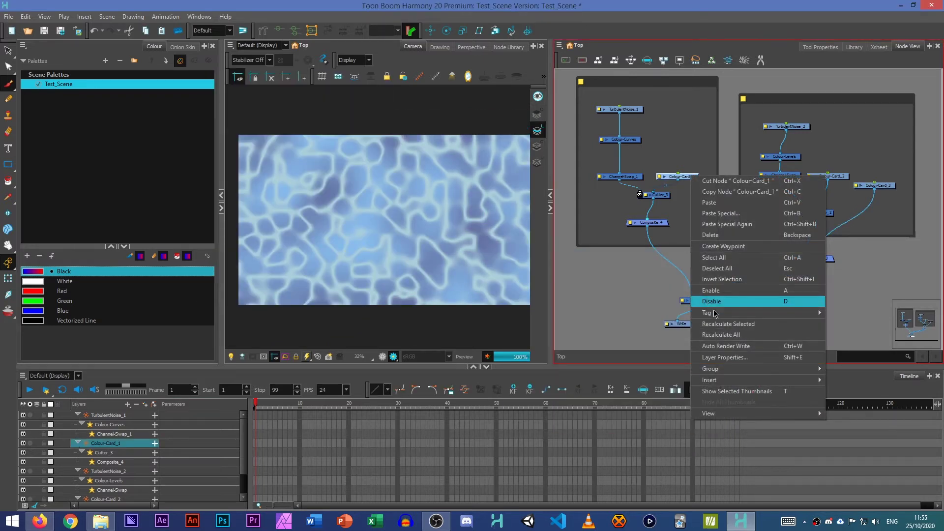
left_click(720, 357)
left_click(293, 212)
left_click(536, 296)
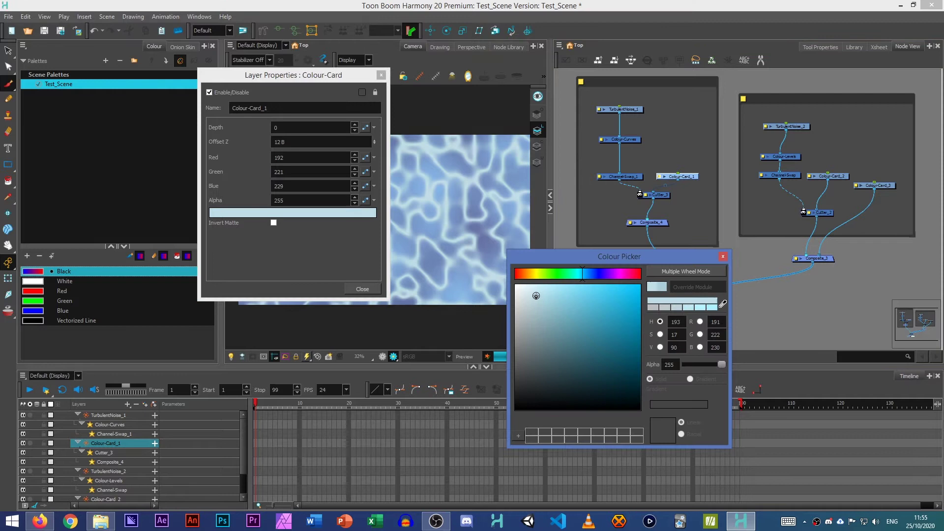
left_click(380, 74)
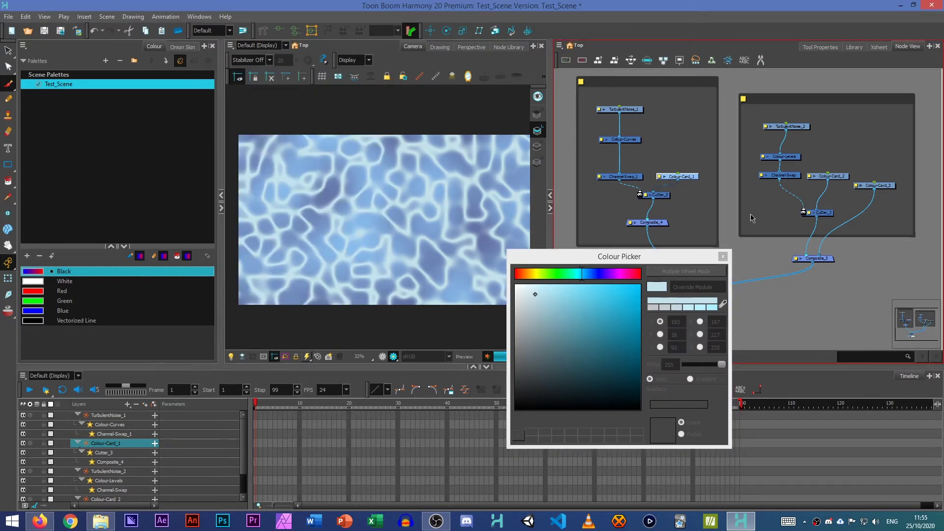
left_click(723, 256)
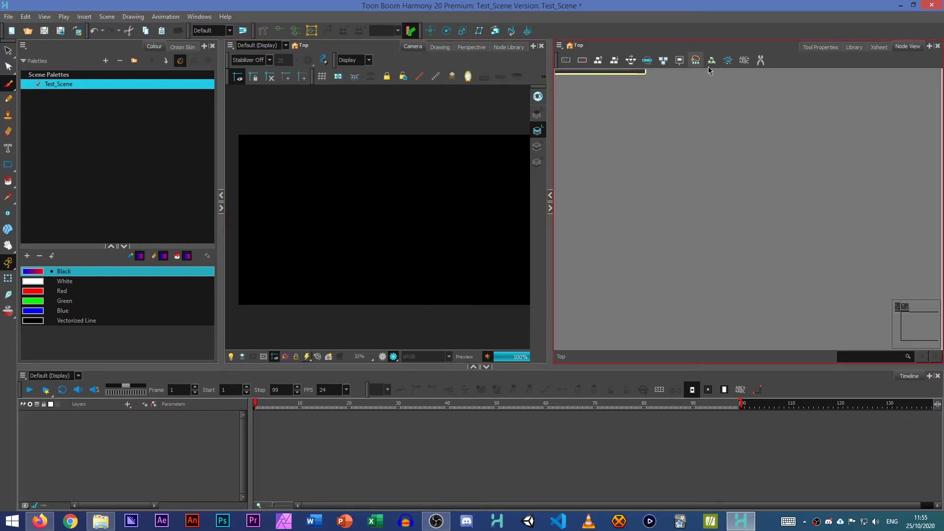
Close the image viewer and paste the character picture into a new drawing layer of the scene.
key("ctrl+z")
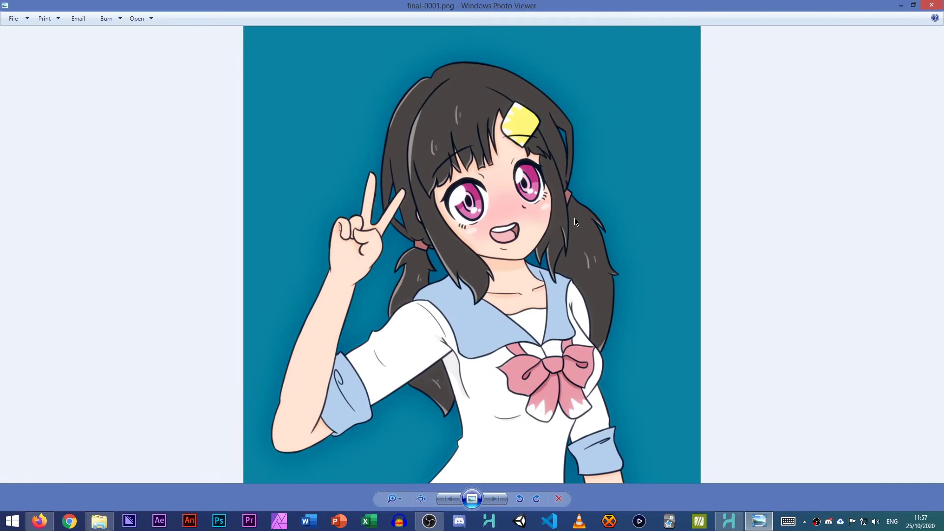
left_click(934, 5)
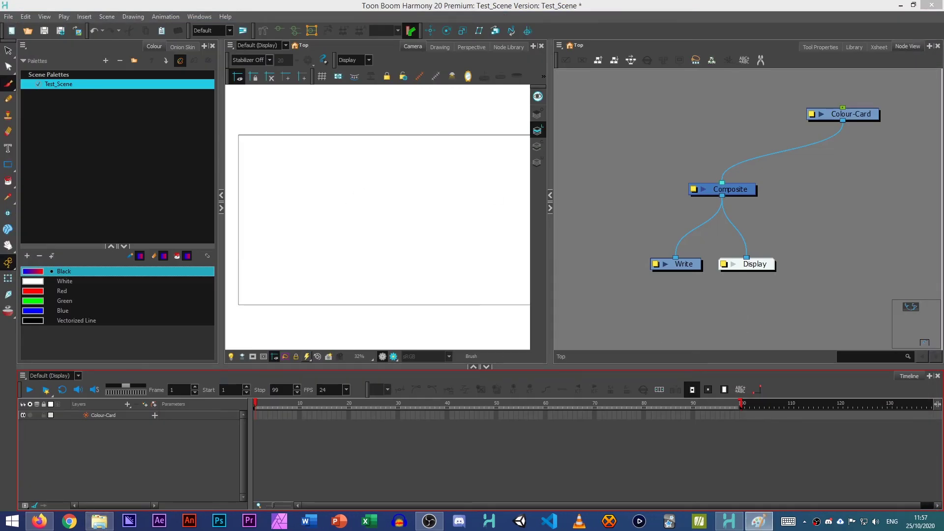
left_click(151, 453)
key("ctrl+r")
key("Return")
key("ctrl+v")
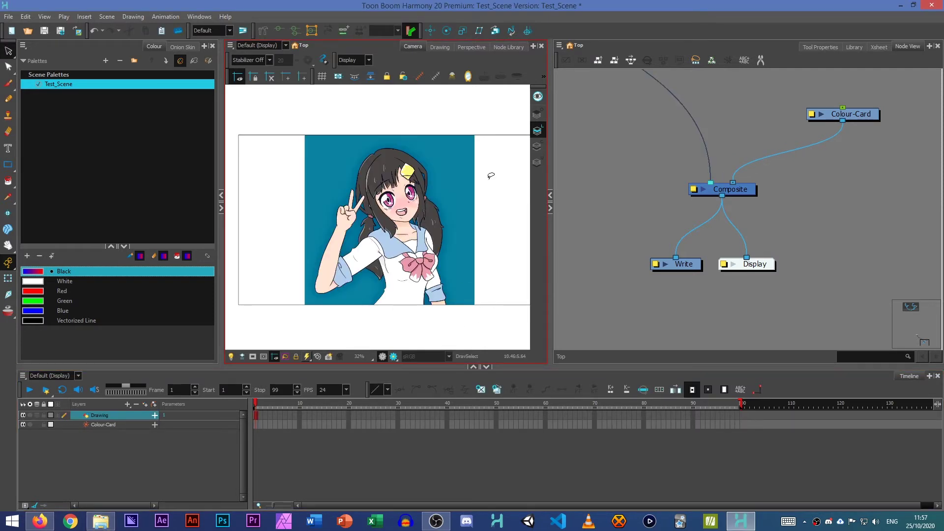
Place the new Drawing node well above the Composite, leaving room for another node between them.
left_click(763, 237)
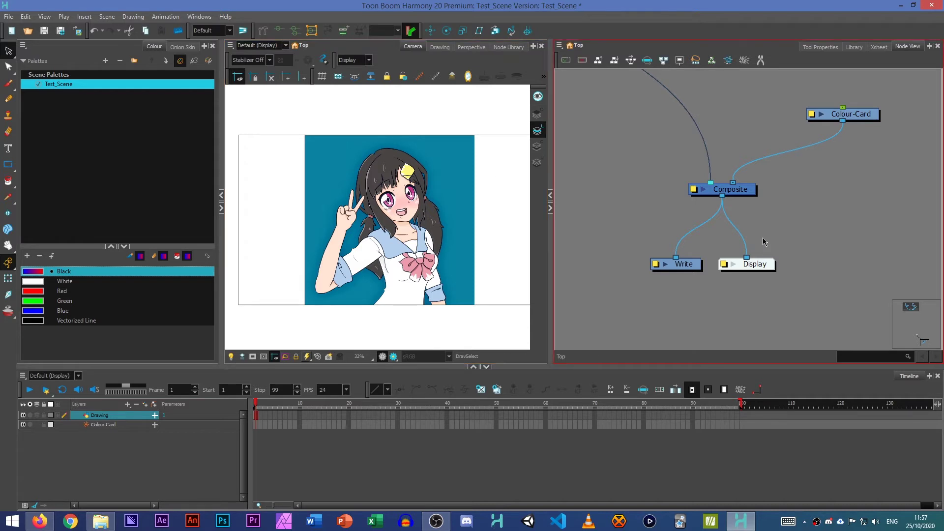
scroll(670, 160, "down", 5)
mouse_move(615, 136)
left_mouse_down()
mouse_move(756, 264)
mouse_move(739, 270)
mouse_move(696, 210)
left_mouse_up()
left_click(753, 259)
scroll(696, 209, "up", 1)
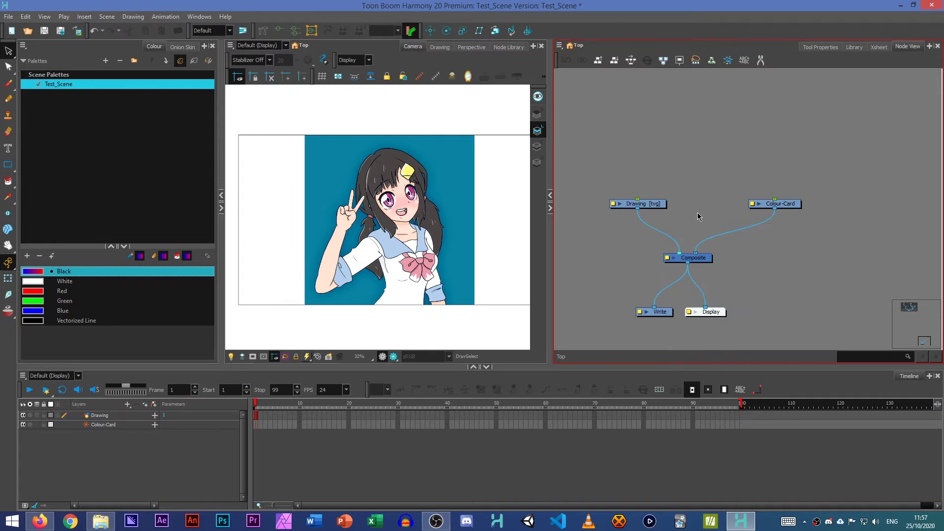
left_click_drag(697, 213, 697, 202)
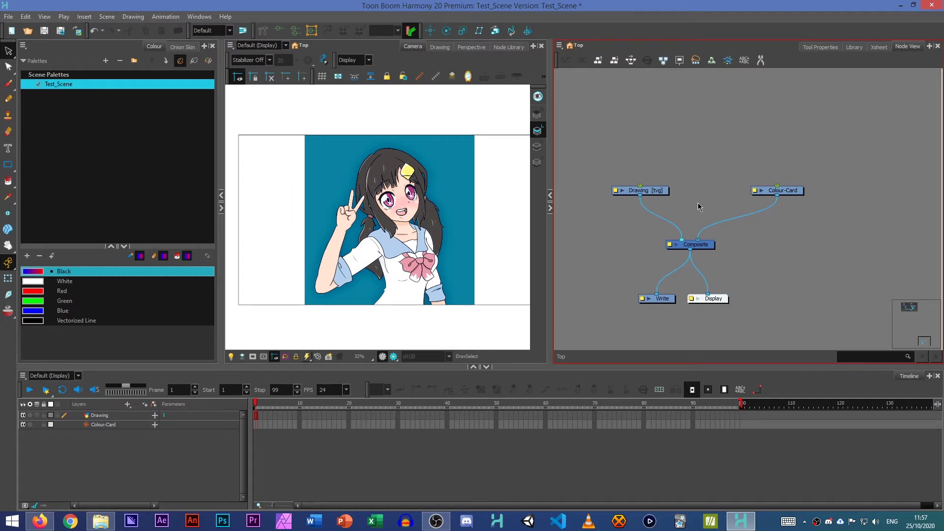
mouse_move(639, 190)
left_mouse_down()
mouse_move(642, 99)
mouse_move(647, 106)
left_mouse_up()
Add a Turbulence node and insert it on the connection between the Drawing and Composite nodes.
key("Tab")
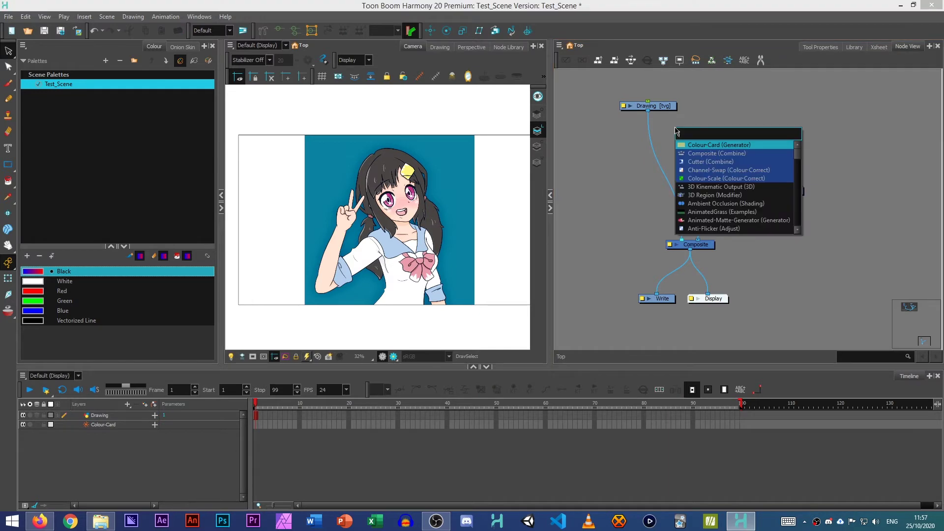
type("tur")
key("Down")
key("Down")
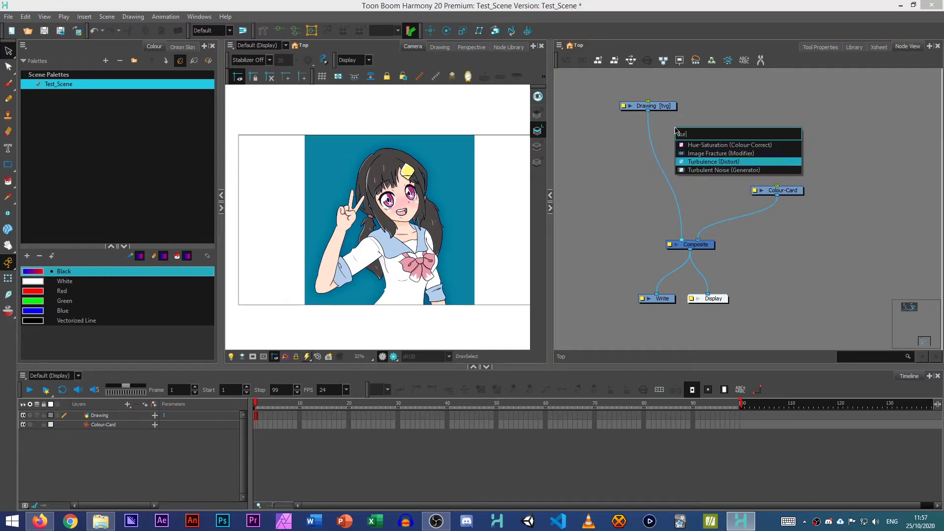
key("Return")
left_click_drag(720, 122, 688, 171)
Show the camera in render preview and extend the drawing's exposure to frame 99.
left_click(393, 357)
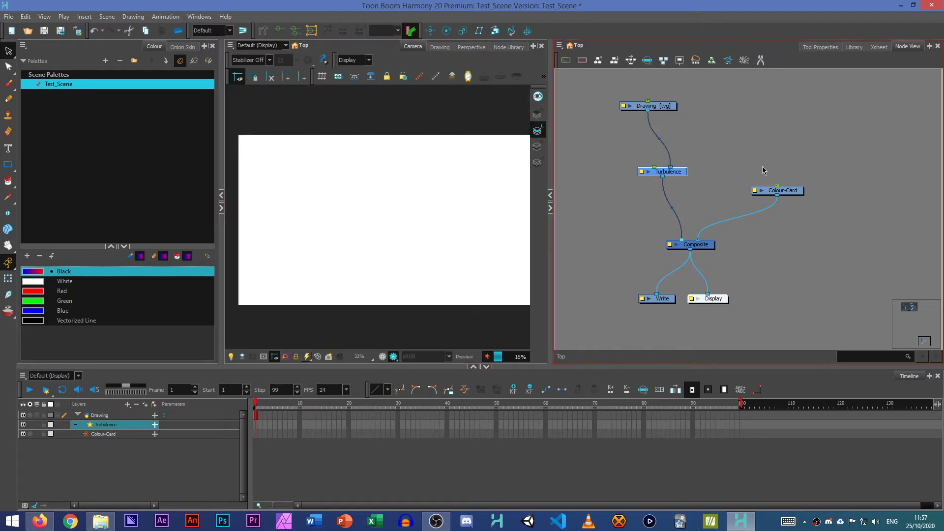
left_click(738, 415)
key("F5")
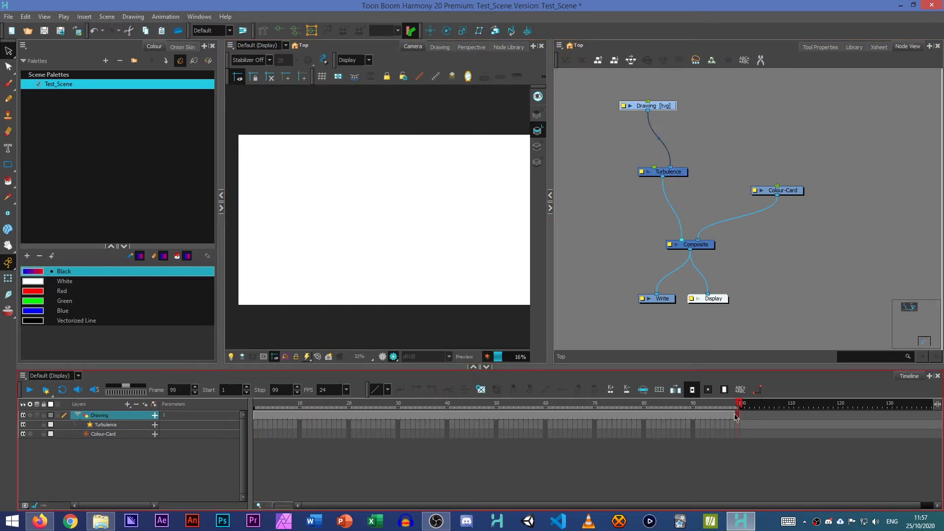
Set the Turbulence node's locked xy amount to 70 and its complexity to 2.
left_click(685, 157)
right_click(672, 171)
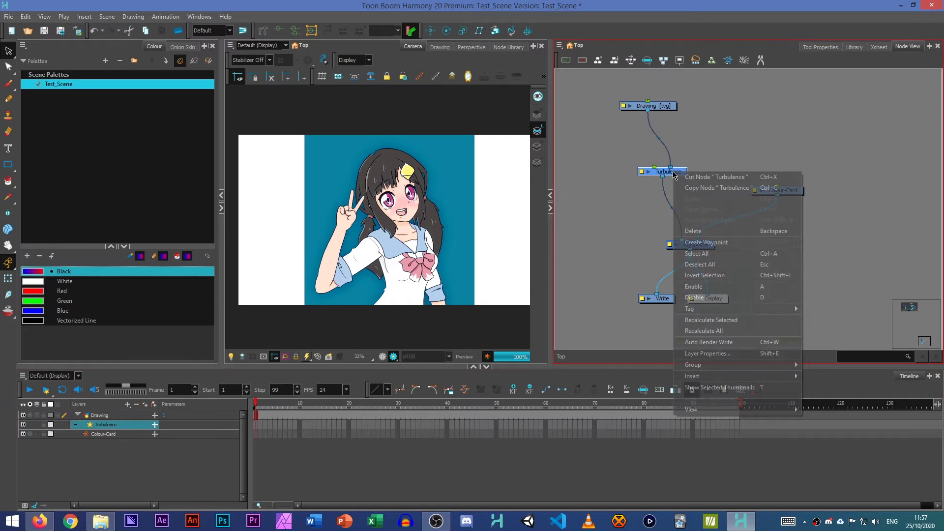
left_click(708, 344)
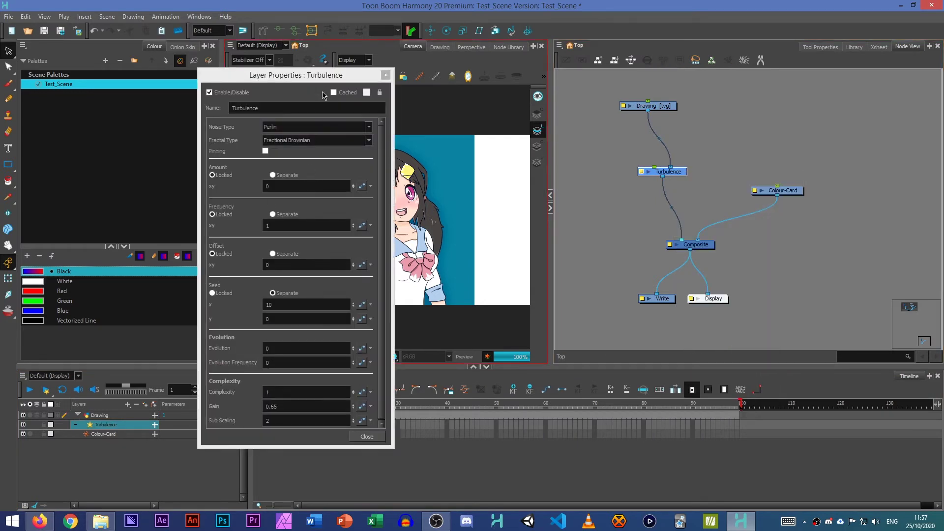
left_click_drag(322, 75, 171, 26)
left_click_drag(159, 397, 159, 450)
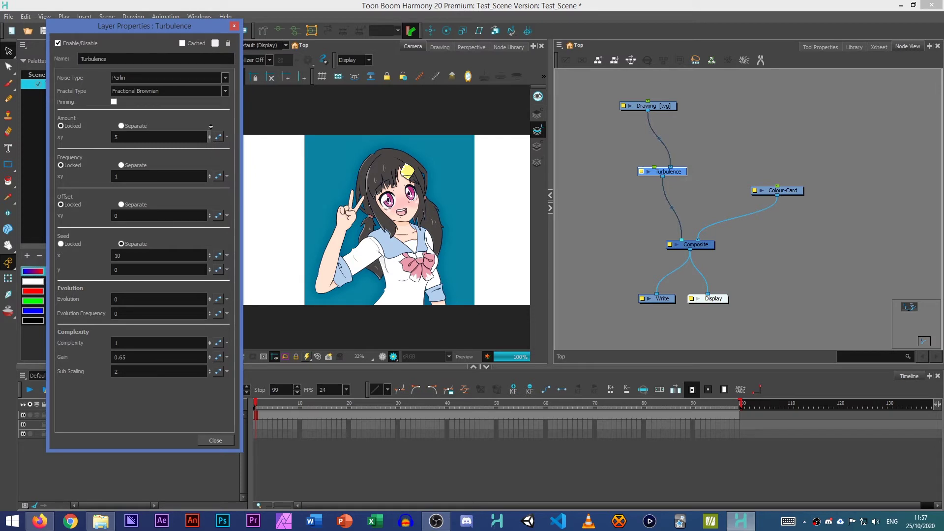
left_click_drag(219, 100, 220, 91)
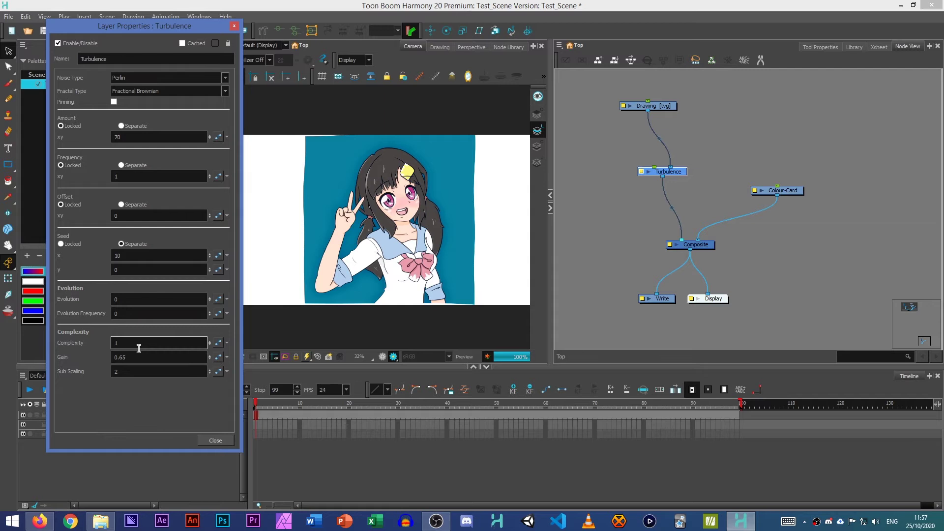
left_click_drag(138, 346, 56, 332)
type("2")
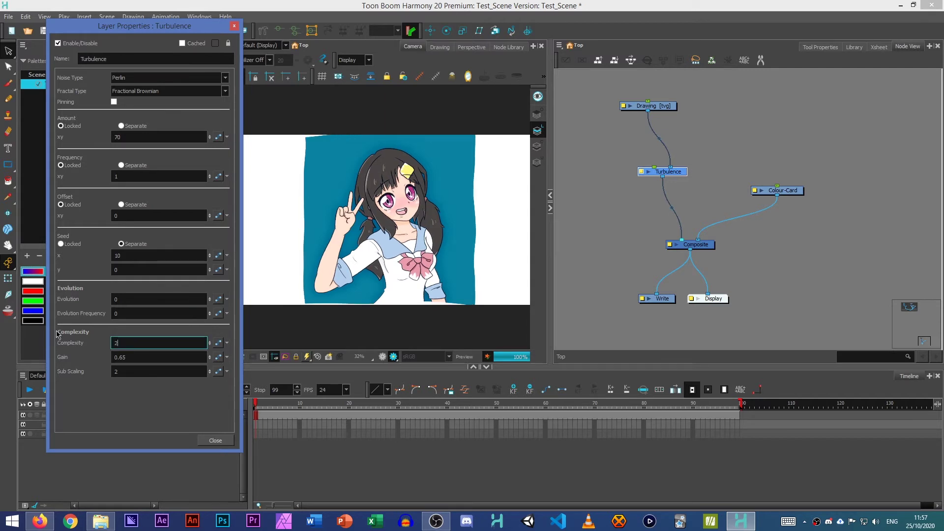
left_click(208, 441)
Add keyframes for the Turbulence node's Evolution parameter at frames 1 and 99.
left_click(154, 425)
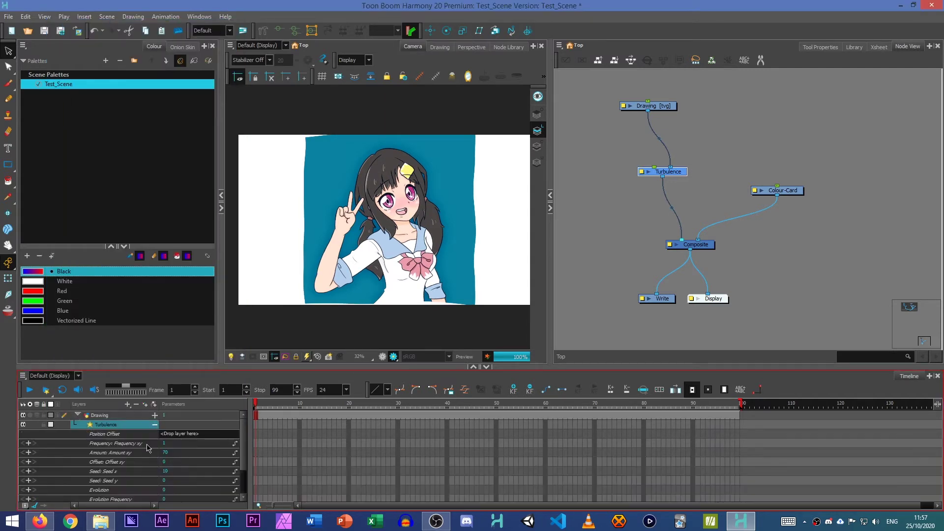
scroll(147, 448, "down", 1)
scroll(127, 467, "down", 1)
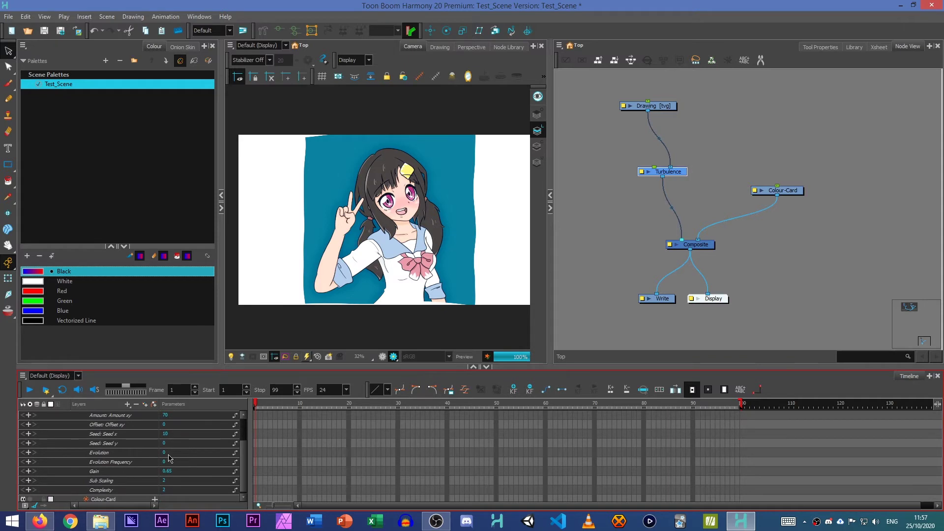
left_click(255, 453)
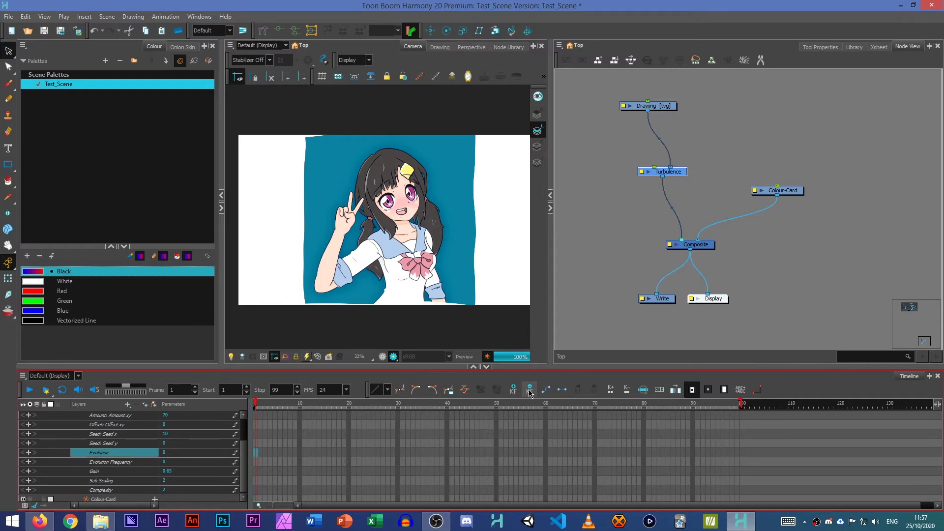
left_click(513, 391)
left_click(738, 452)
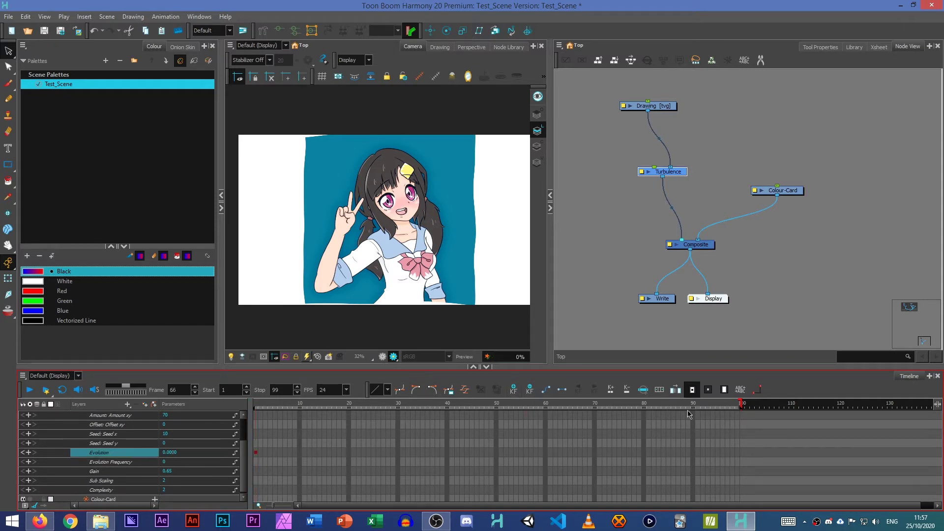
left_click(513, 391)
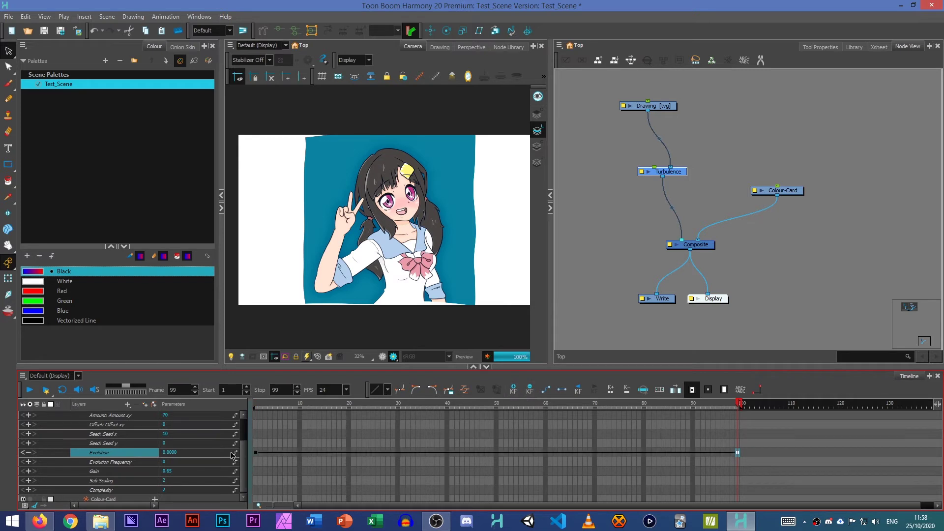
Raise the Evolution value of the keyframe at frame 99 and return to the first frame.
mouse_move(180, 445)
left_mouse_down()
mouse_move(197, 458)
mouse_move(175, 465)
mouse_move(163, 456)
left_mouse_up()
left_click(174, 454)
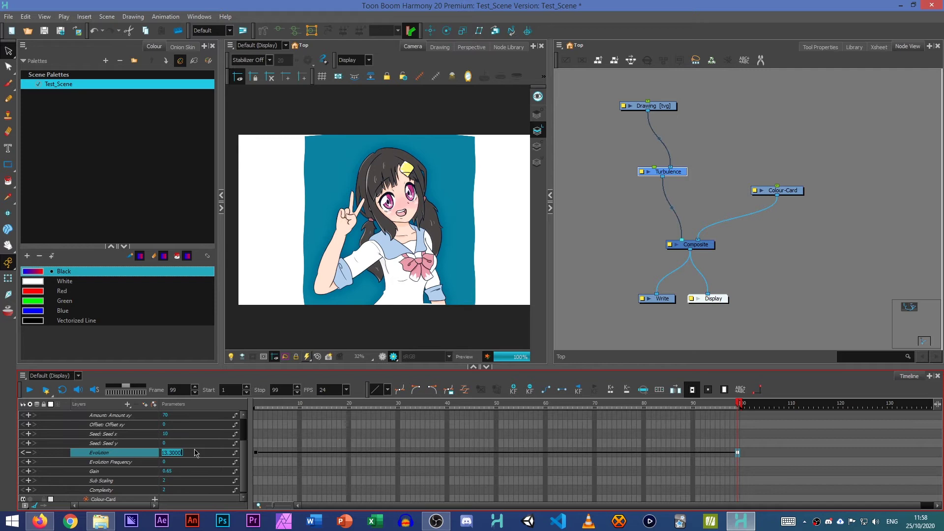
key("Return")
key("shift+comma")
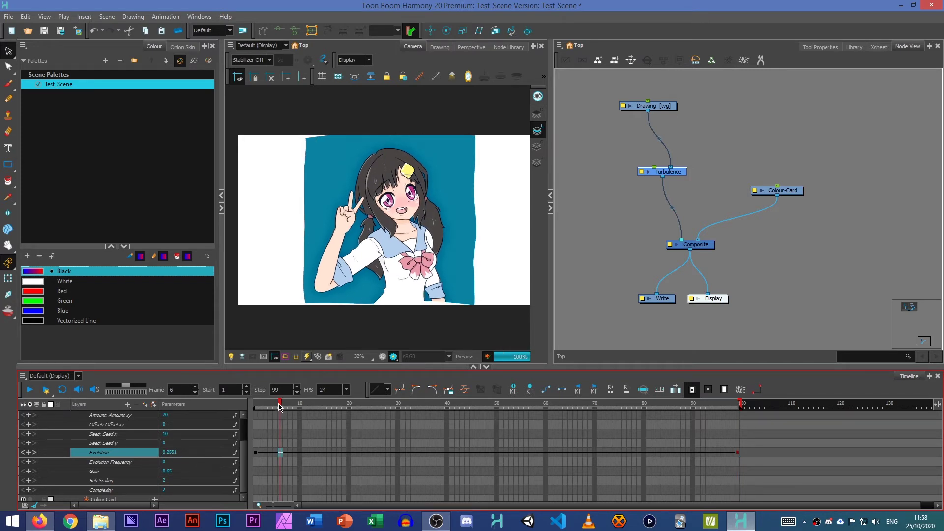
Render the whole scene again and play back the animated turbulence distortion.
left_click(46, 389)
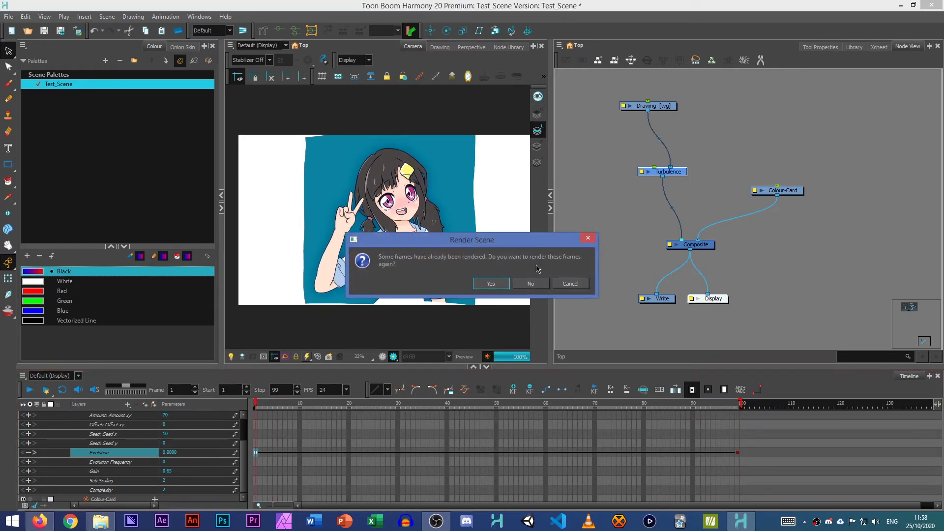
left_click(491, 284)
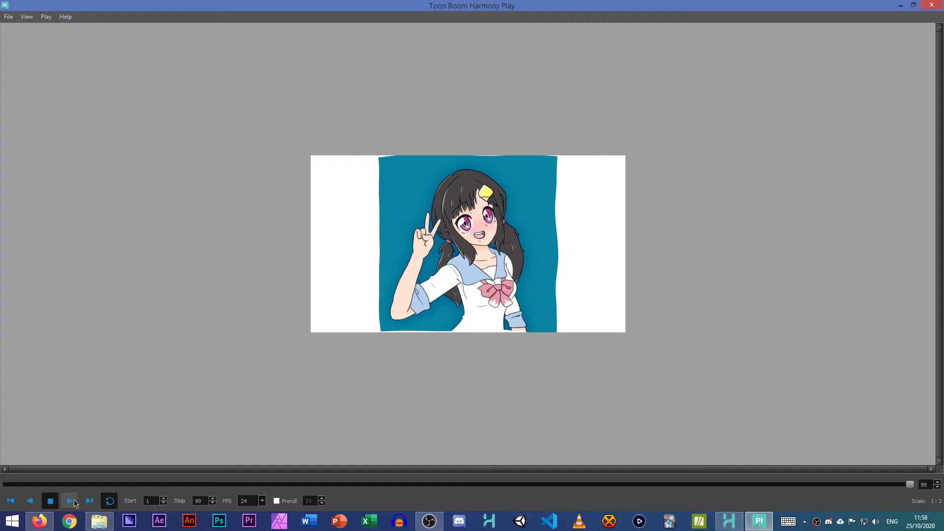
left_click(72, 500)
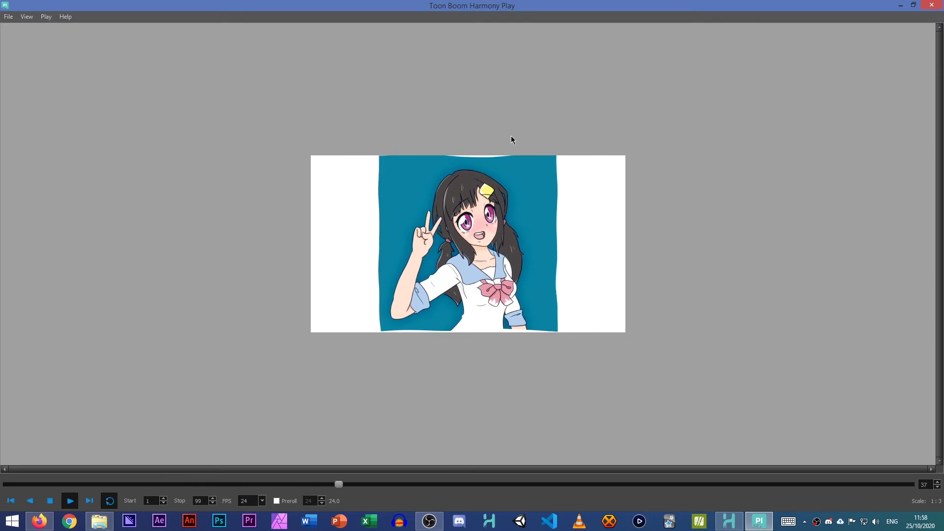
Close the rendered playback and scrub the timeline to review the animated turbulence distortion.
right_click(348, 142)
left_click(305, 196)
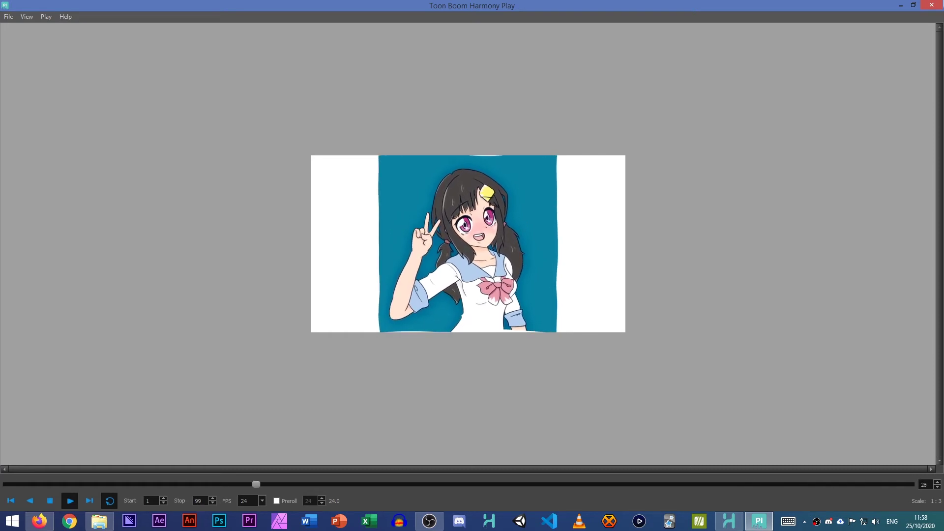
left_click(941, 5)
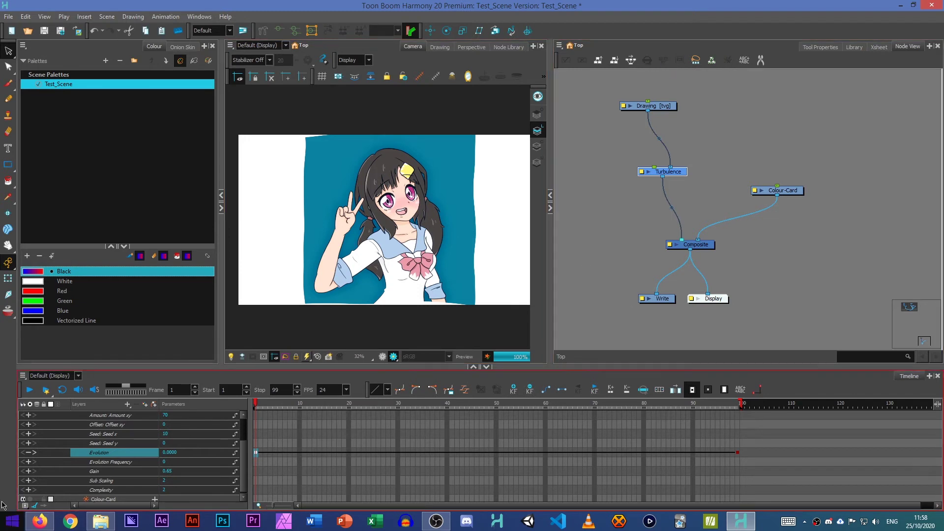
left_click(261, 403)
left_click(412, 404)
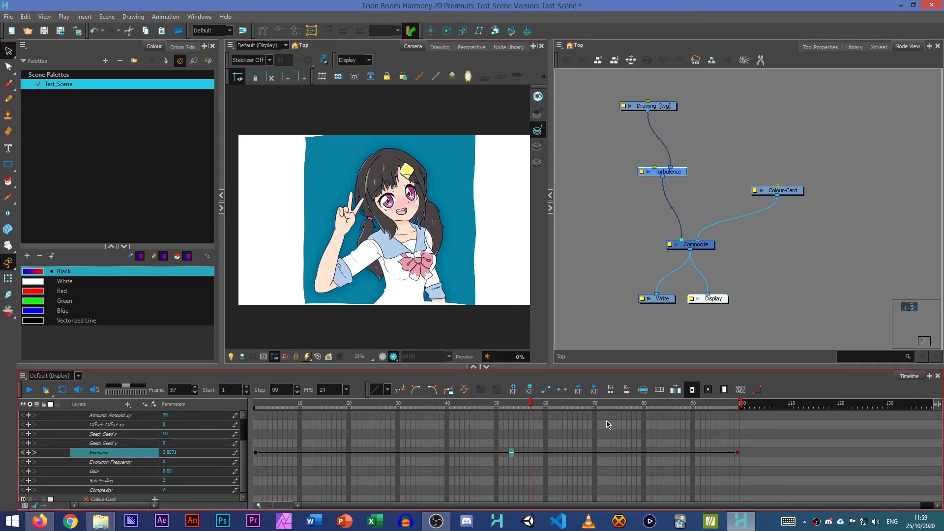
left_click(139, 473)
scroll(138, 473, "up", 3)
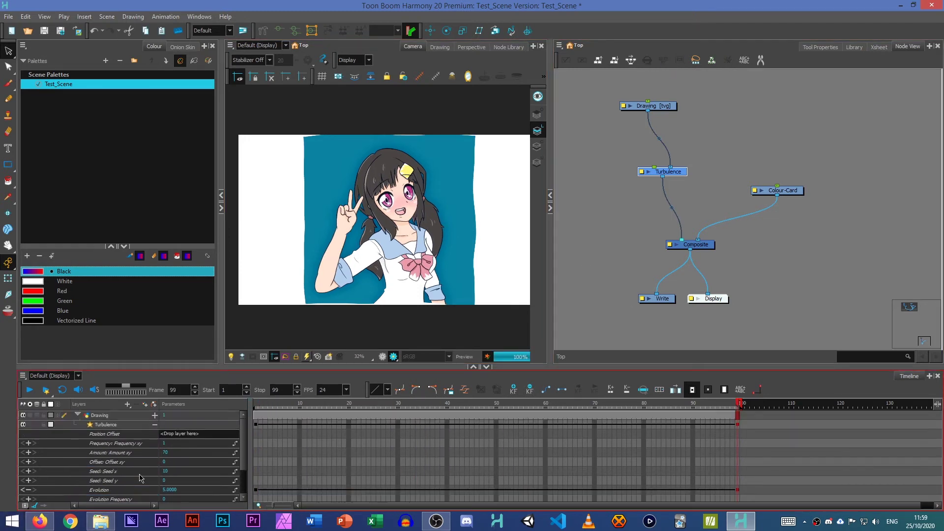
Delete the keyframe at frame 99 from the Turbulence node's Evolution parameter.
left_click(131, 436)
left_click(129, 443)
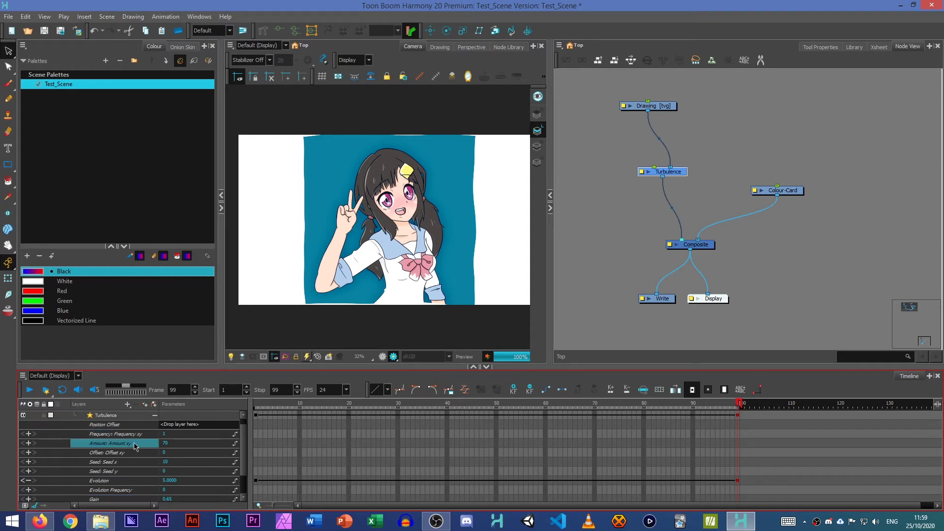
left_click(151, 452)
left_click(257, 403)
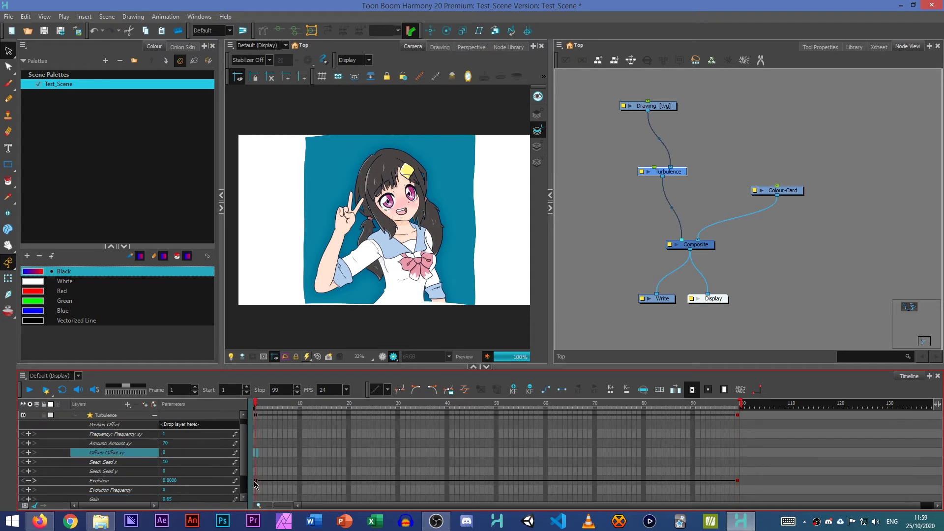
left_click_drag(254, 480, 750, 451)
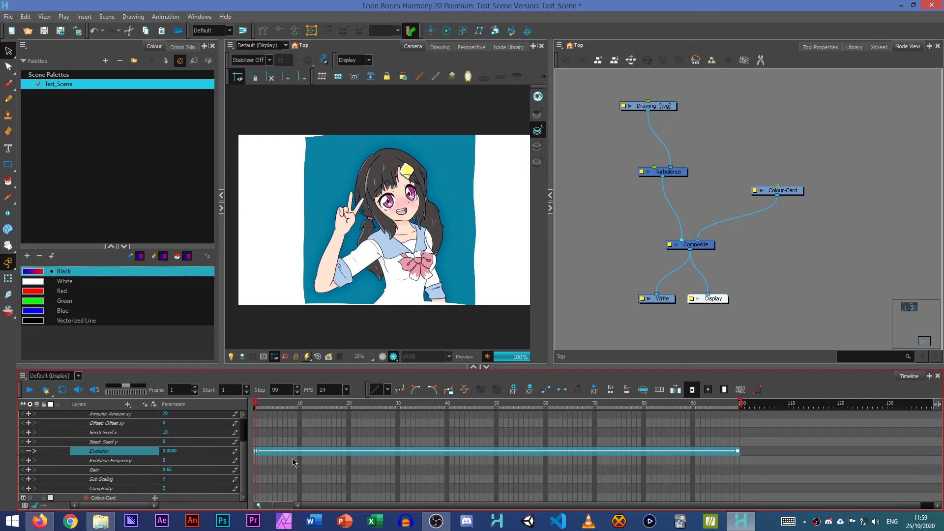
scroll(293, 462, "up", 3)
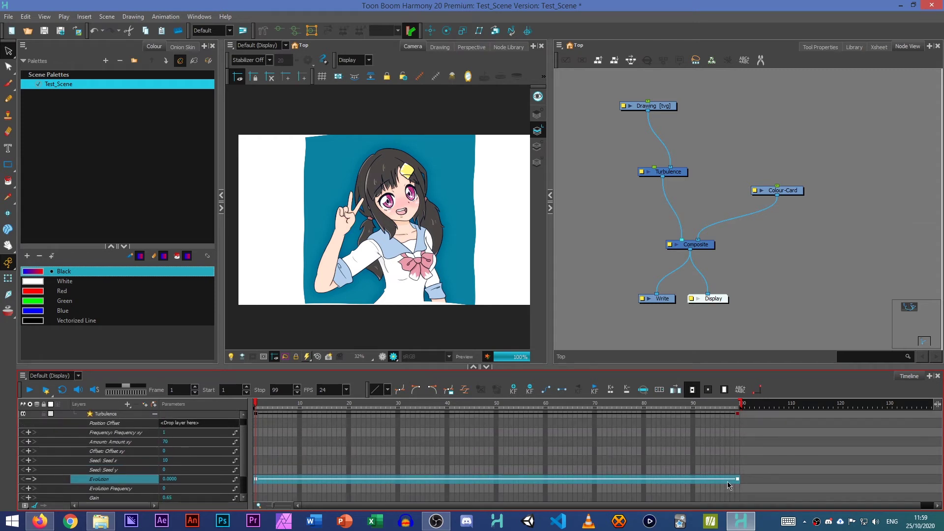
left_click(735, 479)
scroll(328, 456, "up", 1)
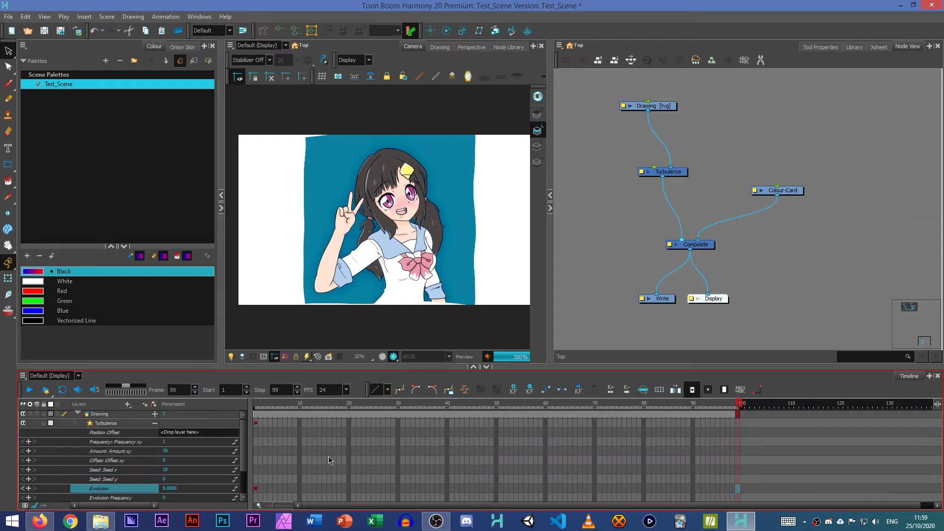
Add keyframes for the Turbulence node's Amount xy parameter at frames 1 and 99.
left_click(113, 452)
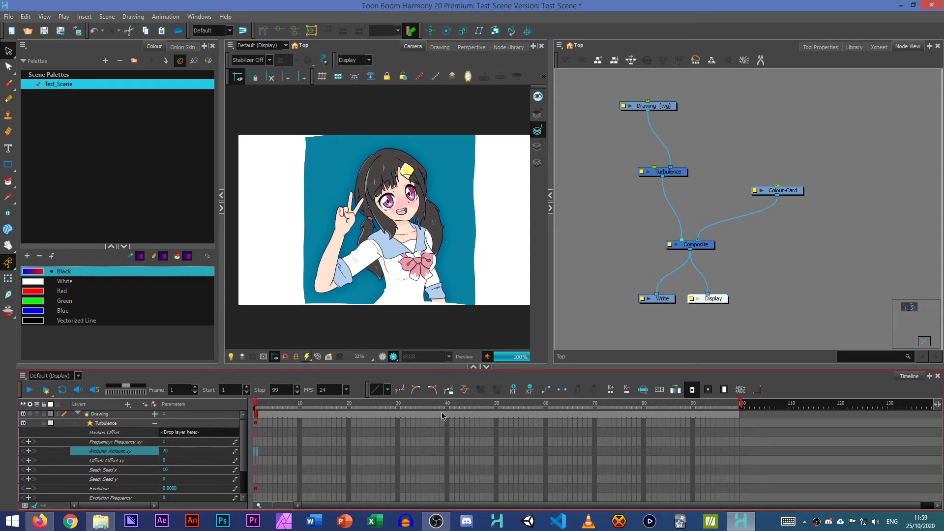
left_click(513, 390)
left_click(737, 451)
left_click(513, 389)
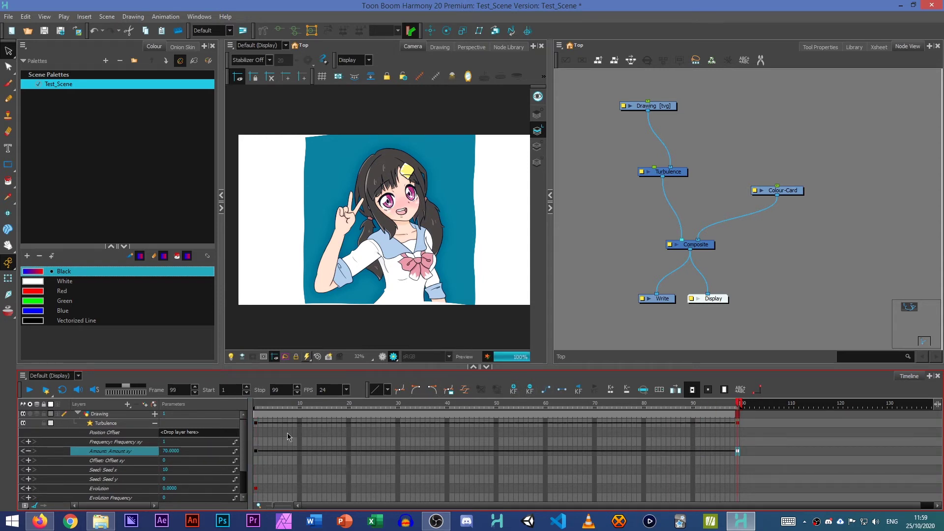
Set the Turbulence node's Amount xy to 0 at frame 1 and render the already rendered frames again.
left_click(255, 451)
key("Return")
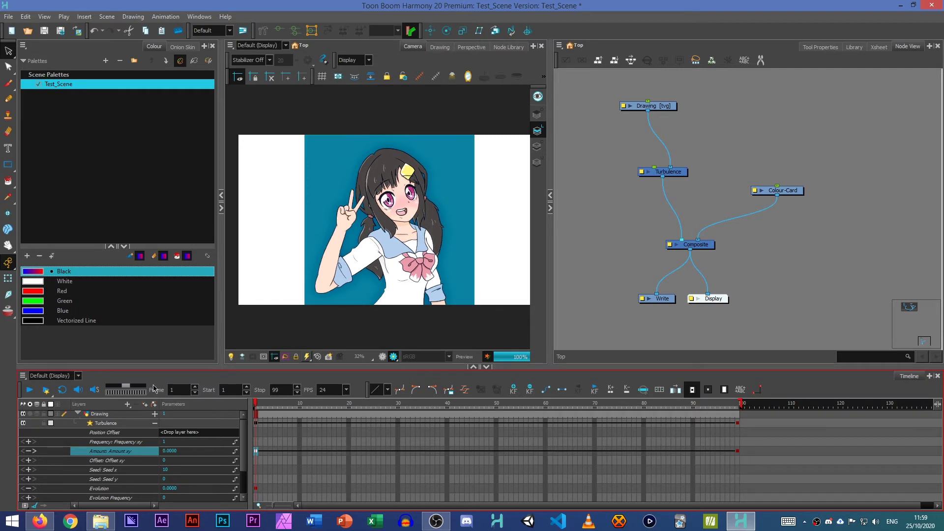
left_click(46, 390)
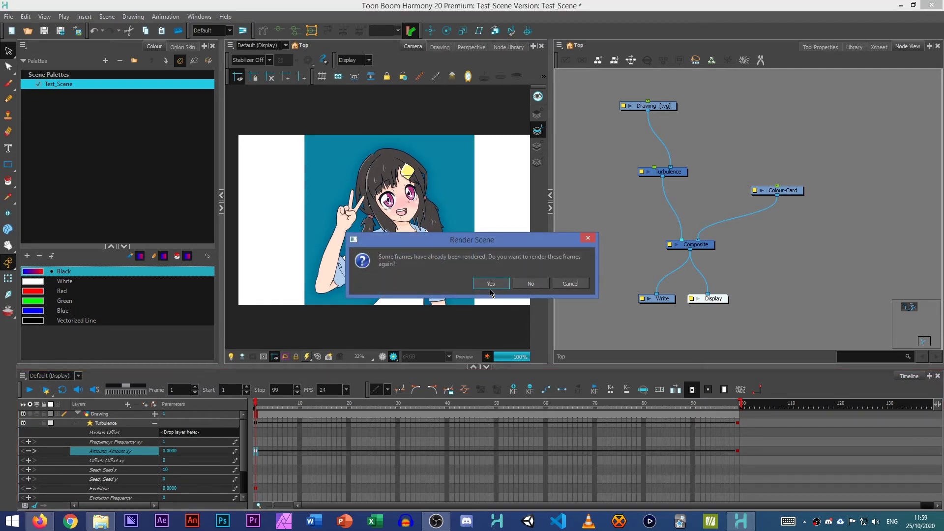
left_click(491, 284)
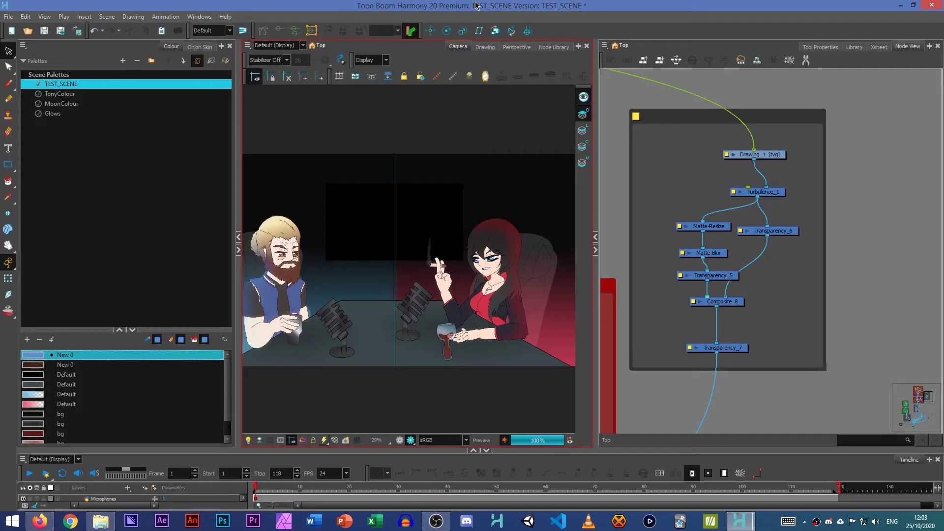
Examine the finished podcast scene's node network, rendered clip and the cigarette smoke beside the woman.
left_click_drag(451, 149, 468, 139)
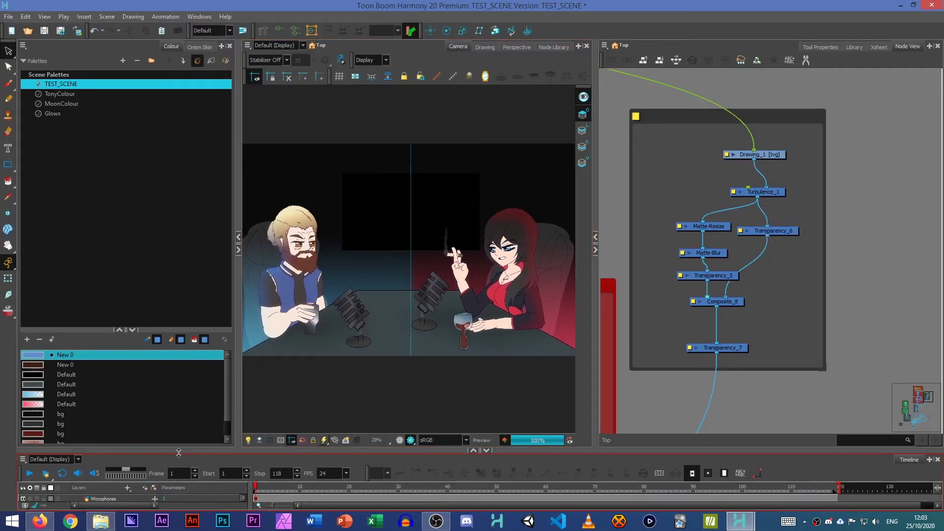
left_click_drag(178, 452, 178, 386)
scroll(750, 174, "down", 6)
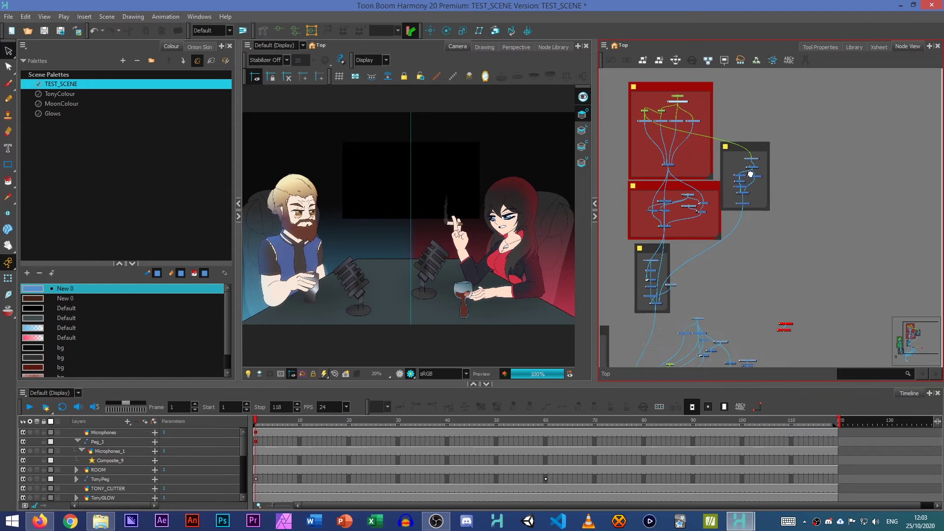
left_click_drag(750, 174, 824, 117)
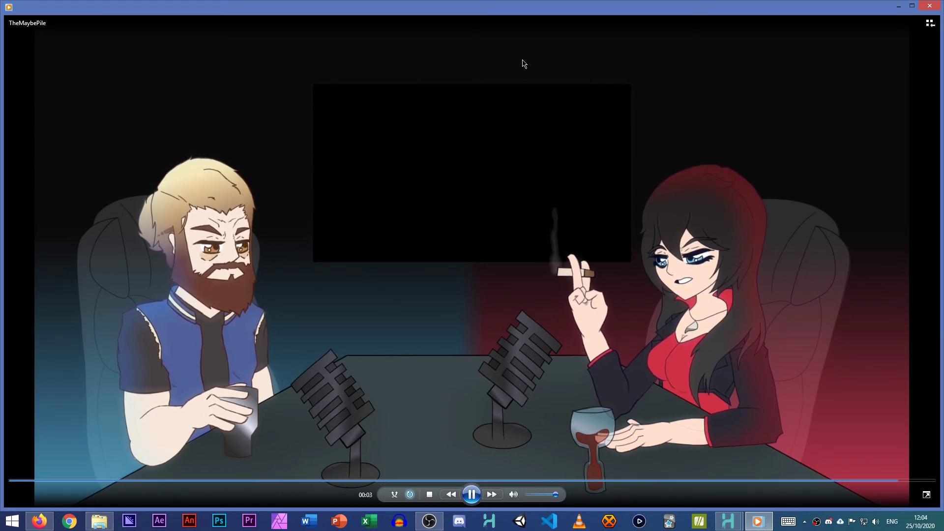
key("alt+F4")
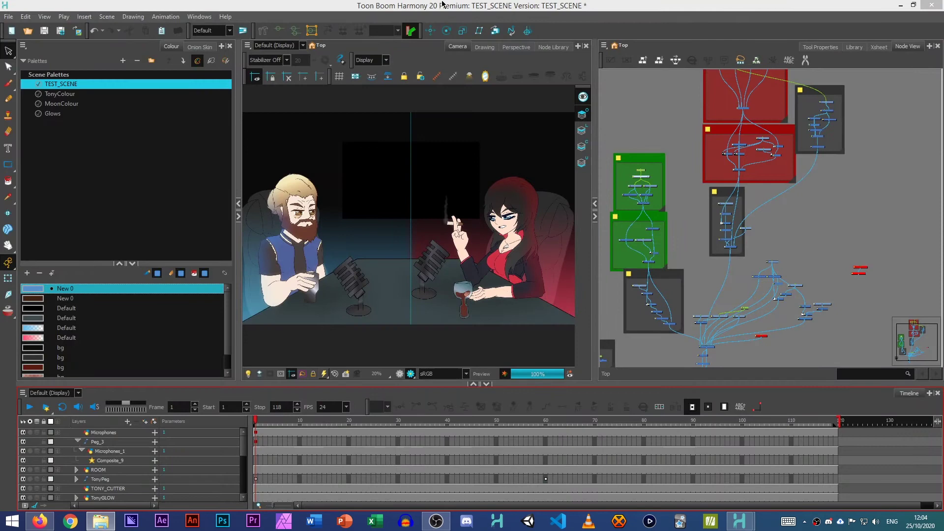
scroll(481, 206, "up", 3)
left_click_drag(472, 182, 411, 191)
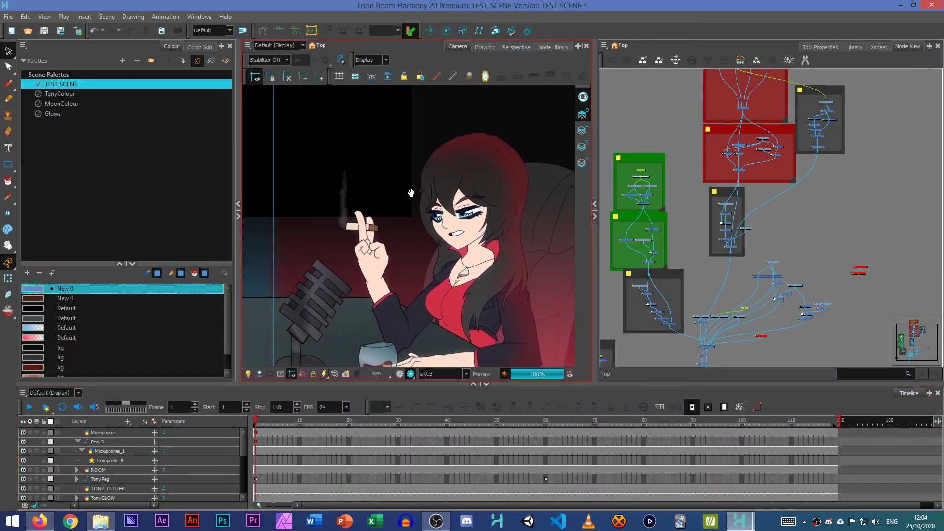
left_click(898, 5)
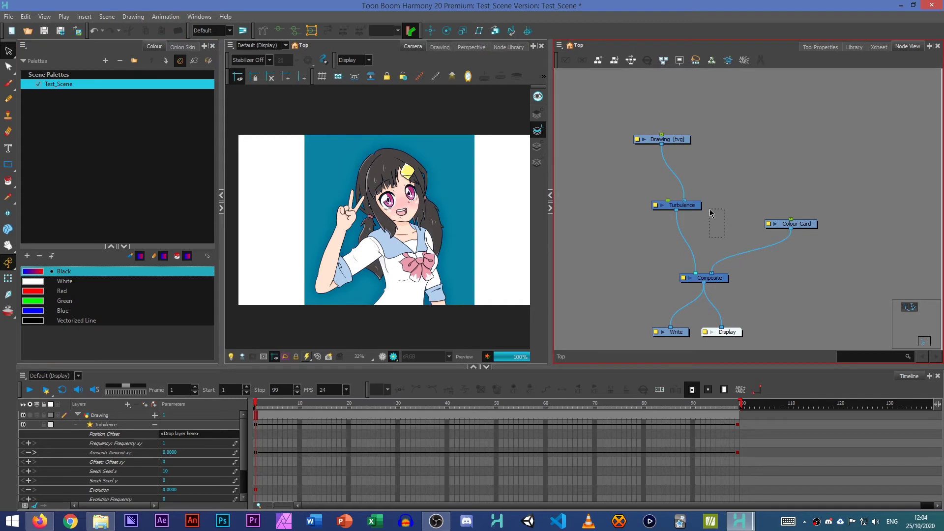
Delete the Drawing and Turbulence nodes and add a vector drawing layer named SMOKE.
left_click(682, 141)
key("Delete")
key("ctrl+r")
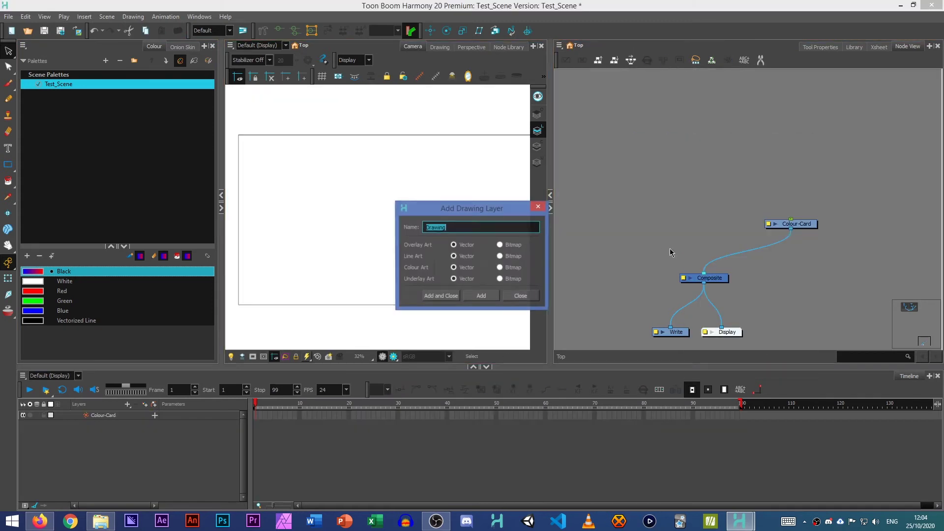
type("SMOKE")
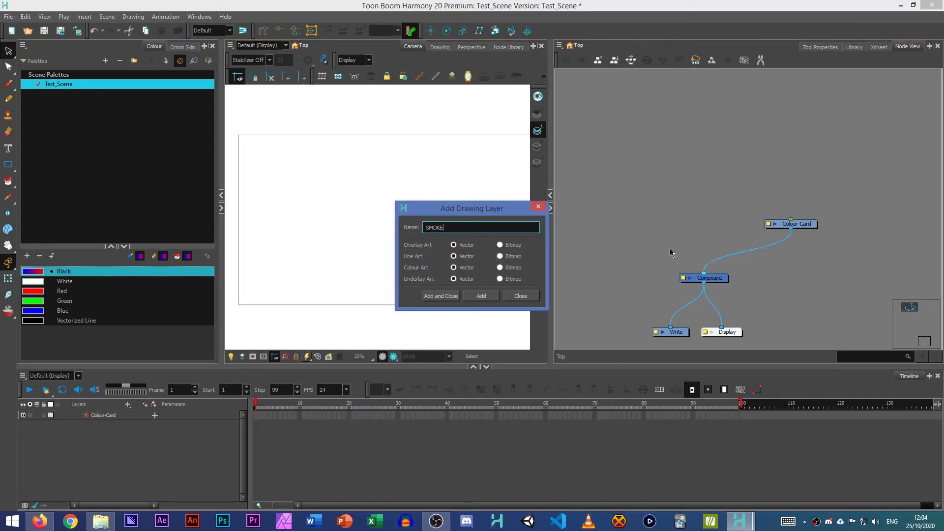
key("Return")
left_click(520, 296)
Choose the Red swatch with the Brush tool and connect the SMOKE node to the Composite node.
double_click(72, 291)
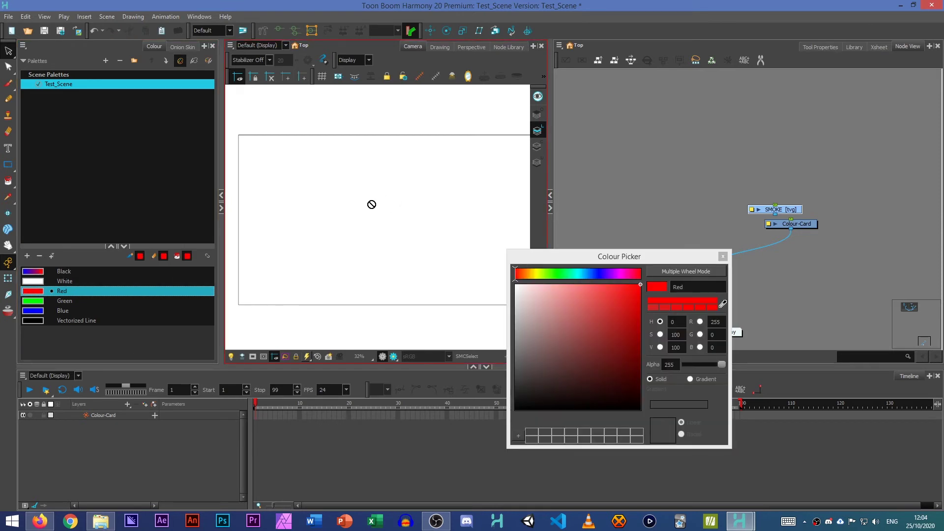
key("alt+b")
left_click_drag(785, 211, 665, 195)
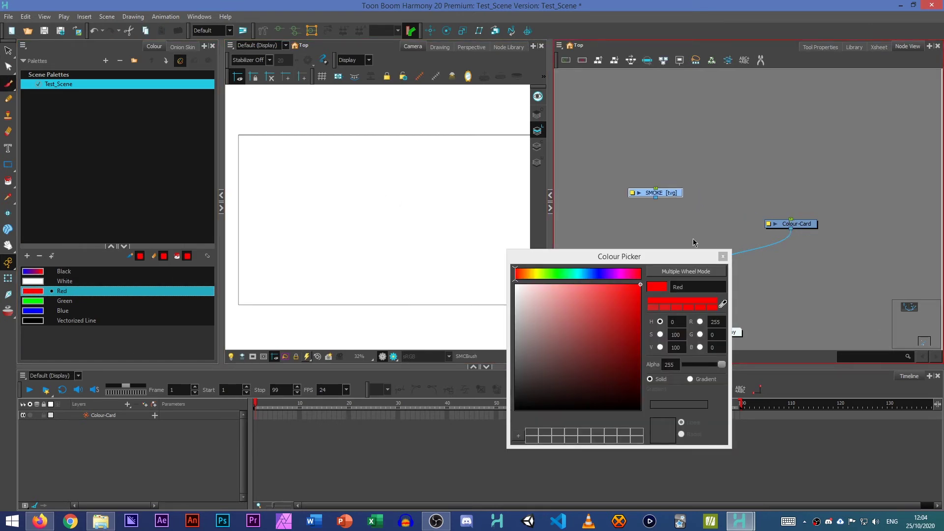
left_click(722, 256)
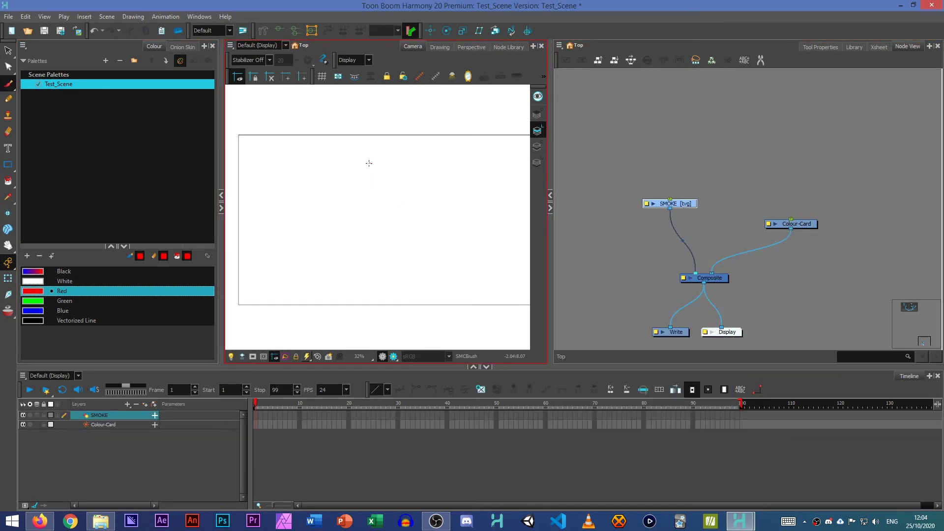
Draw a closed teardrop outline, narrow at the top, on the SMOKE layer and fill it with red.
mouse_move(369, 163)
left_mouse_down()
mouse_move(349, 216)
mouse_move(351, 282)
left_mouse_up()
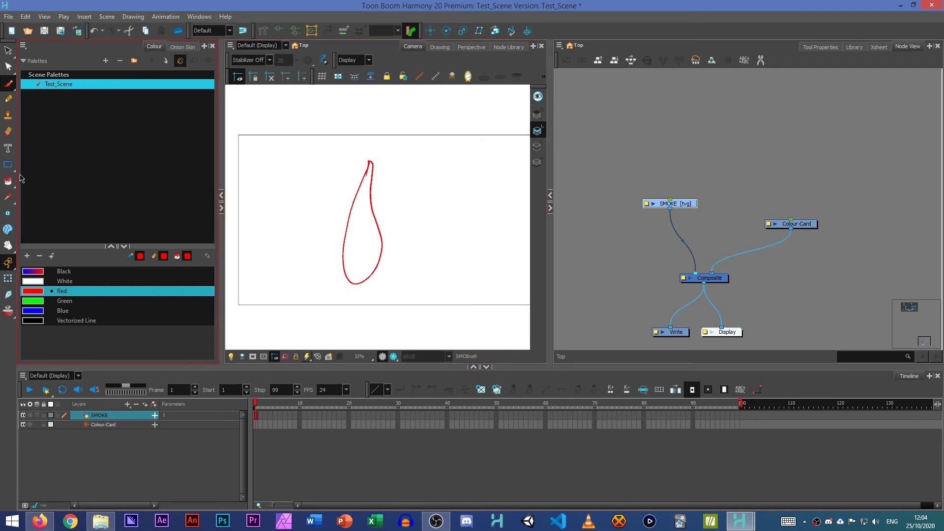
key("alt+i")
left_click(362, 231)
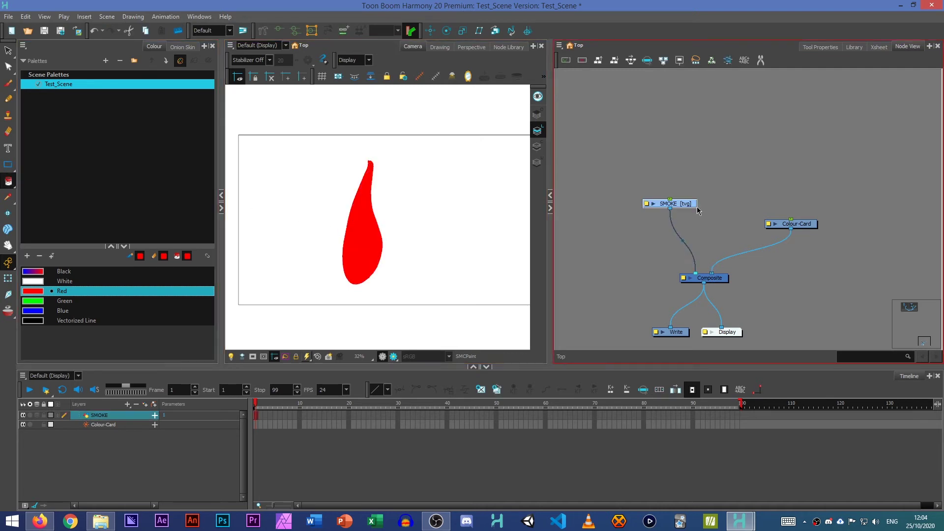
Add a Turbulence node and insert it between the SMOKE and Composite nodes.
left_click(716, 205)
key("Tab")
type("tur")
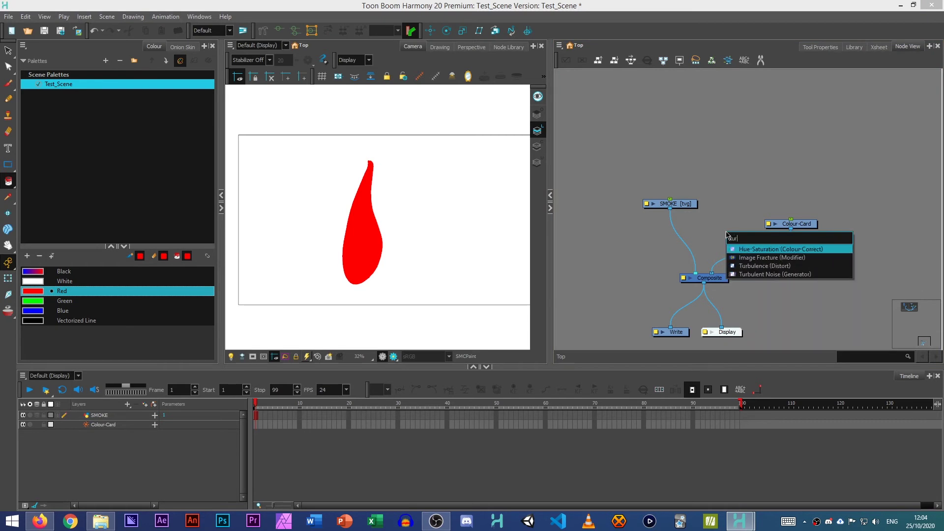
key("Down")
key("Return")
left_click_drag(772, 221, 695, 228)
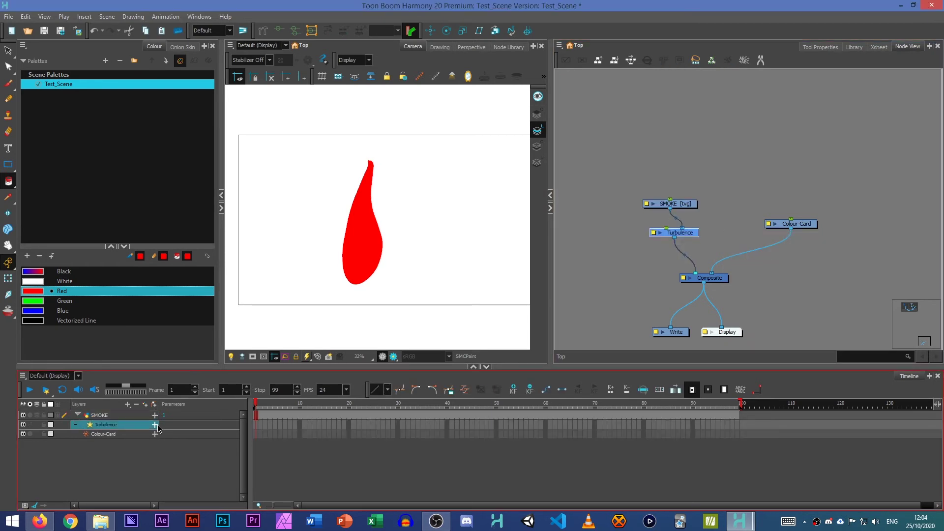
Separate the Turbulence node's Amount into x and y in its layer properties and raise x to 484.
right_click(695, 227)
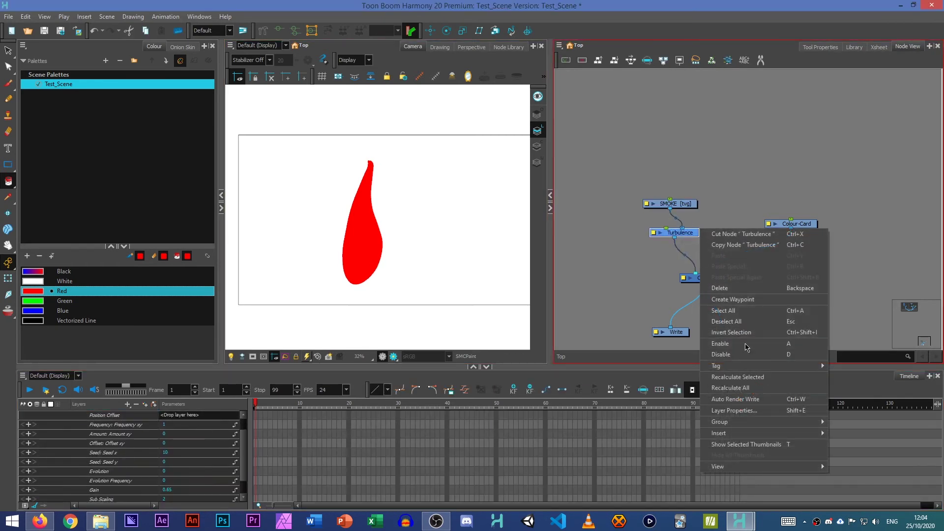
left_click(722, 410)
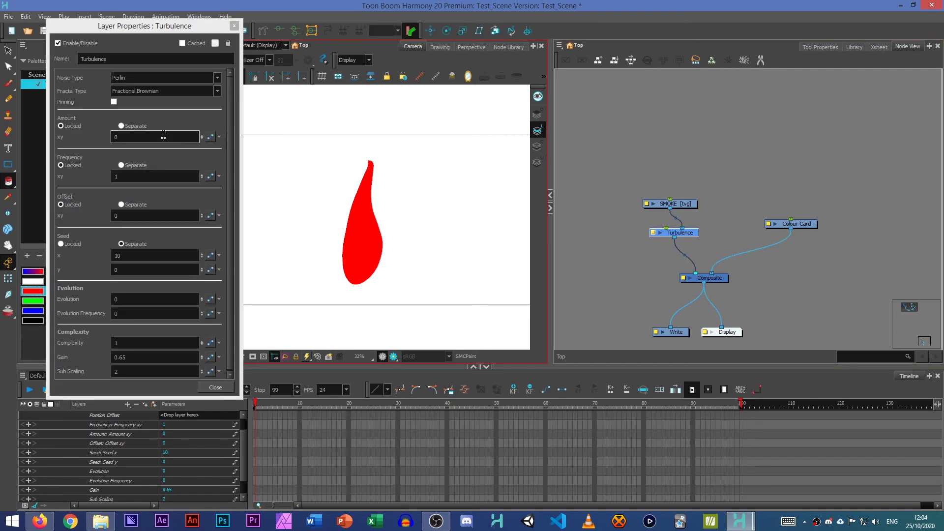
left_click(121, 126)
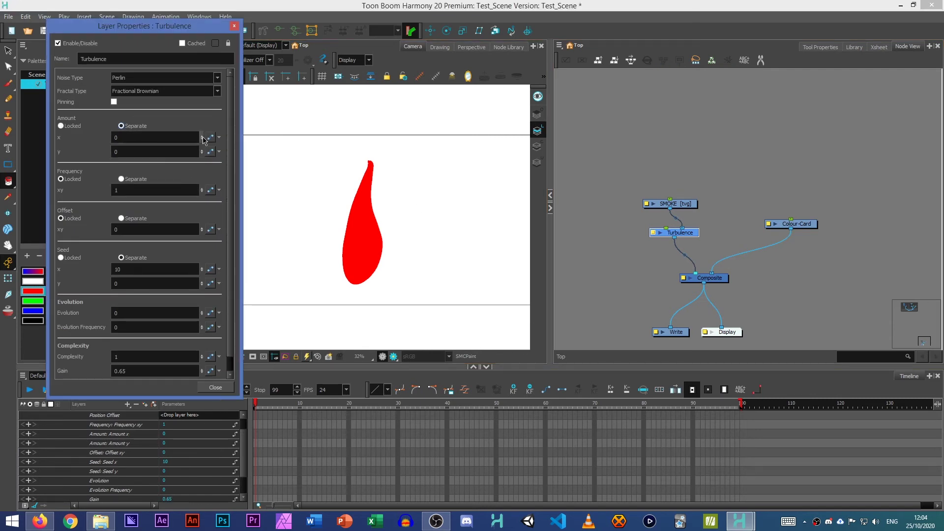
left_click_drag(203, 138, 210, 106)
left_click_drag(204, 142, 225, 58)
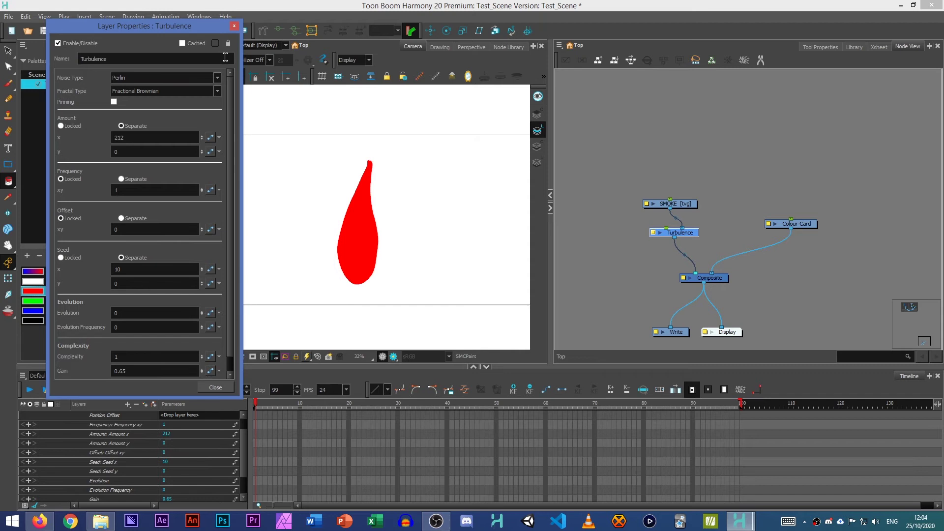
left_click_drag(238, 14, 208, 131)
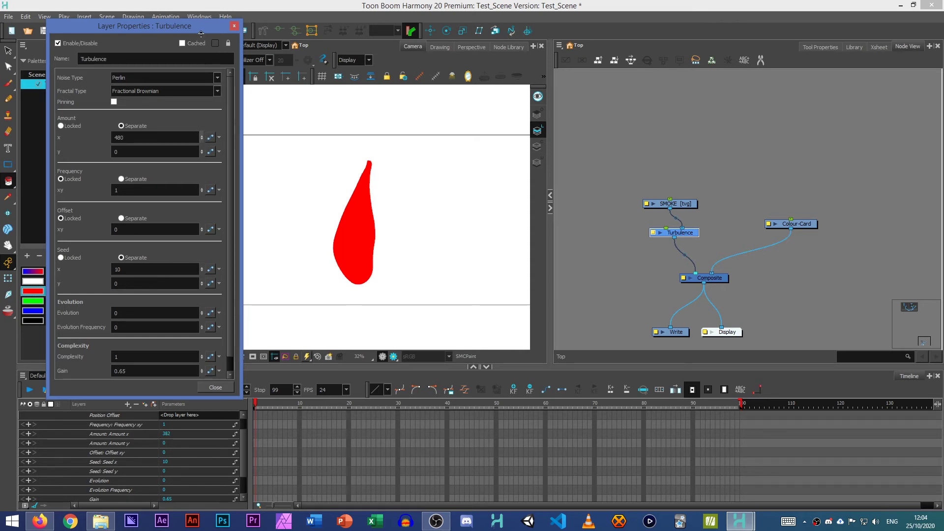
left_click_drag(200, 34, 201, 32)
scroll(203, 343, "down", 1)
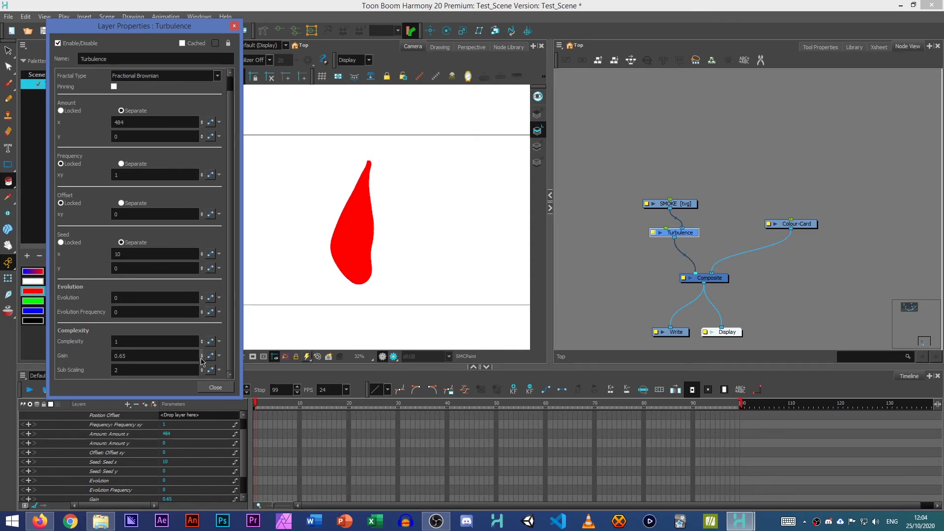
Set the smoke Turbulence's Amount x to 100, Frequency to 3.5 and Complexity to 2.
left_click_drag(136, 121, 114, 118)
key("Return")
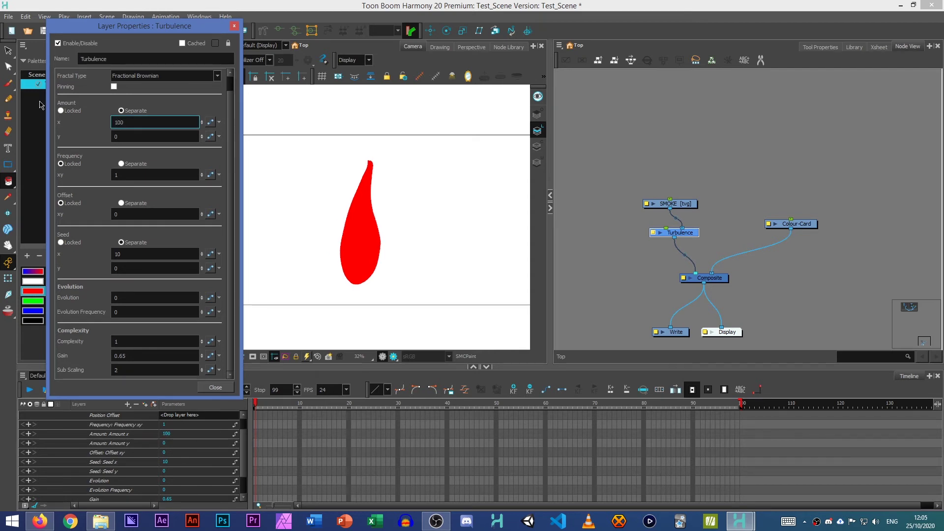
left_click_drag(206, 178, 204, 207)
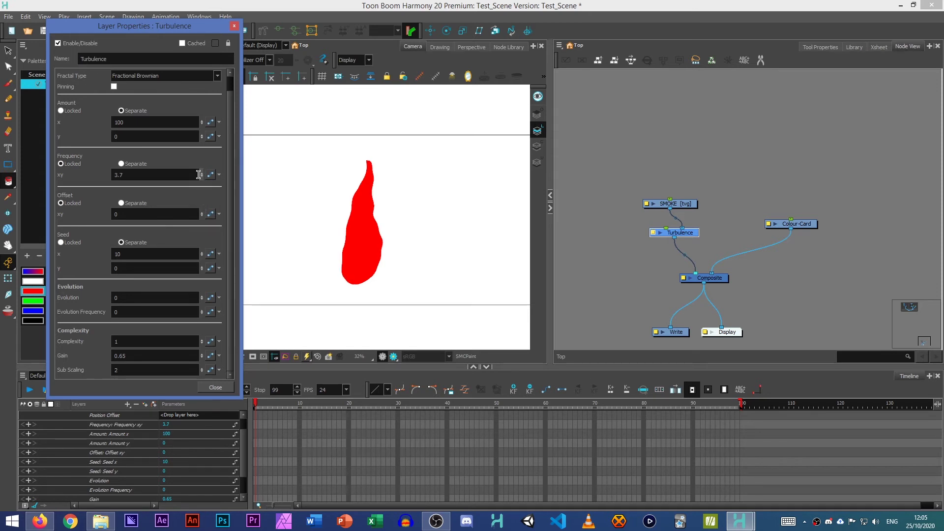
left_click(198, 174)
type("3.5")
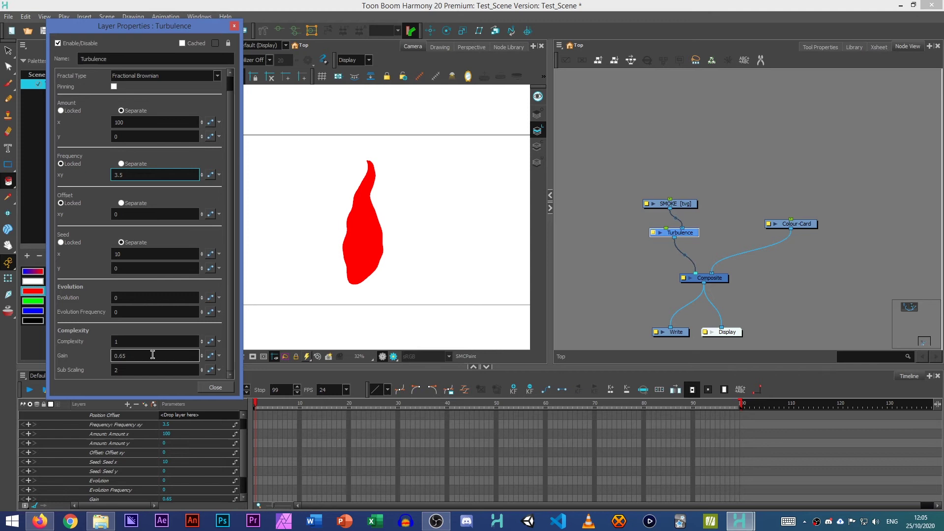
left_click(189, 340)
type("2")
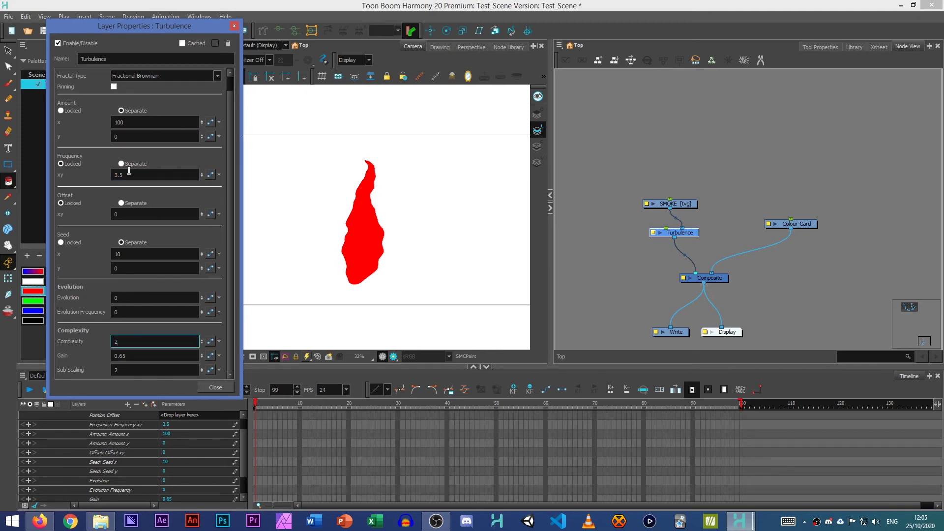
Keyframe the Turbulence Evolution at 0 on frame 1 and 15 on frame 99.
left_click(133, 194)
left_click(257, 484)
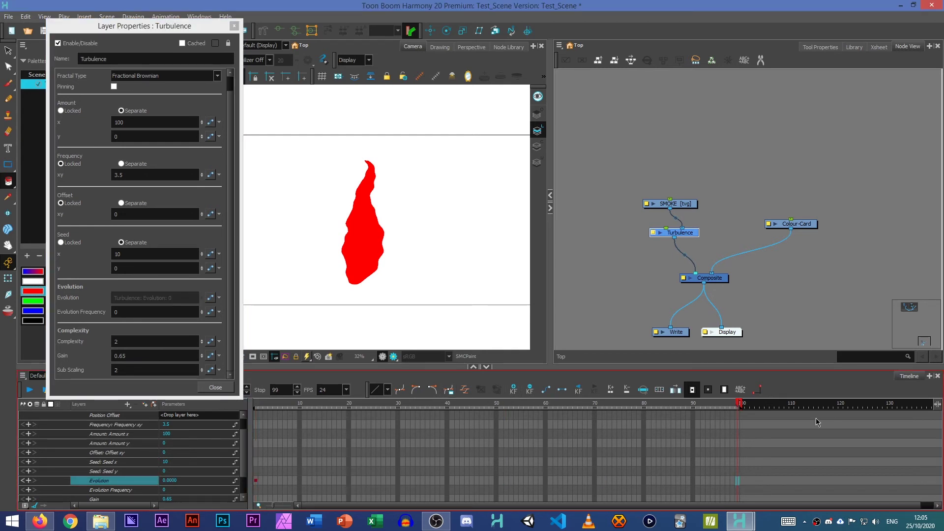
left_click(513, 389)
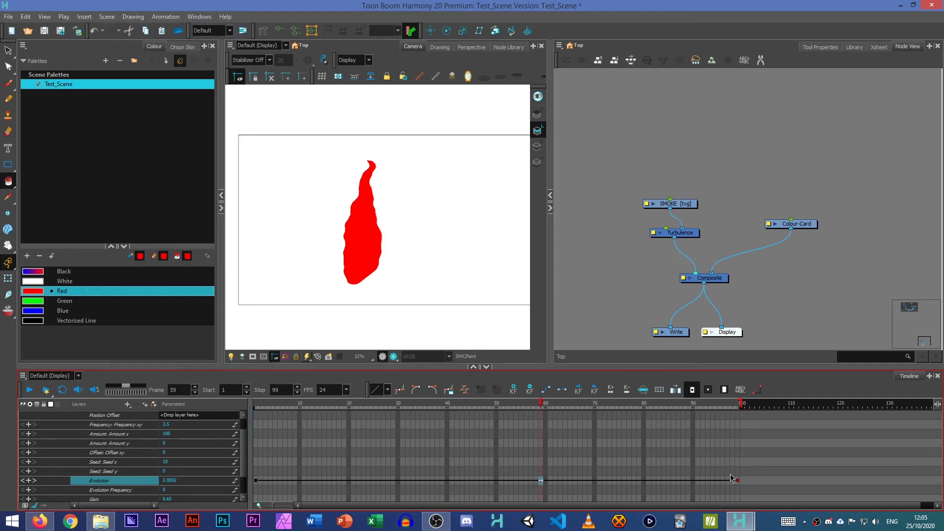
left_click(735, 479)
left_click(168, 481)
type("10")
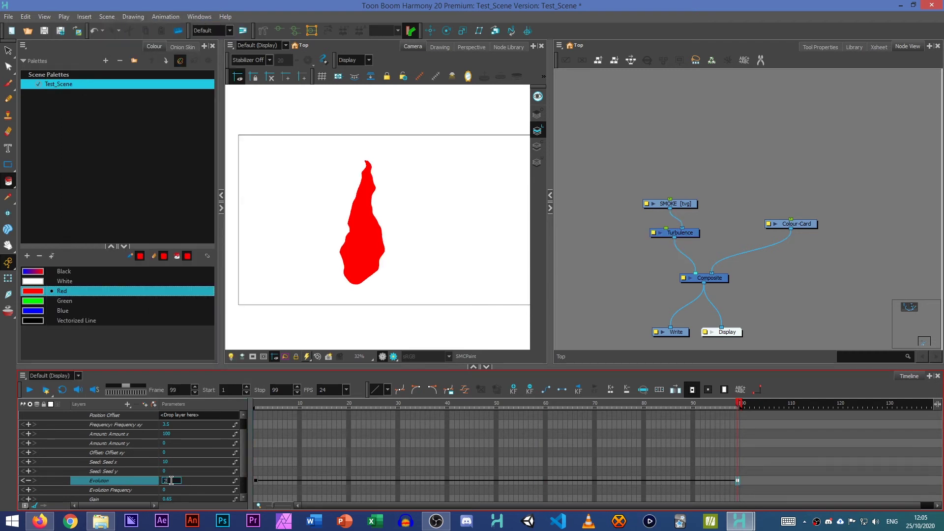
key("Return")
Play the smoke animation from the first frame to check the distortion, and return to frame 1.
left_click_drag(260, 403, 148, 400)
left_click(30, 390)
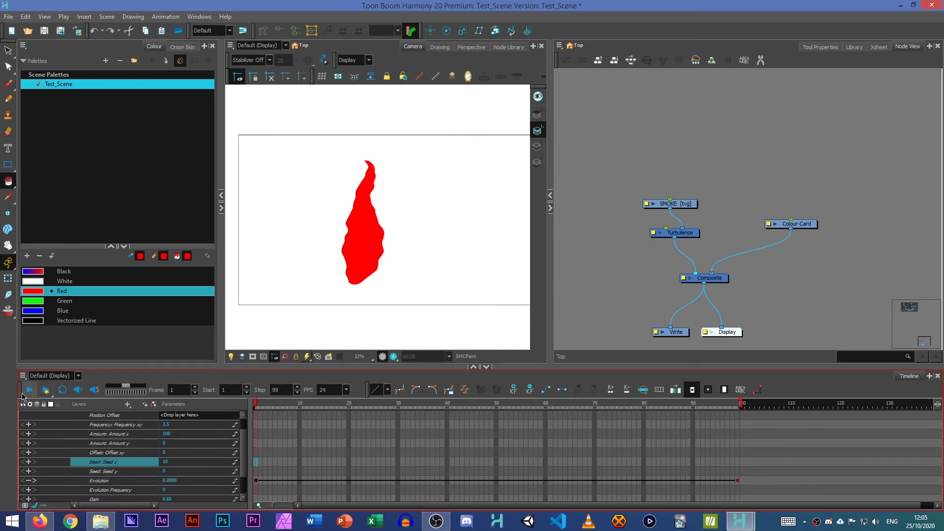
left_click(30, 394)
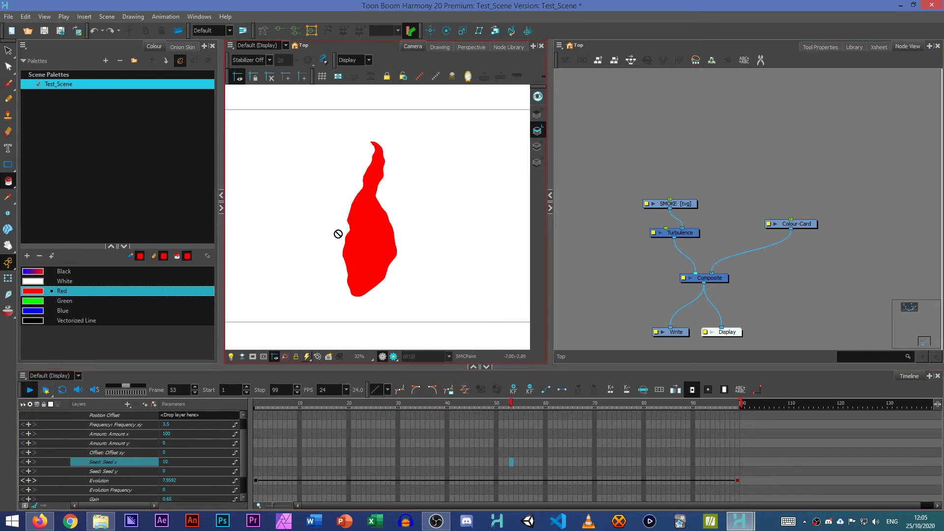
left_click(256, 480)
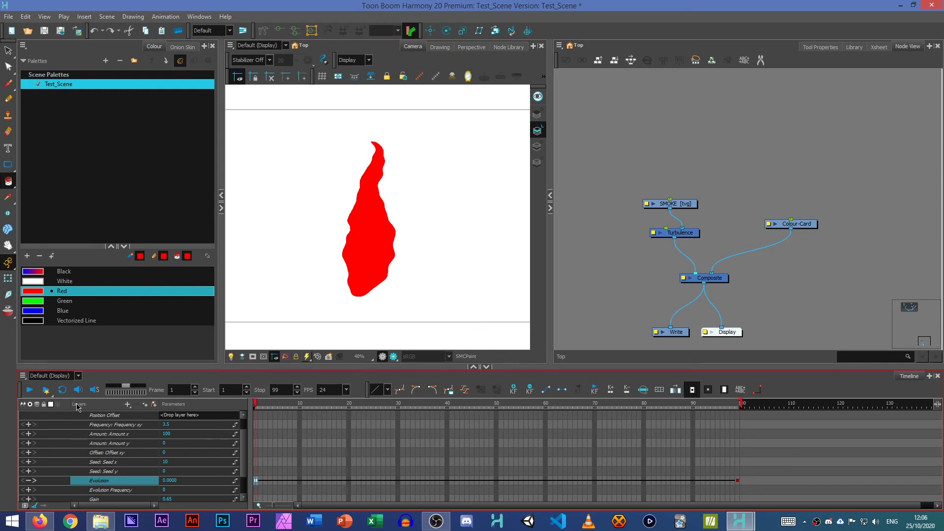
left_click(30, 391)
left_click(30, 392)
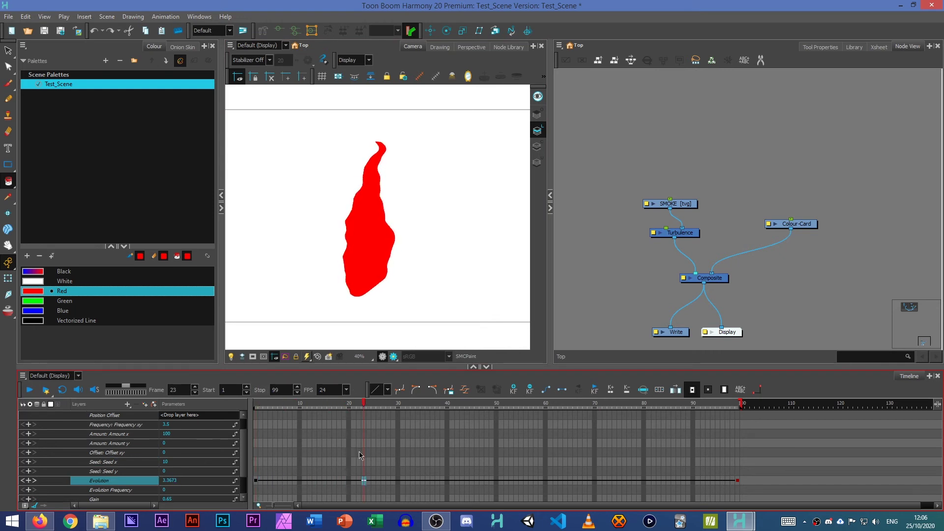
left_click(256, 480)
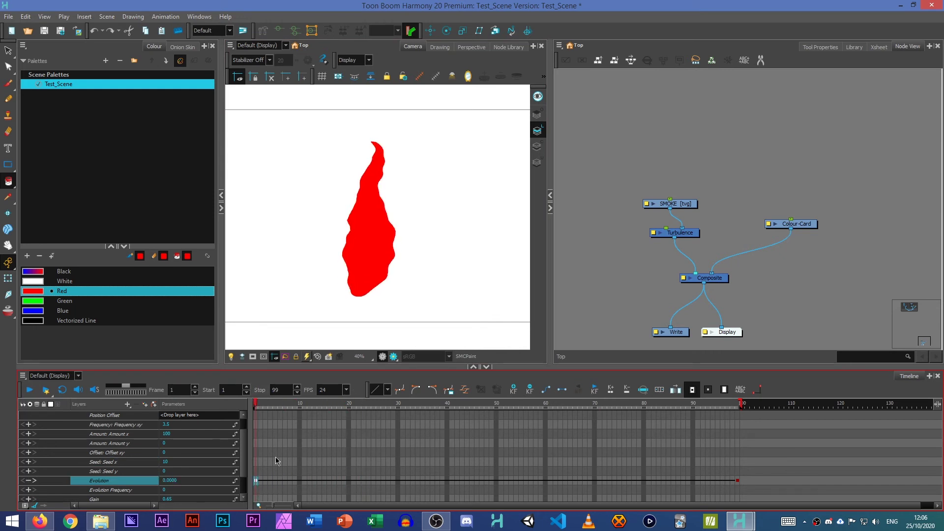
Create Evolution keyframes every 2 frames from frame 1 to 99, keeping existing keys and forcing one at the end, and play the result.
left_click(891, 327)
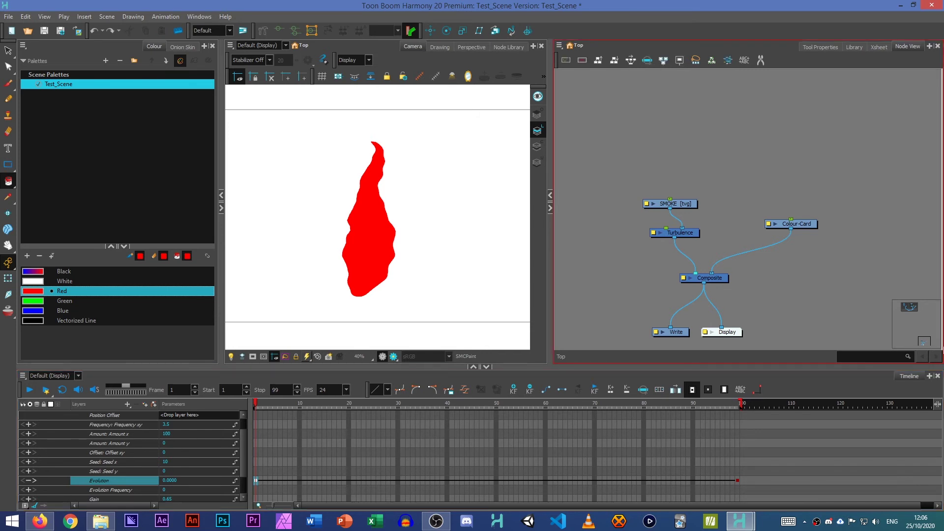
left_click(593, 394)
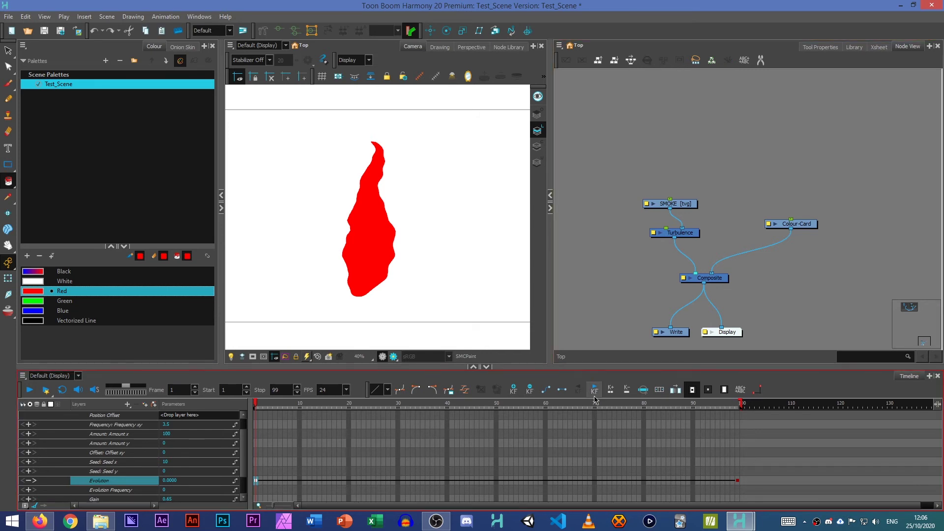
left_click(658, 389)
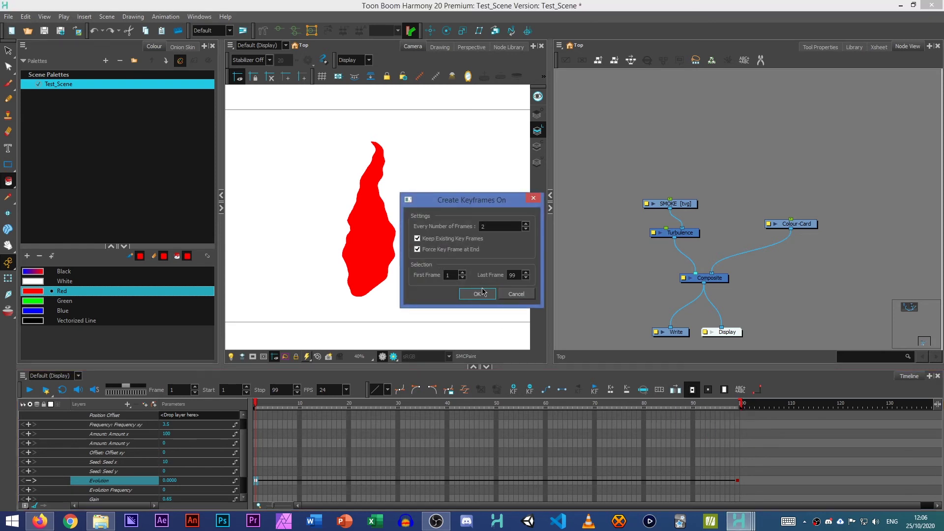
left_click(478, 293)
left_click(29, 389)
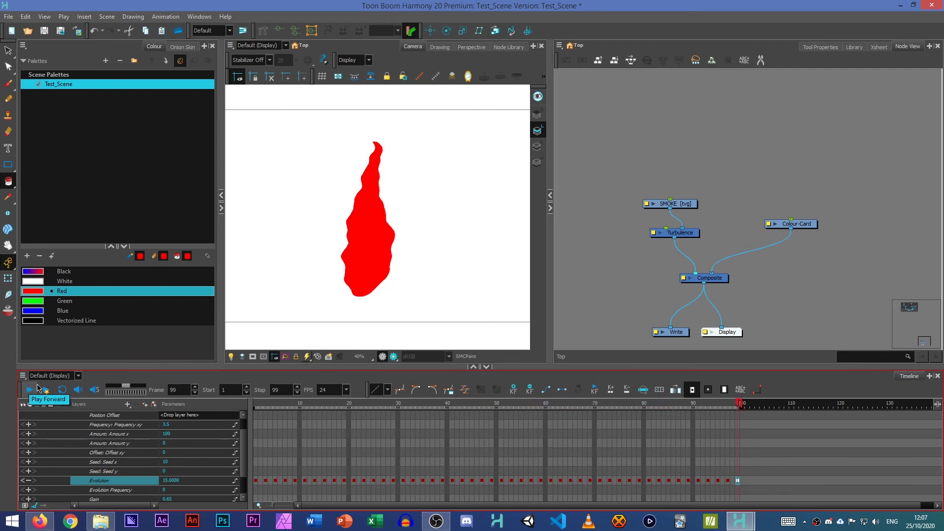
left_click_drag(284, 402, 253, 401)
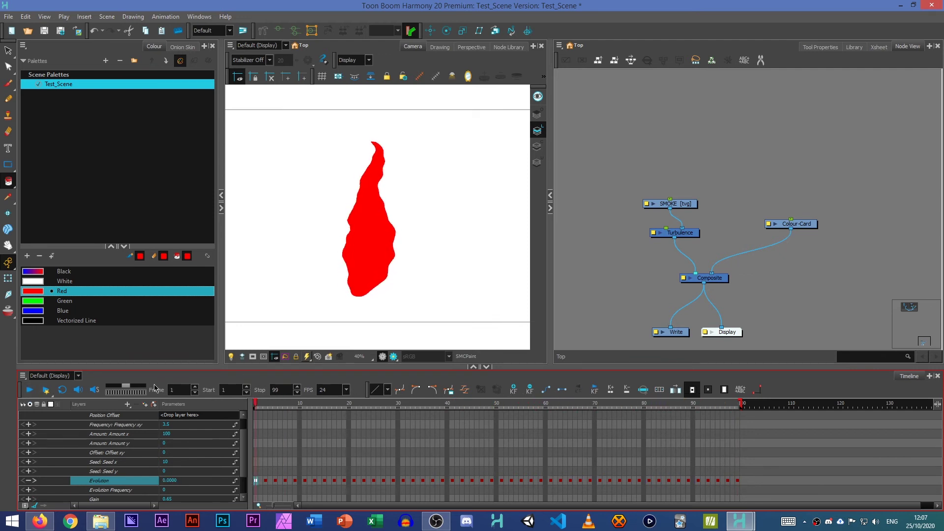
Delete the SMOKE and Turbulence nodes from the node network.
left_click_drag(712, 239, 703, 222)
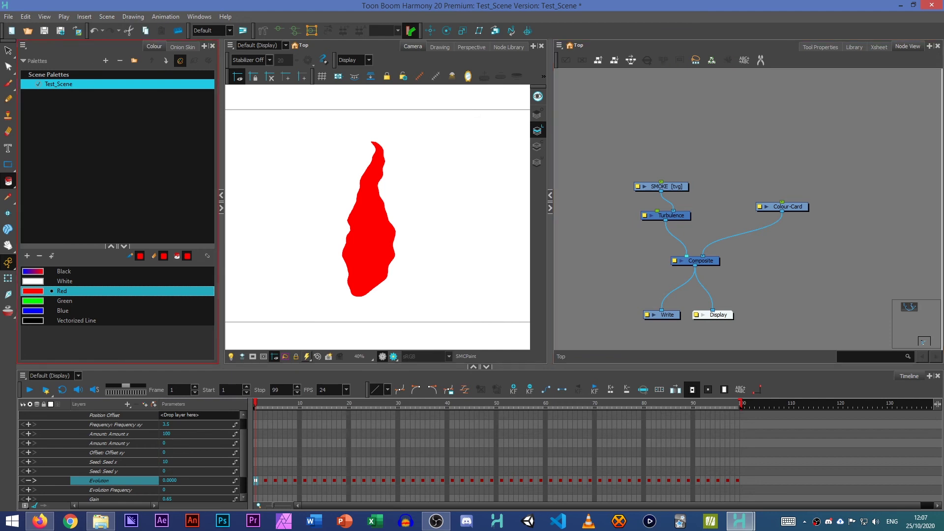
left_click(100, 521)
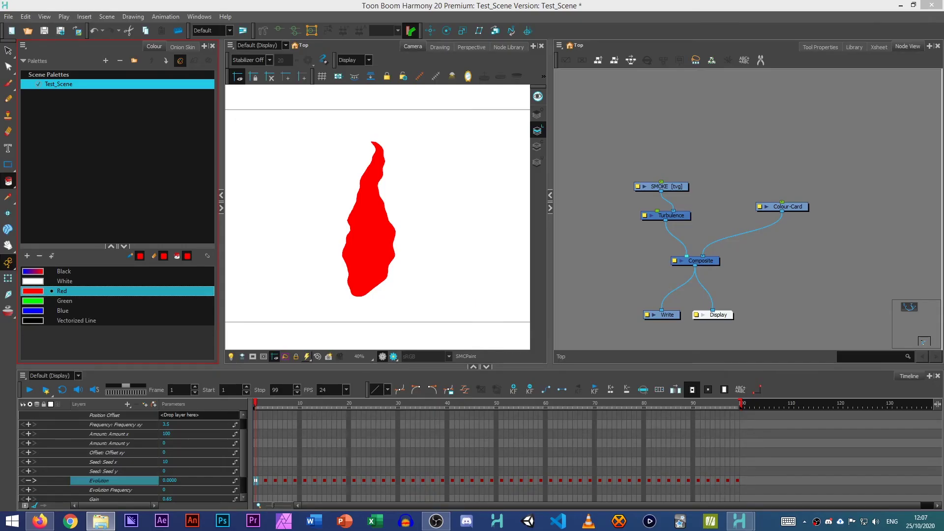
left_click_drag(612, 233, 666, 184)
right_click(666, 183)
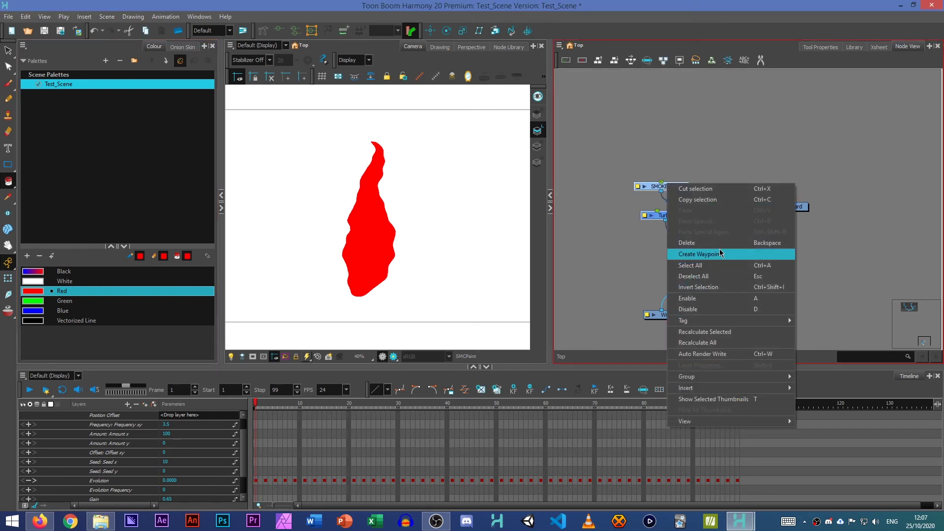
left_click(713, 242)
left_click(478, 278)
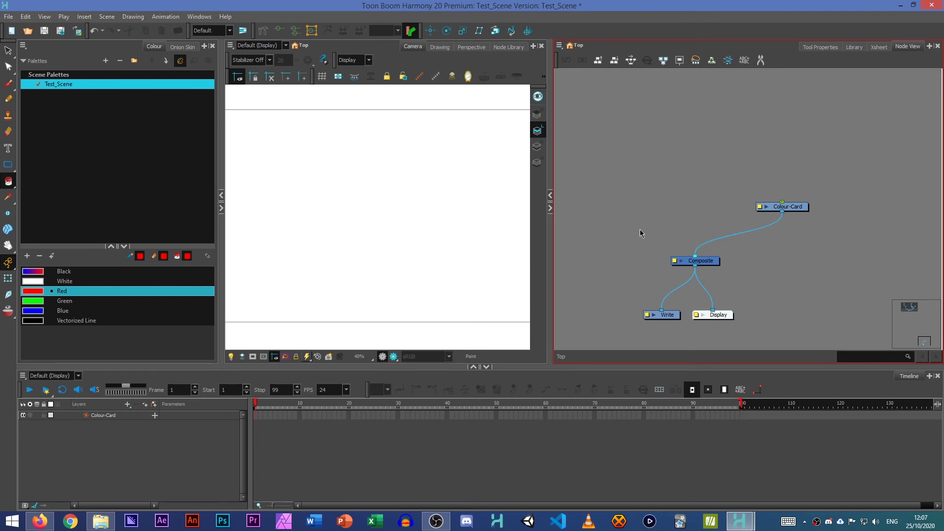
Add a vector drawing layer named Drawing and connect its node to the Composite node.
key("ctrl+r")
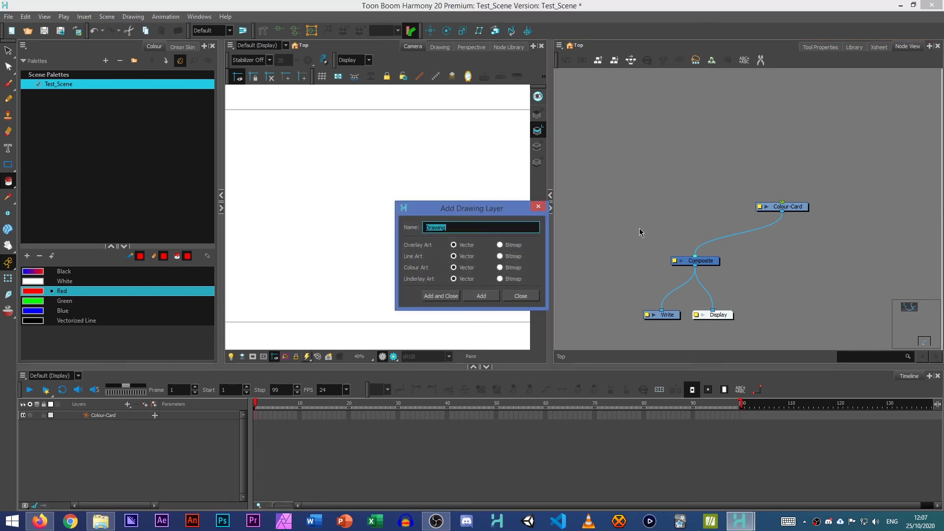
key("Return")
mouse_move(753, 197)
left_mouse_down()
mouse_move(634, 158)
mouse_move(695, 257)
left_mouse_up()
Draw a red ball outline with two curved seams on the Drawing layer using the Jazza_Construction brush.
key("alt+b")
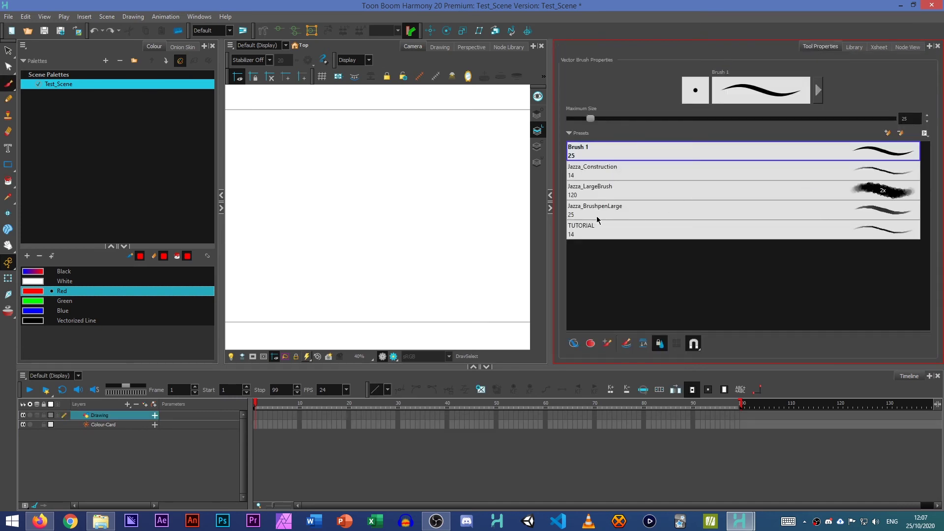
left_click(603, 176)
mouse_move(320, 139)
left_mouse_down()
mouse_move(356, 152)
mouse_move(408, 213)
mouse_move(389, 202)
left_mouse_up()
key("ctrl+z")
scroll(385, 189, "up", 5)
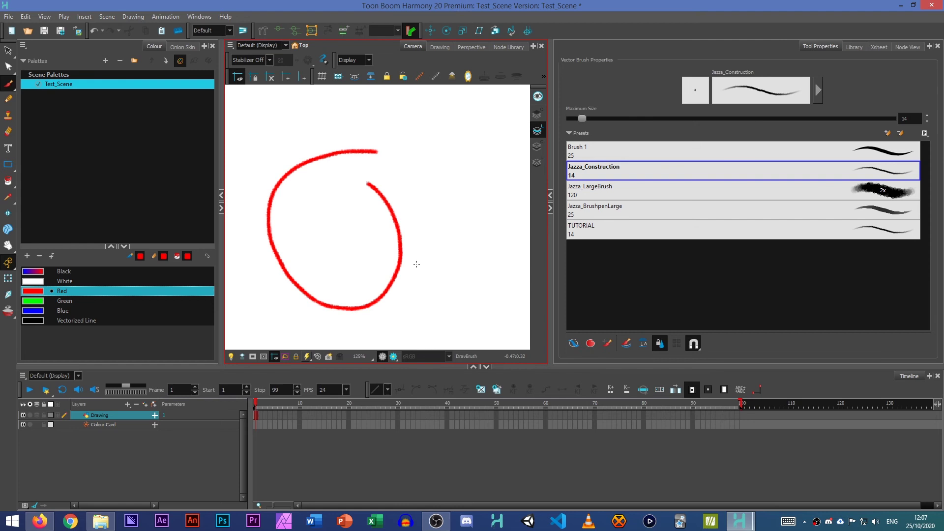
key("ctrl+z")
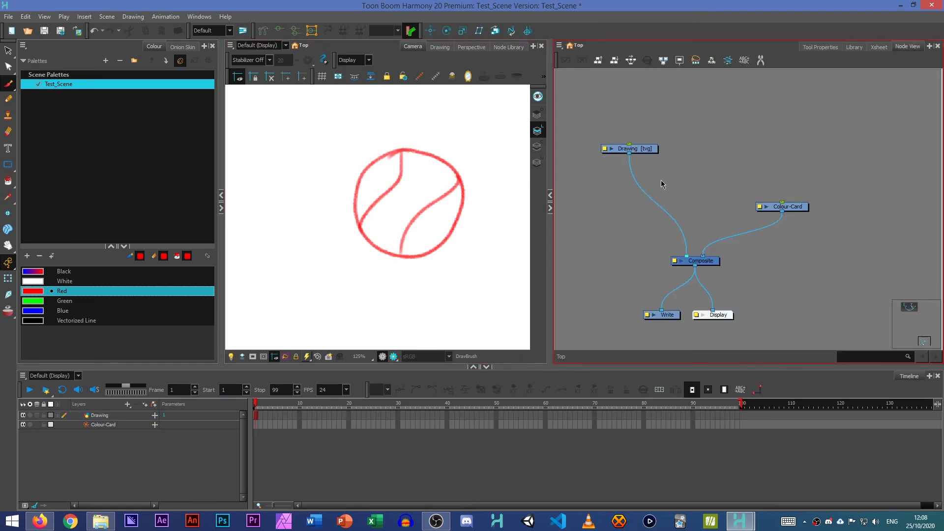
Add a Turbulence node and insert it between the Drawing and Composite nodes.
key("Tab")
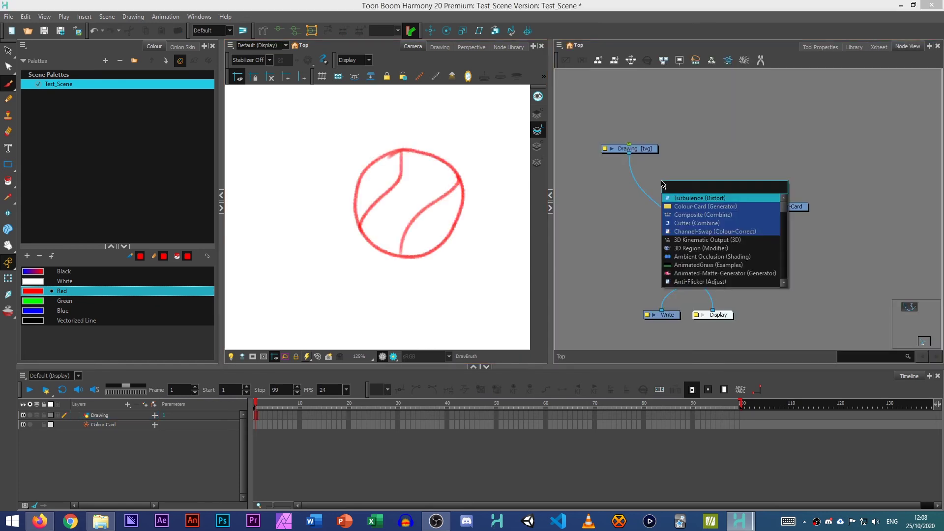
type("tur")
key("Down")
key("Down")
key("Return")
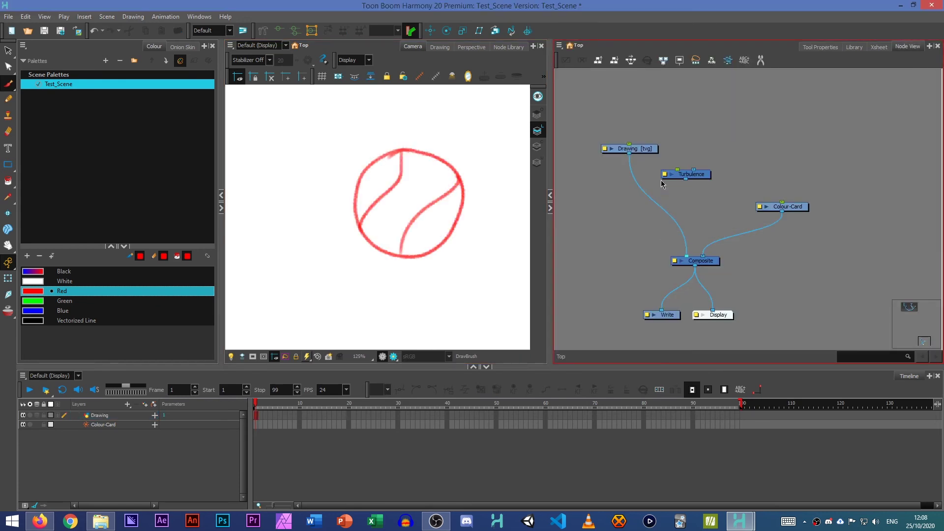
left_click_drag(703, 180, 655, 205)
Set the ball Turbulence's Amount to 4, Frequency to 100, Complexity to 7 and Gain to 1, with Evolution keyed to 64 at frame 99.
right_click(644, 200)
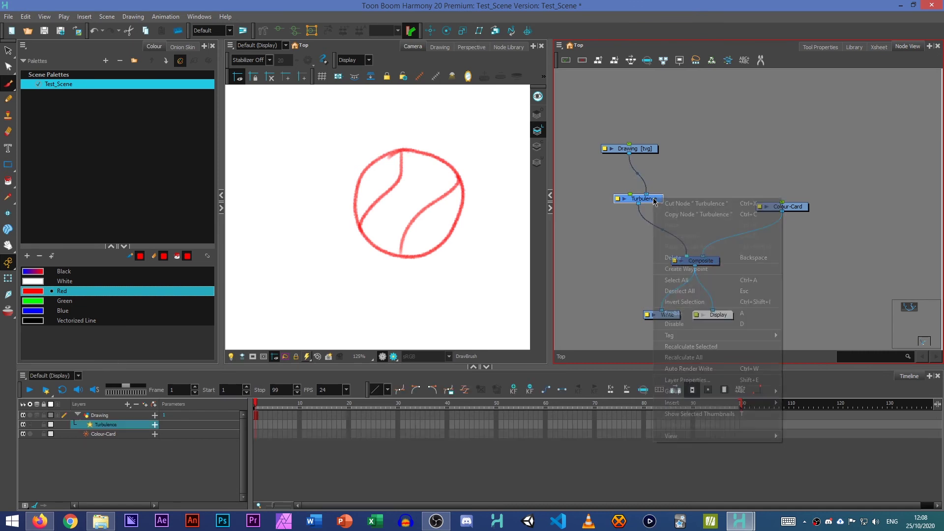
left_click(693, 382)
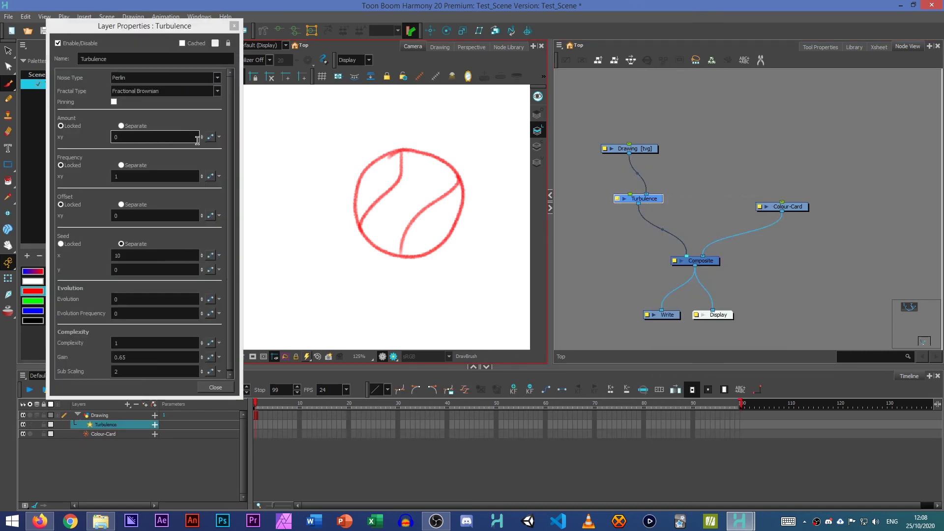
left_click_drag(204, 141, 205, 1)
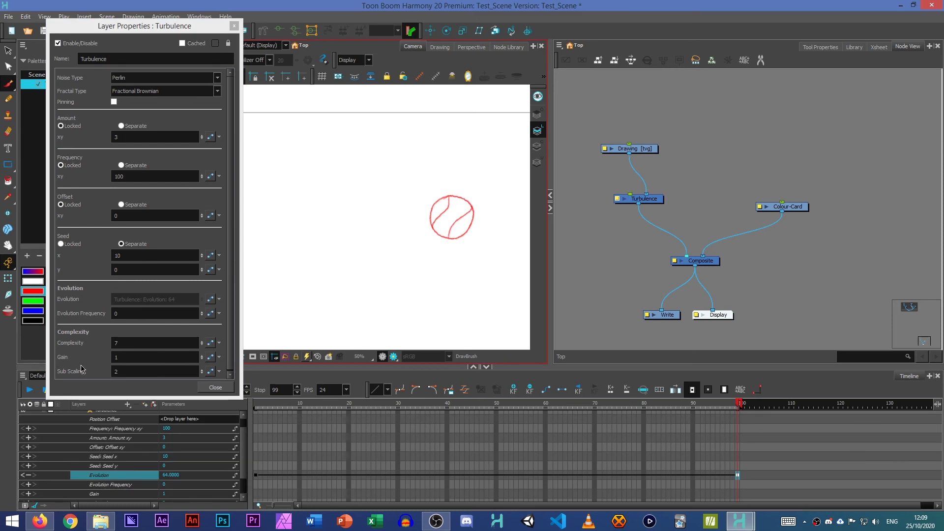
left_click(29, 390)
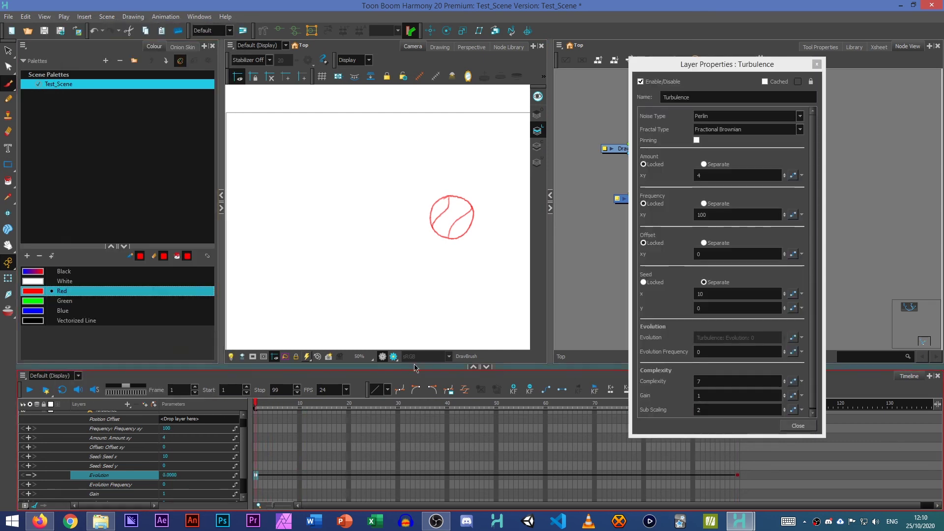
Render the scene preview again, replacing the already rendered frames, and examine the ball up close in Harmony Play.
left_click(394, 356)
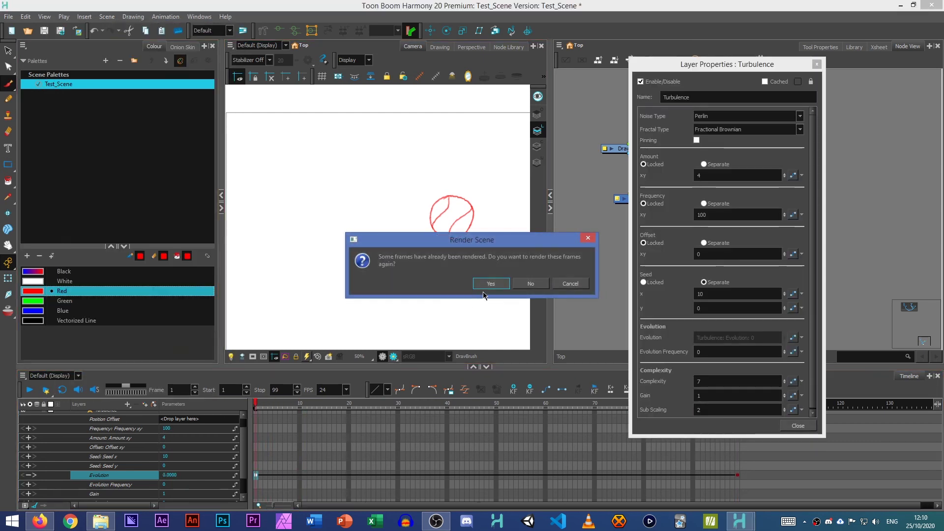
left_click(497, 289)
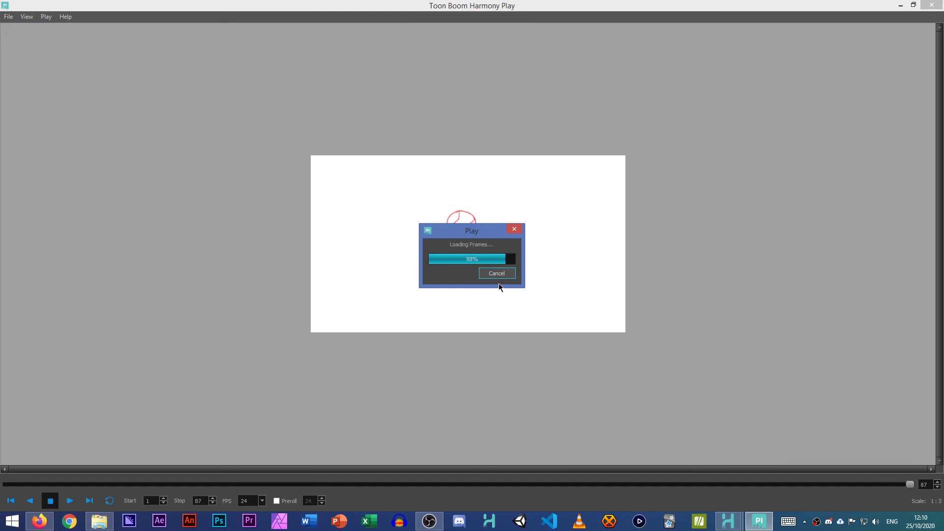
right_click(450, 229)
right_click(460, 230)
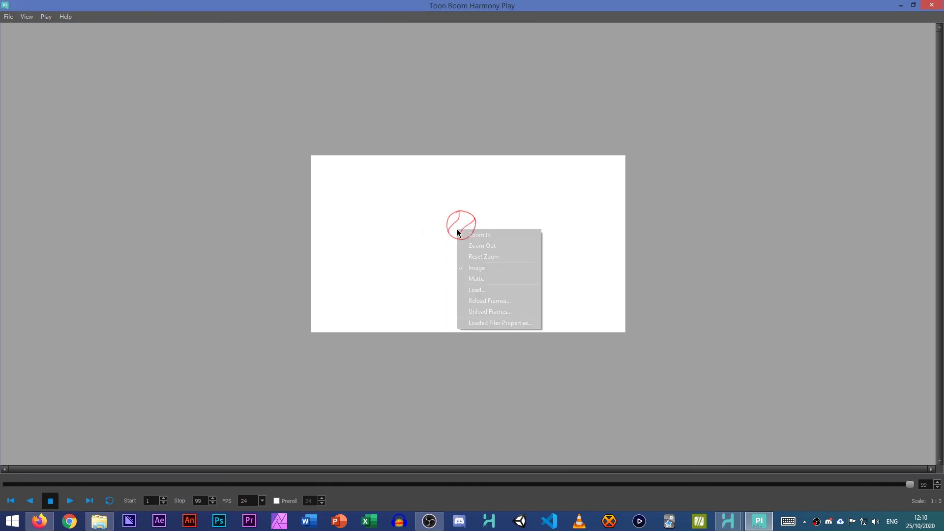
left_click(479, 234)
scroll(457, 231, "up", 1)
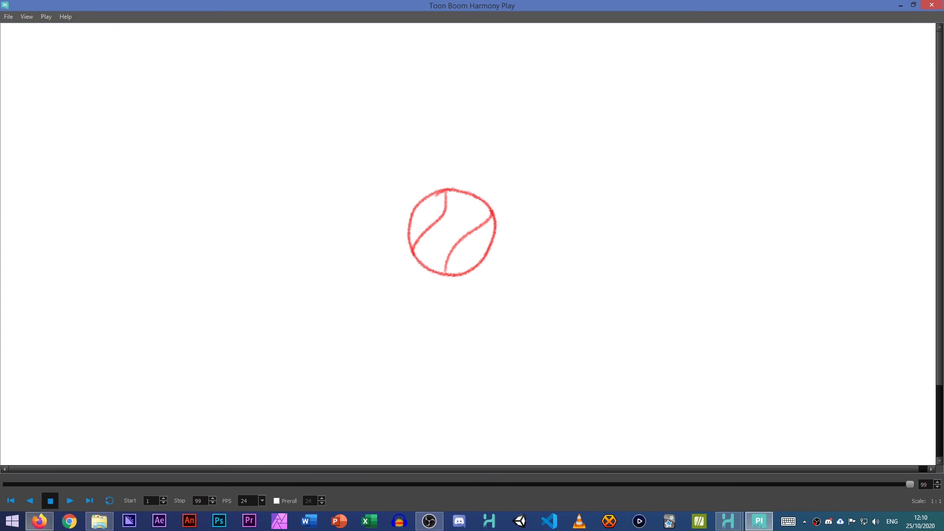
Play back the rendered ball animation in Harmony Play.
left_click(76, 499)
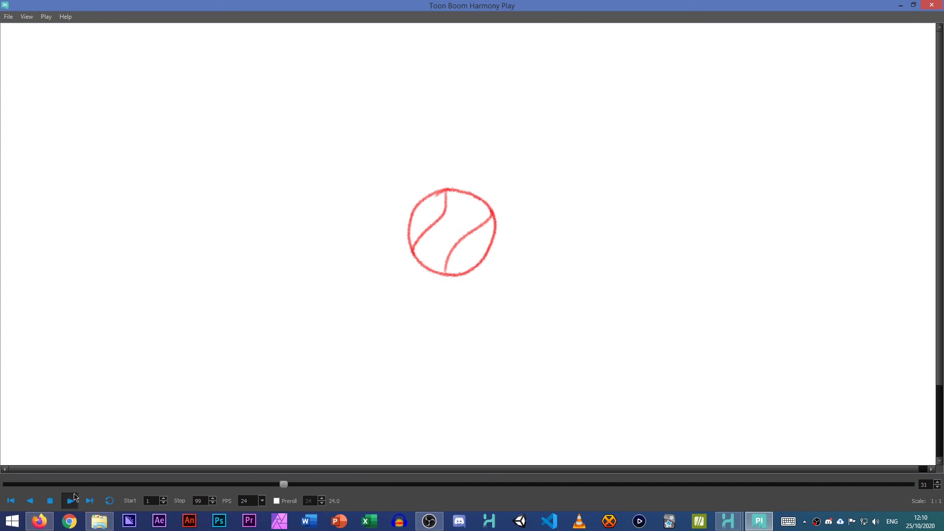
right_click(491, 202)
left_click(435, 247)
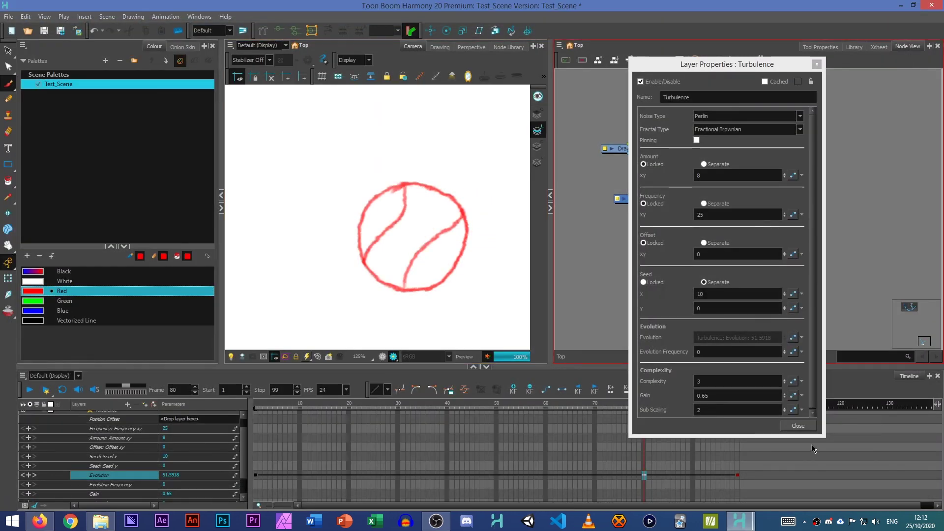
Close the Turbulence layer properties and go to the Evolution keyframe at frame 1.
left_click(801, 428)
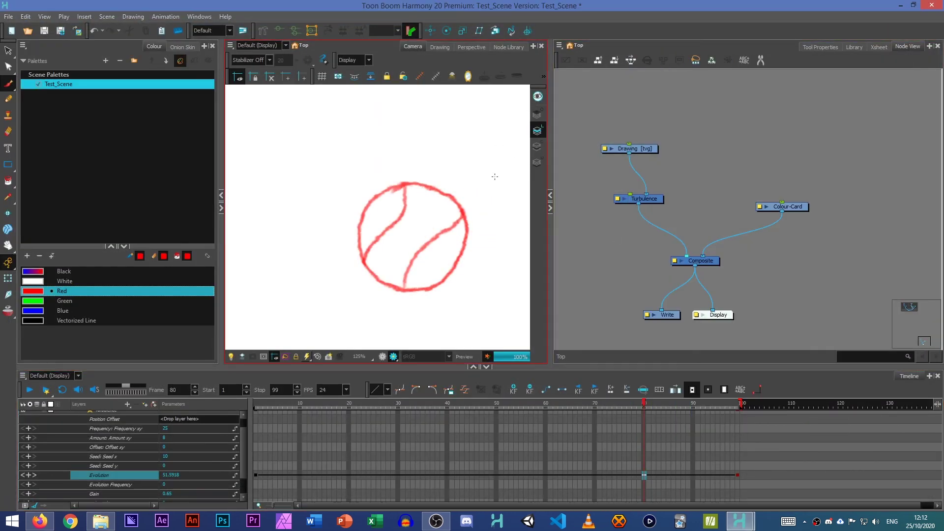
left_click(257, 483)
left_click(255, 476)
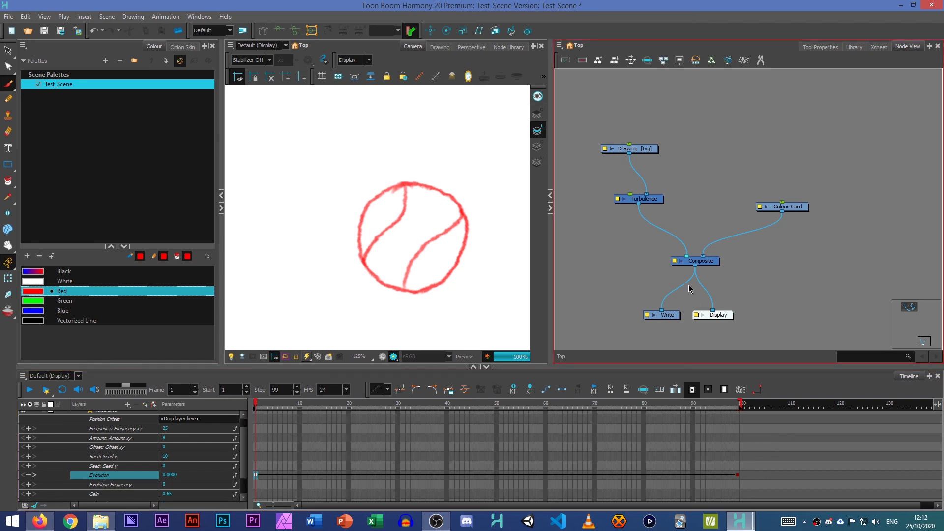
left_click(618, 265)
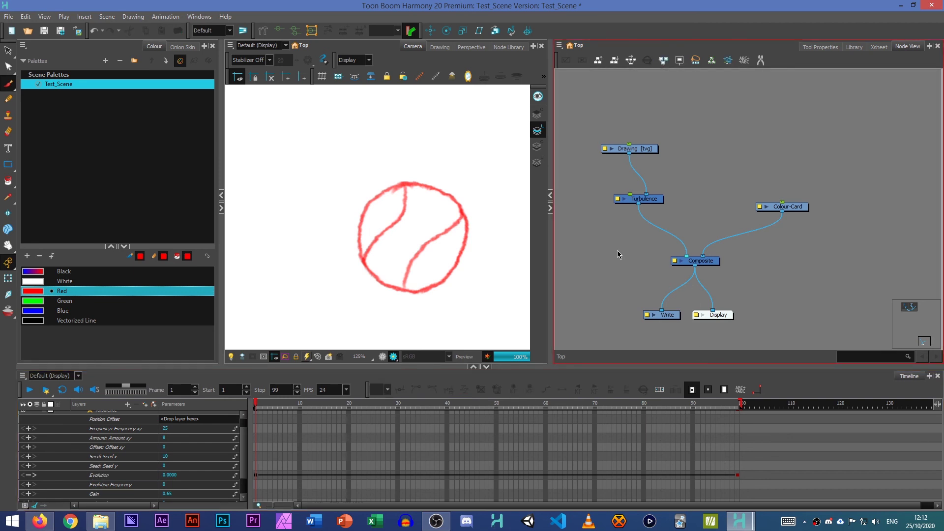
Add a Peg node beside the Drawing node and connect it to the Turbulence node's position offset input.
key("ctrl+p")
left_click_drag(635, 247, 574, 170)
left_click_drag(569, 172, 629, 195)
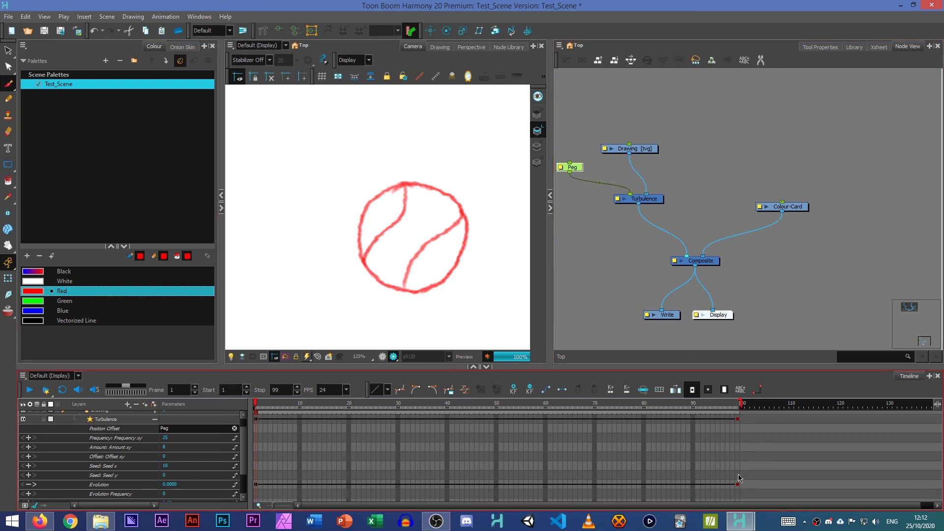
Go to the Evolution keyframe at frame 99 and arrange the Peg and Drawing nodes side by side above Turbulence.
left_click(737, 484)
left_click(564, 169)
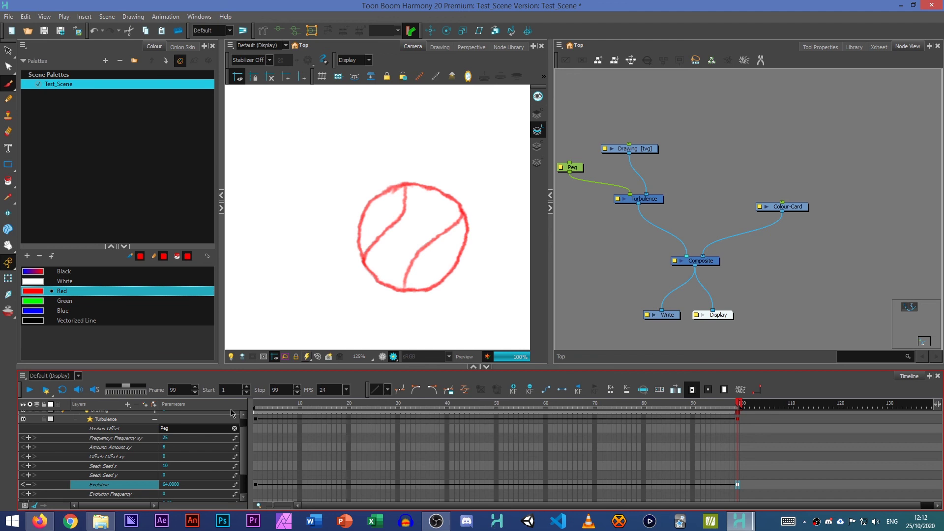
left_click(576, 169)
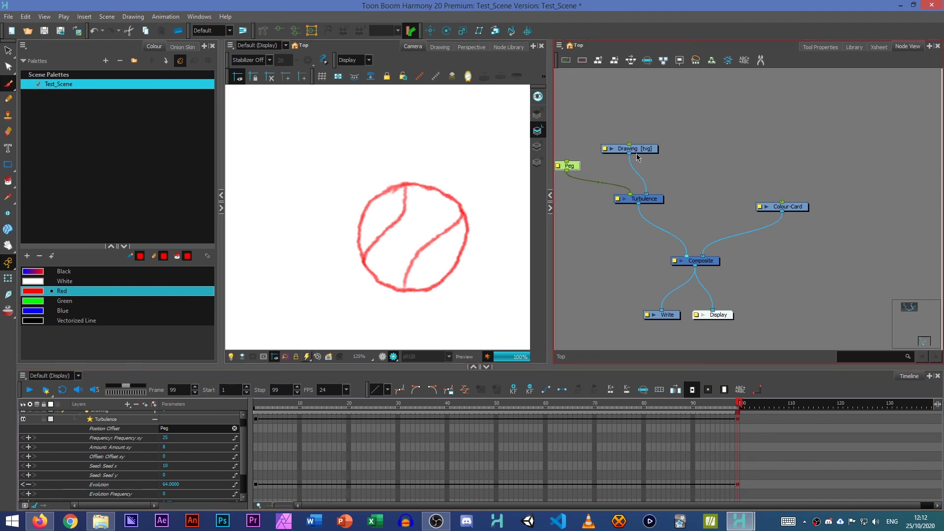
left_click_drag(636, 151, 677, 144)
left_click_drag(644, 167, 643, 151)
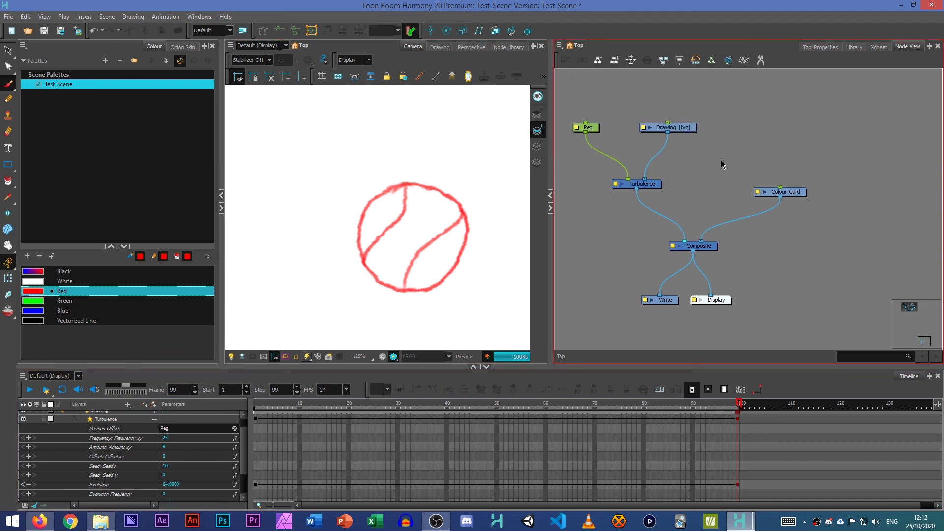
Collapse the Turbulence parameters in the timeline and select the Drawing layer.
scroll(123, 457, "up", 1)
left_click(155, 434)
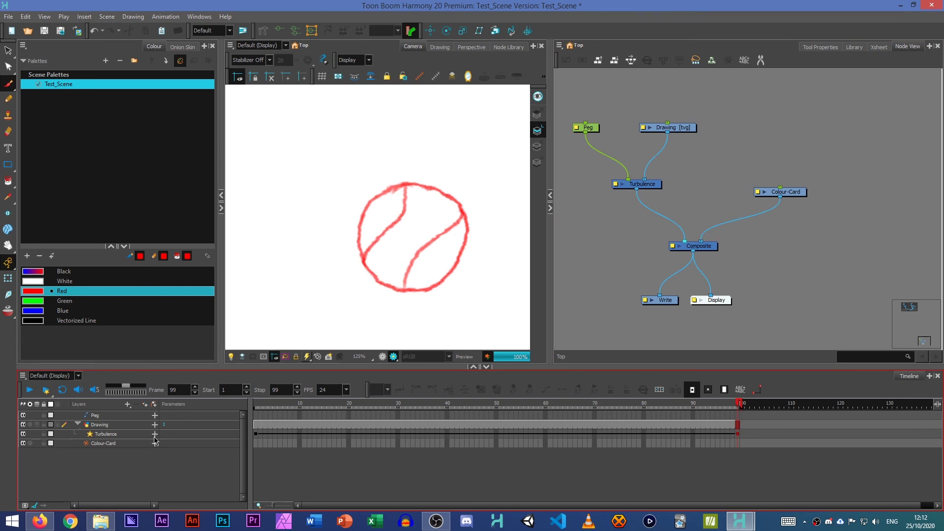
left_click(84, 425)
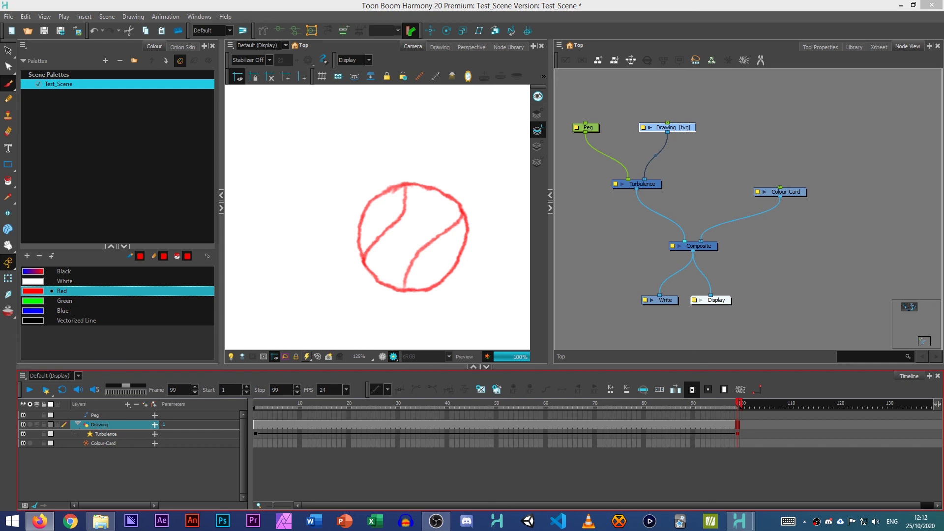
left_click(423, 5)
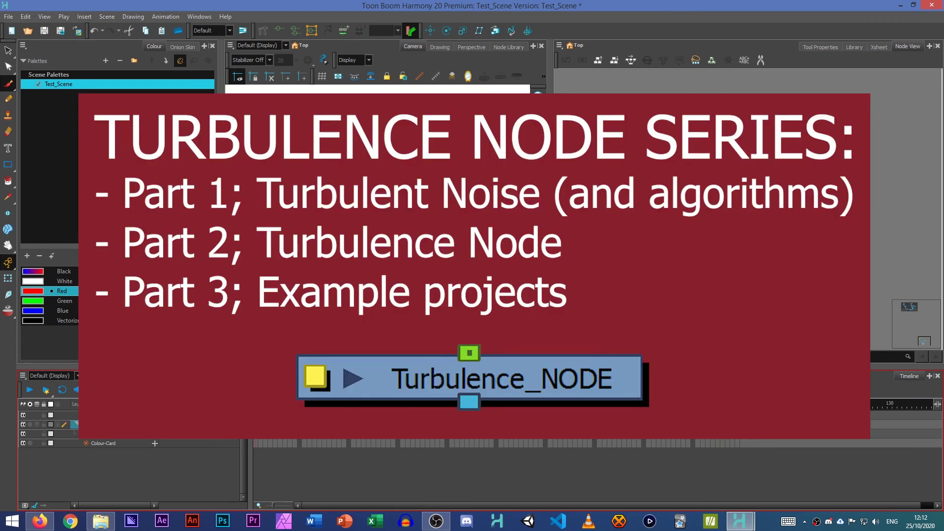
left_click(713, 221)
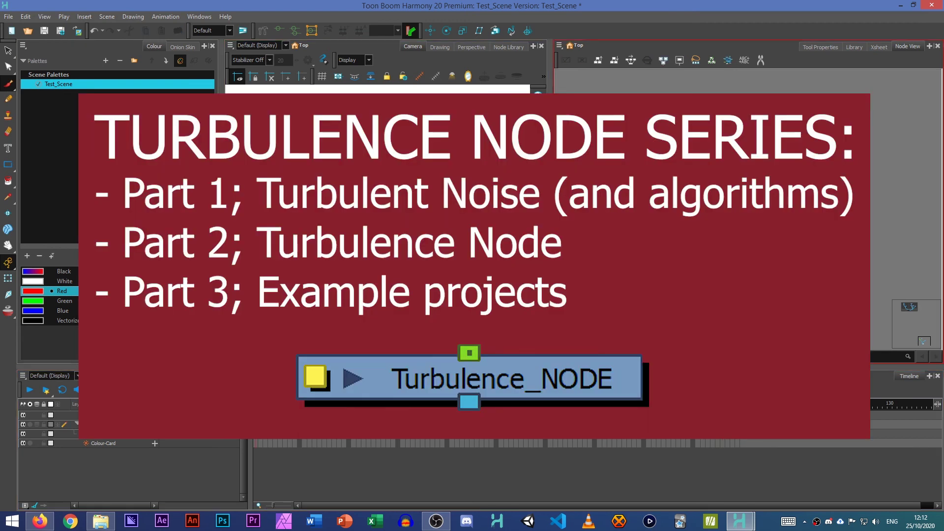
scroll(712, 222, "down", 3)
scroll(712, 221, "up", 4)
left_click_drag(688, 207, 762, 233)
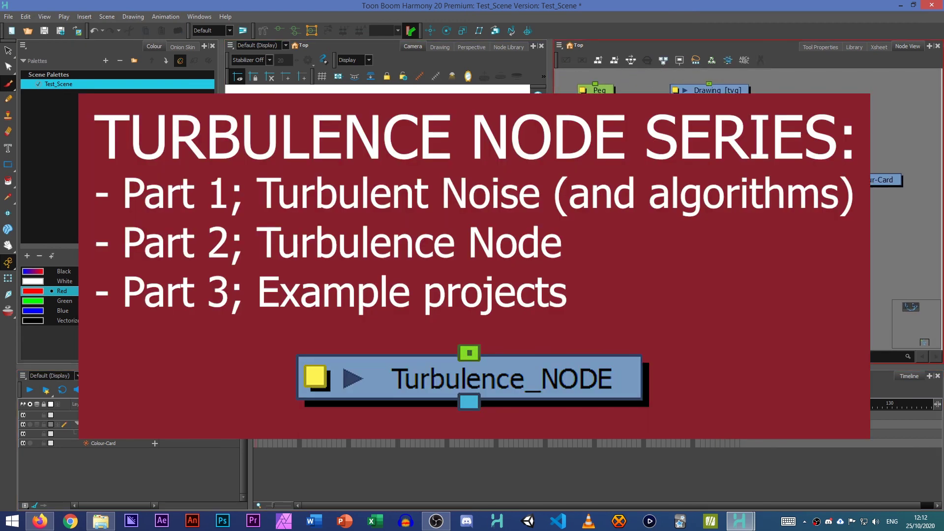